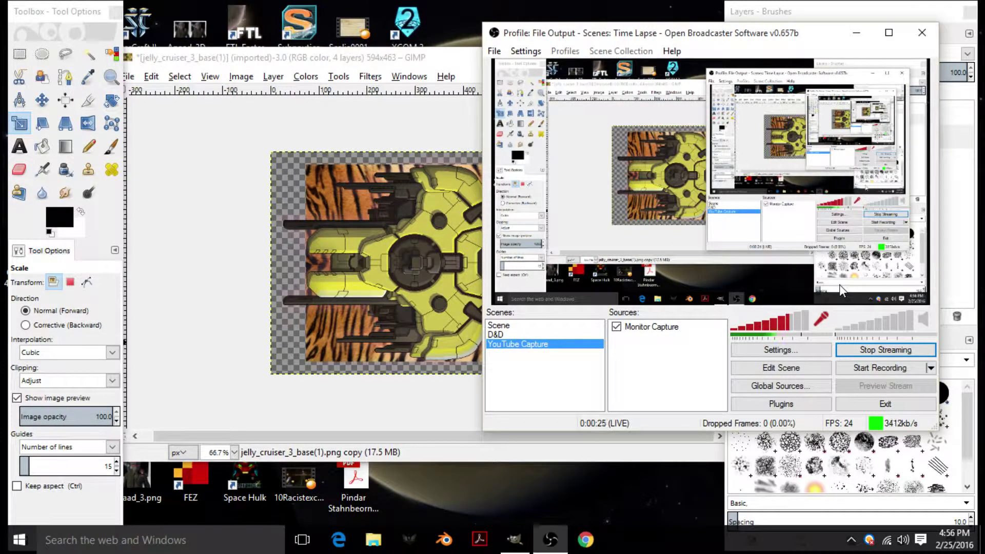
Step: Switch to GIMP and undo the ship layer's duplication plus the Clipboard layer's reordering and scaling
left_click(337, 123)
left_click(816, 201)
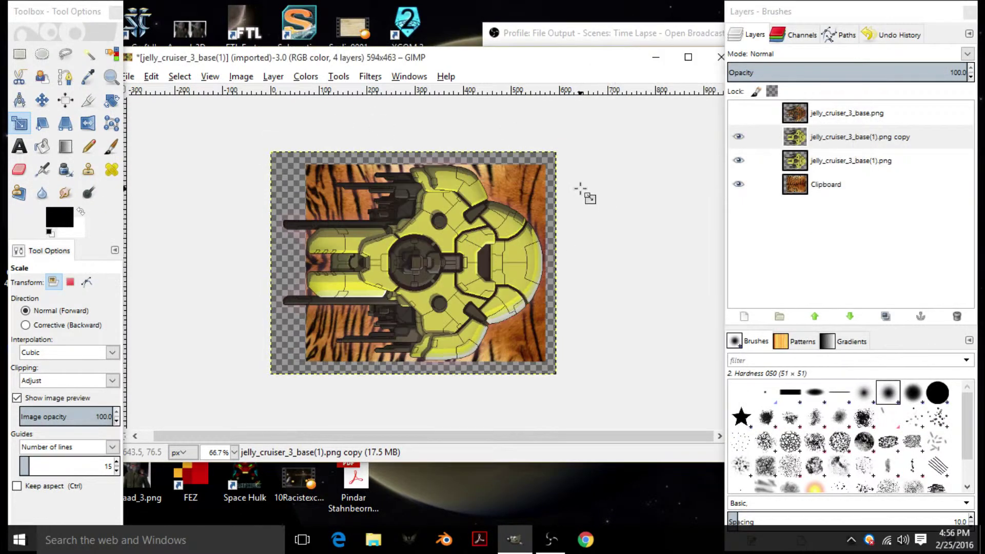
key("ctrl+z")
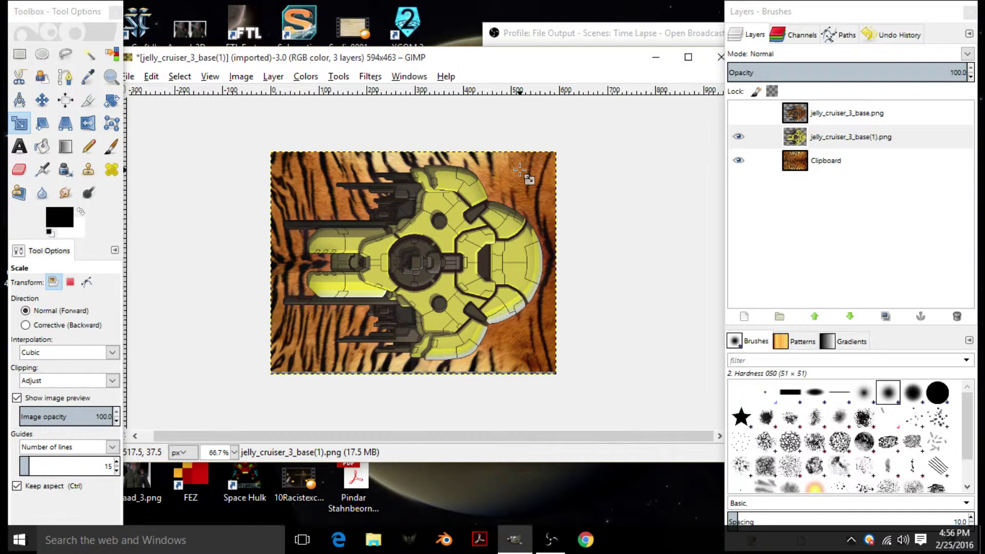
key("ctrl+z")
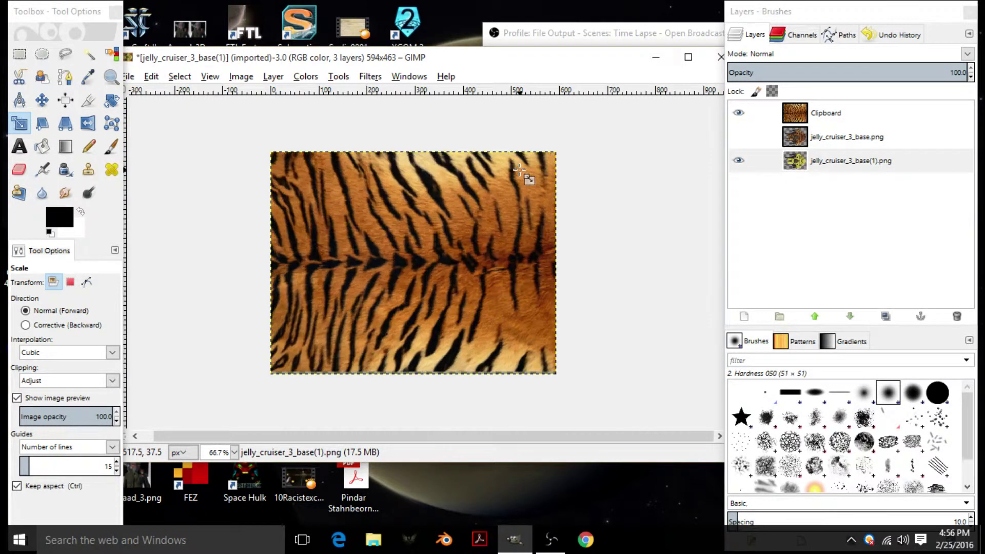
key("ctrl+z")
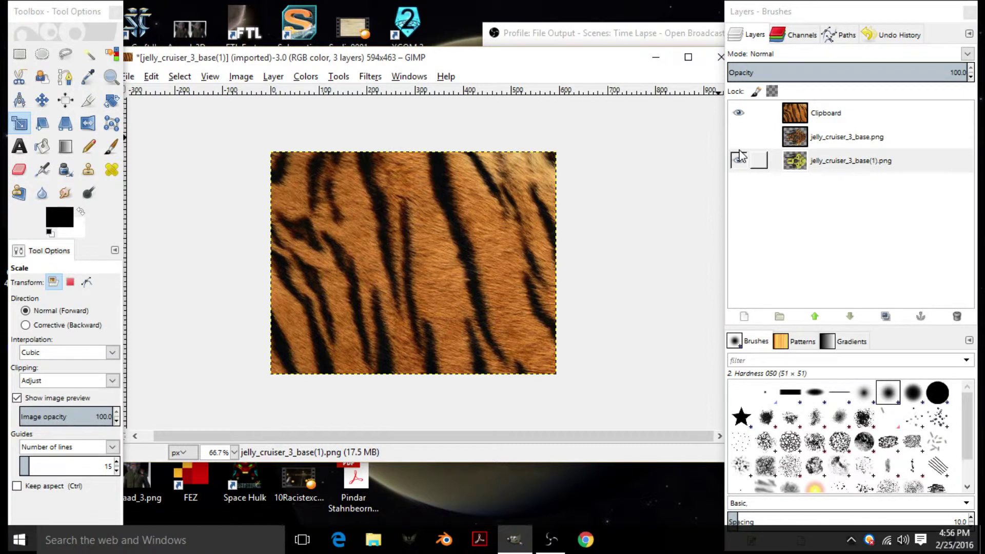
left_click(739, 159)
left_click(483, 293)
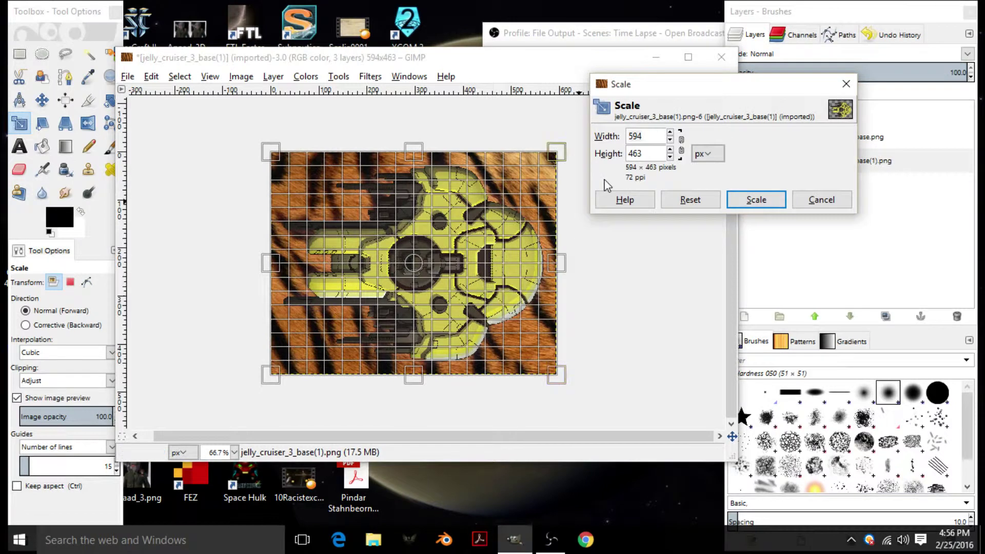
left_click(822, 206)
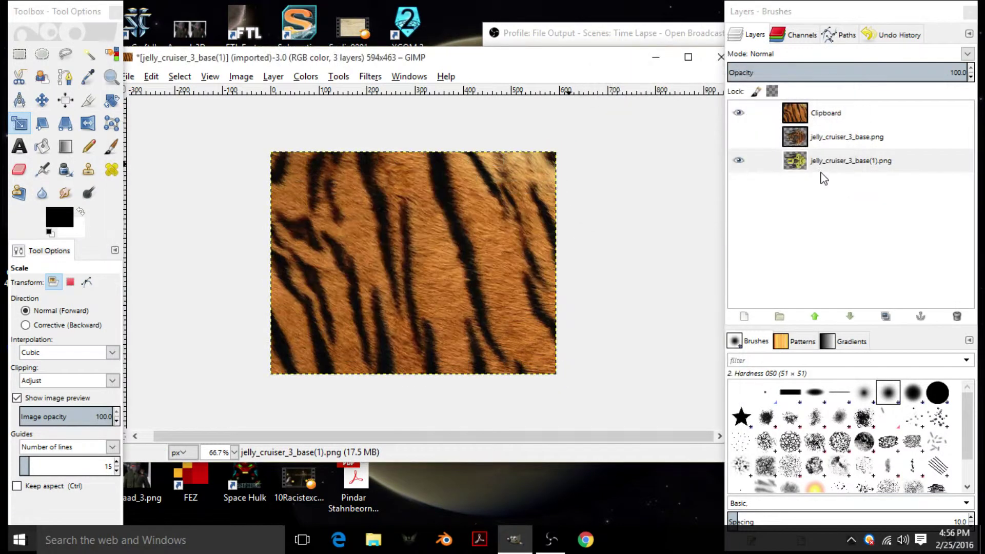
Step: Hide the Clipboard layer and toggle jelly_cruiser_3_base.png on and off to compare the tiger-striped ship with the yellow one
left_click(738, 108)
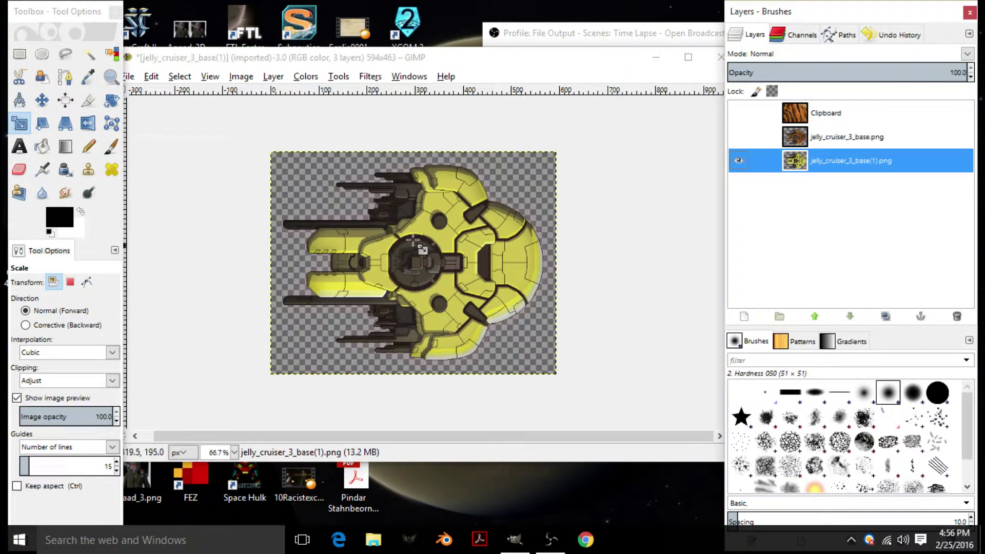
left_click(739, 137)
left_click(741, 136)
left_click(742, 136)
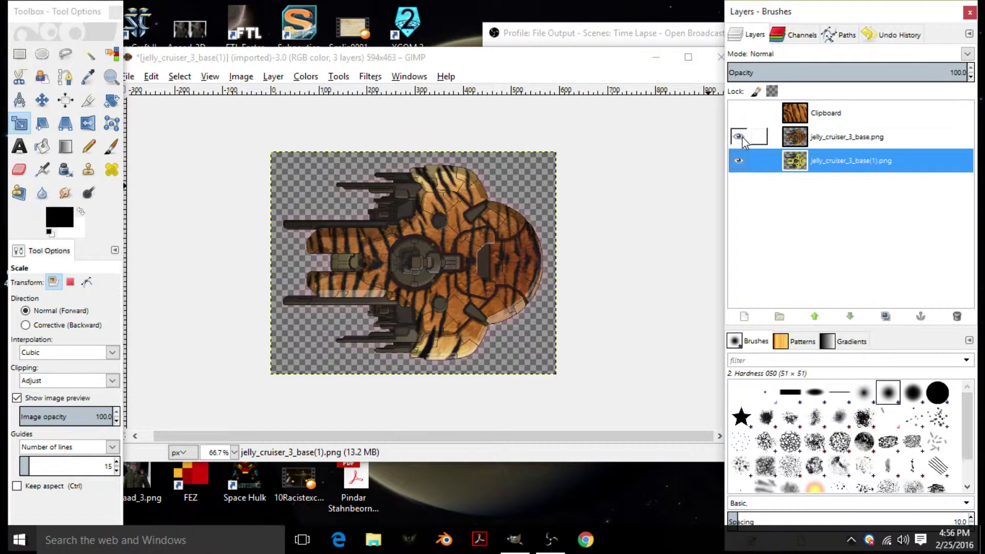
left_click(742, 136)
left_click(741, 137)
left_click(742, 137)
left_click(742, 137)
left_click(742, 137)
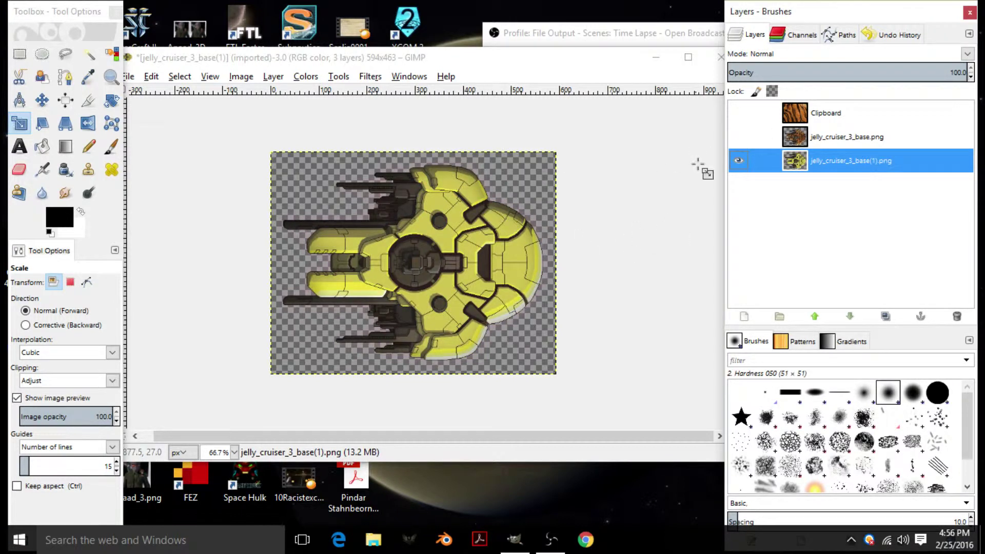
left_click(739, 136)
Step: Examine up close how the tiger texture and the hull's shading and highlights differ between the striped and yellow ships
scroll(439, 192, "up", 4)
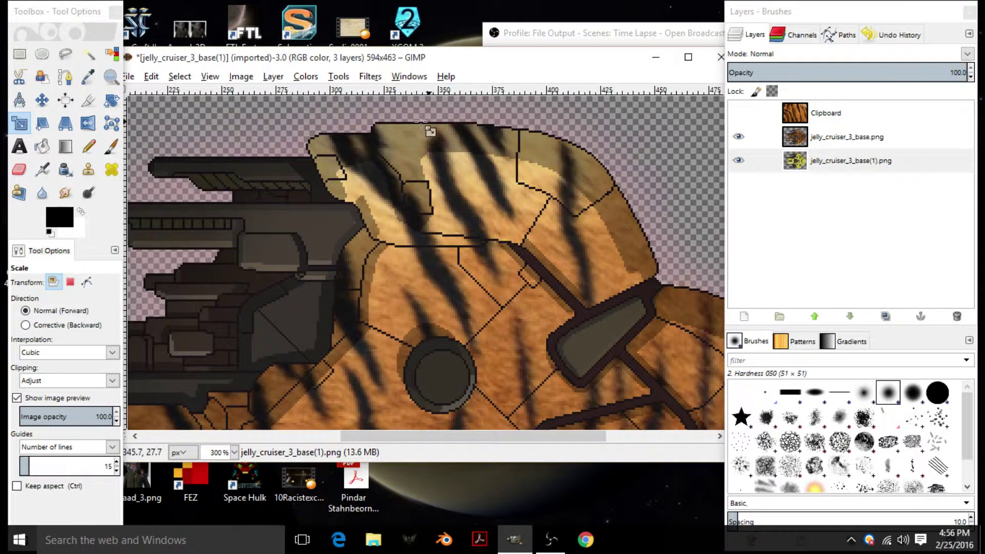
left_click(739, 136)
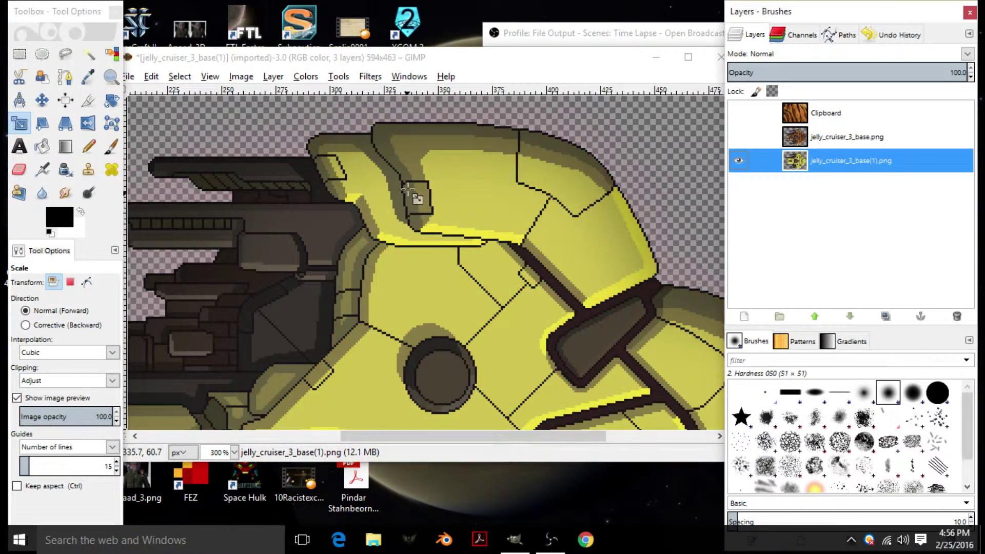
left_click(738, 137)
scroll(514, 222, "right", 5)
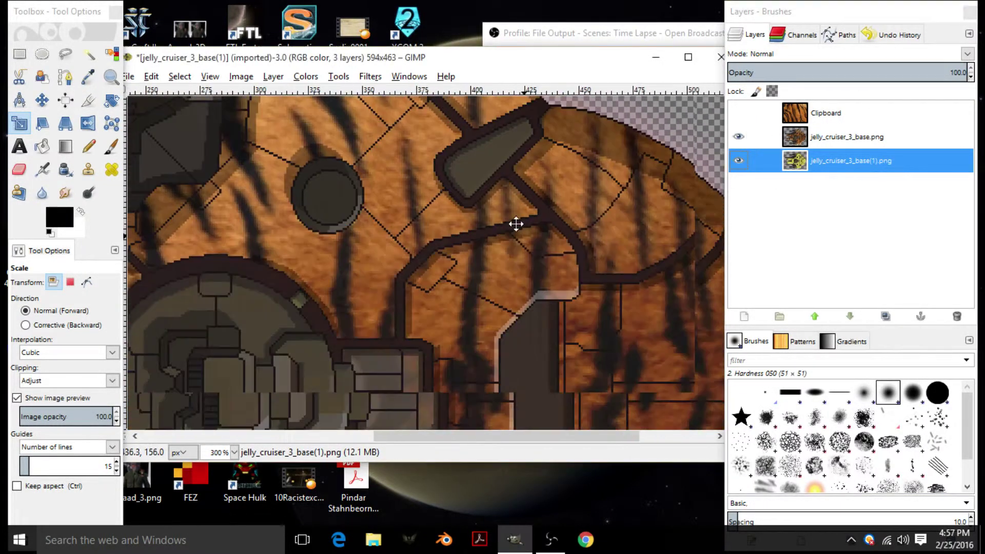
scroll(542, 229, "down", 5)
scroll(378, 217, "left", 2)
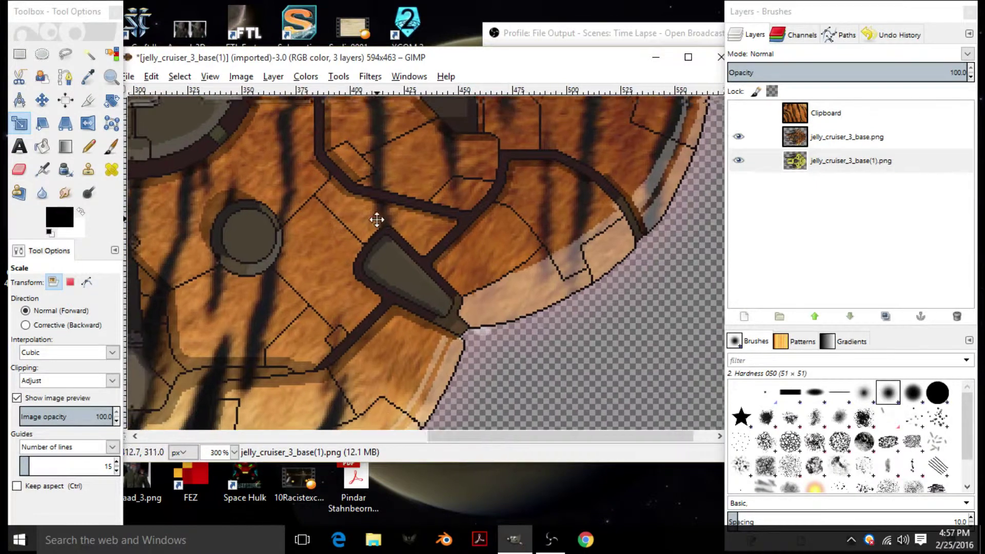
scroll(378, 218, "up", 1)
left_click(739, 115)
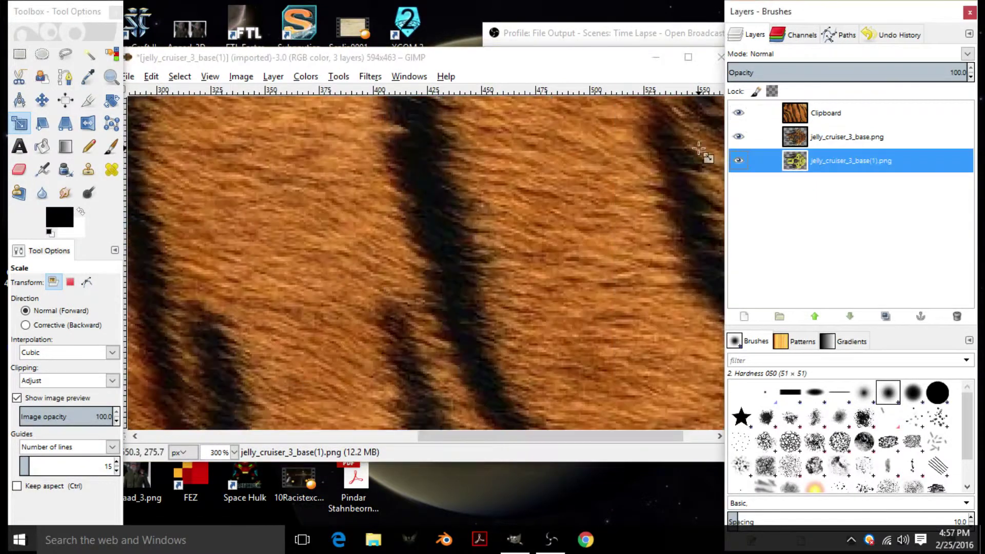
left_click(739, 115)
left_click(738, 137)
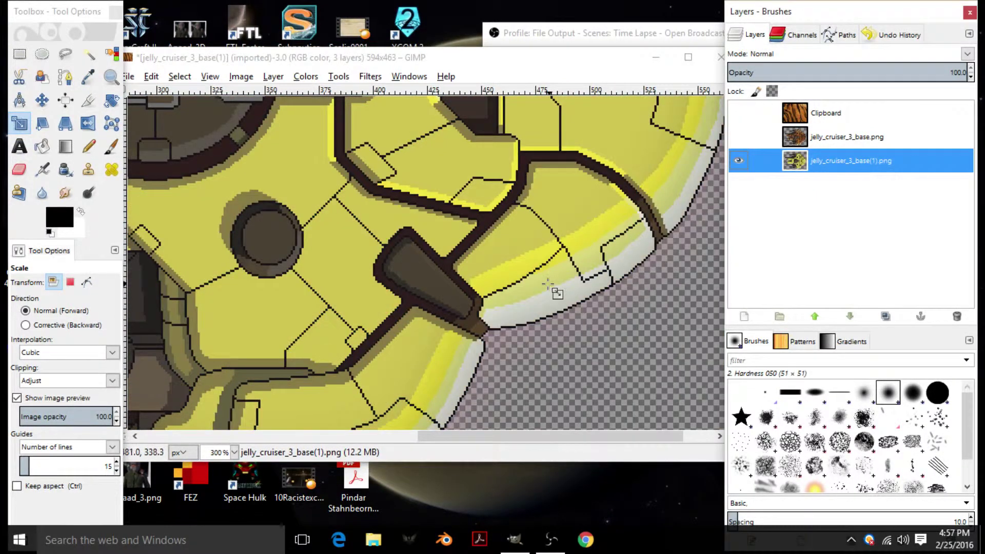
left_click(741, 134)
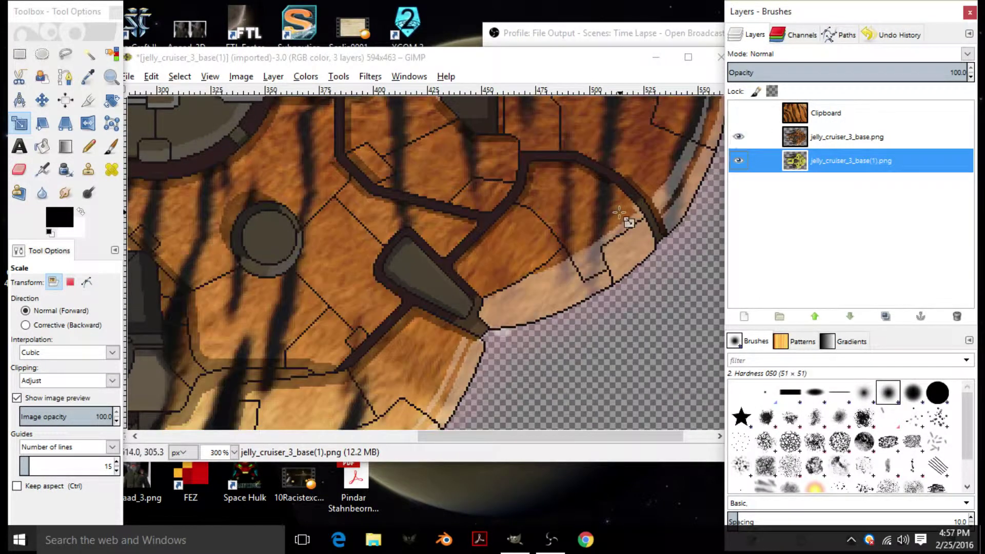
scroll(610, 215, "down", 5)
scroll(597, 205, "down", 4, "ctrl")
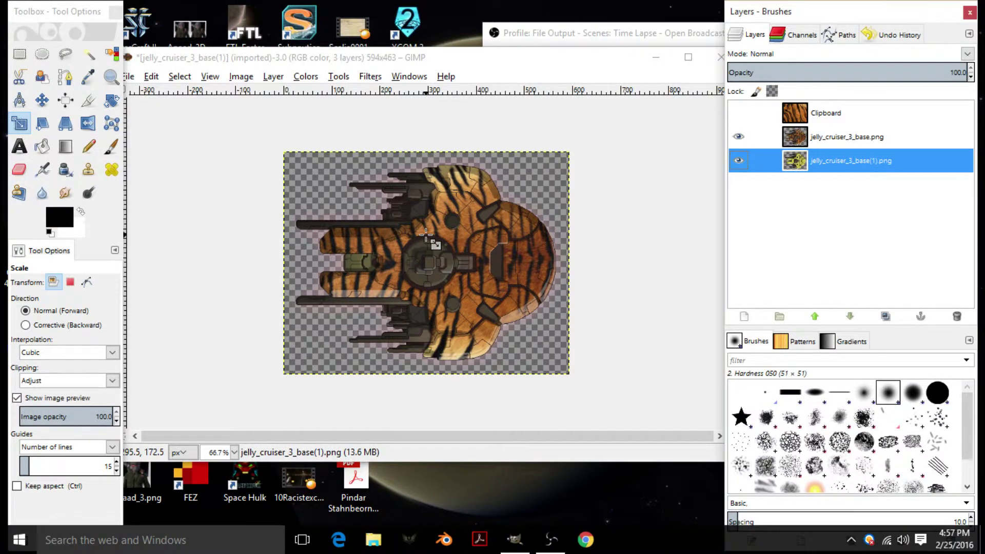
left_click(739, 113)
left_click(470, 195)
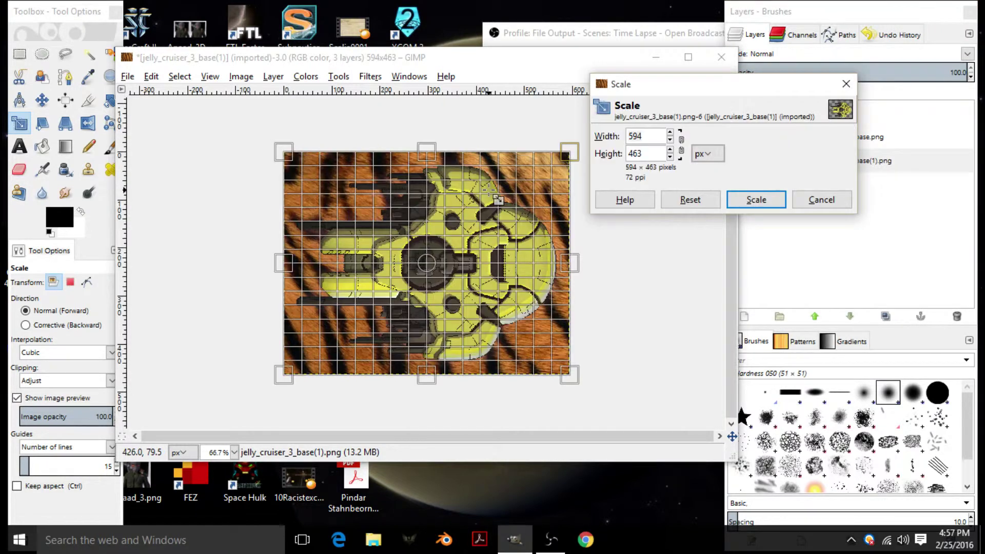
left_click(801, 200)
Step: Hide the jelly_cruiser_3_base.png and Clipboard layers to view the yellow ship on its own
left_click(744, 139)
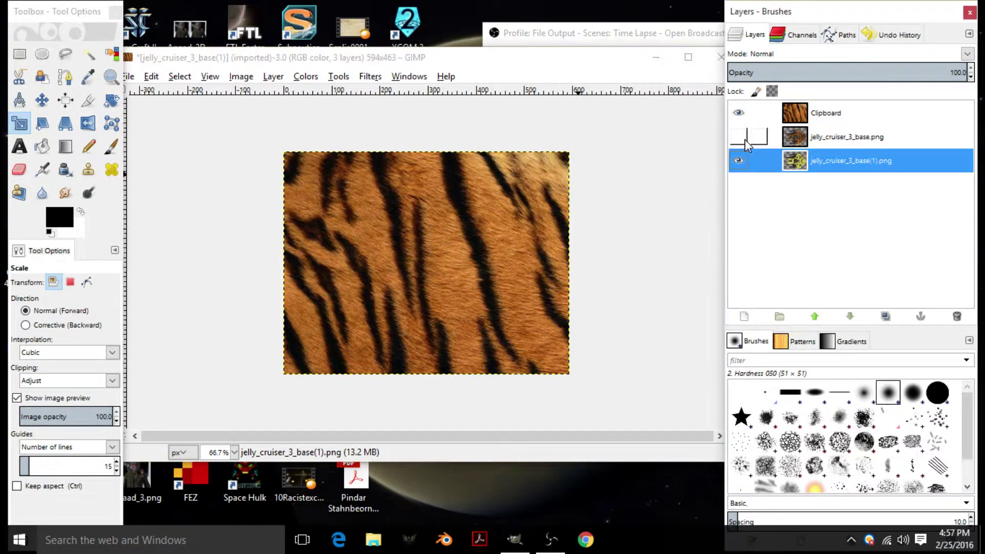
left_click(739, 112)
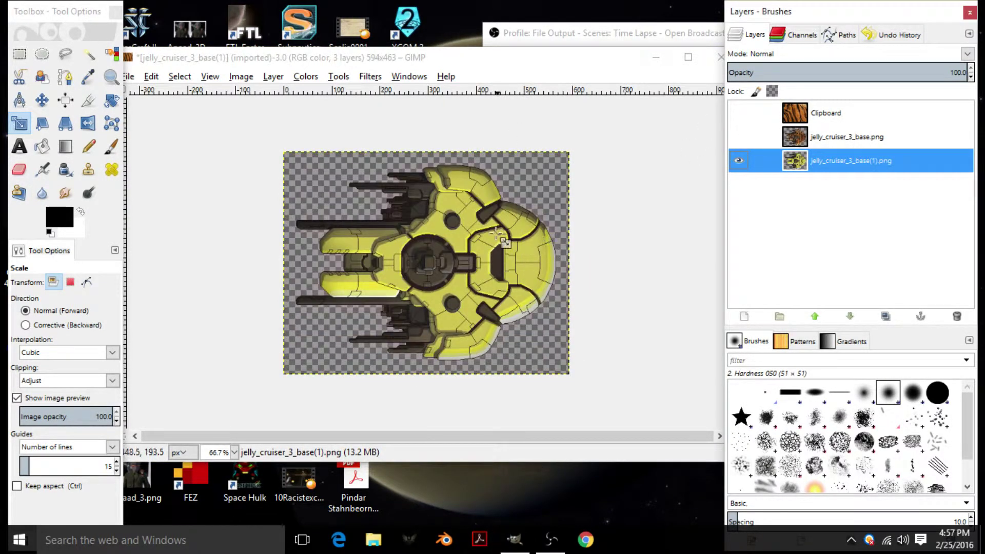
scroll(567, 388, "up", 2)
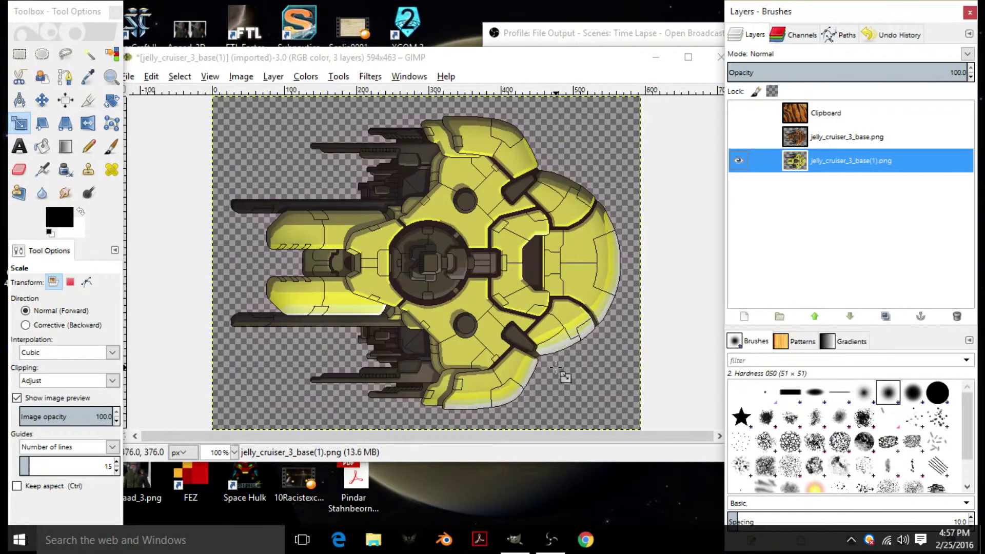
scroll(615, 359, "up", 3)
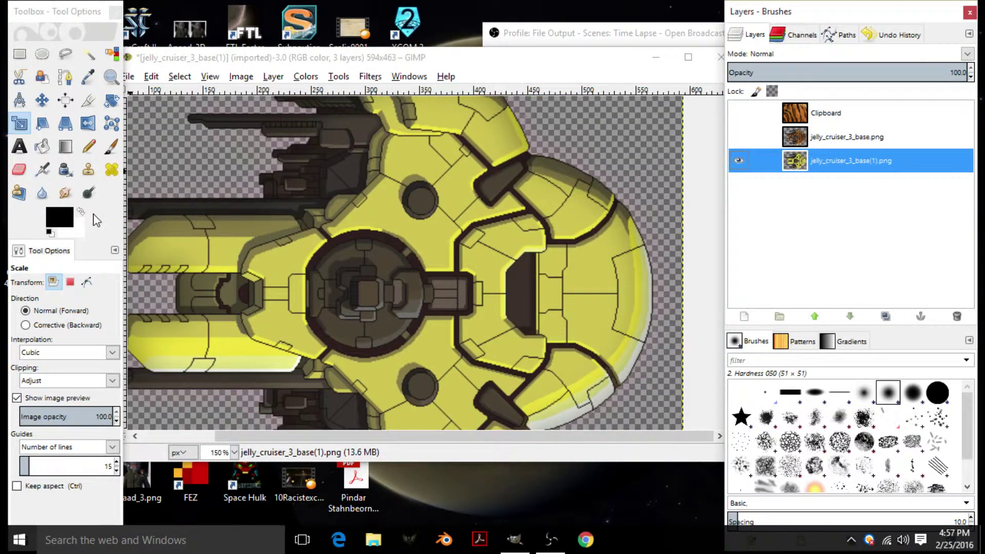
Step: Show the Clipboard tiger texture layer and scale it proportionally to 727 × 454 px
left_click(788, 110)
left_click(738, 113)
scroll(528, 183, "down", 2)
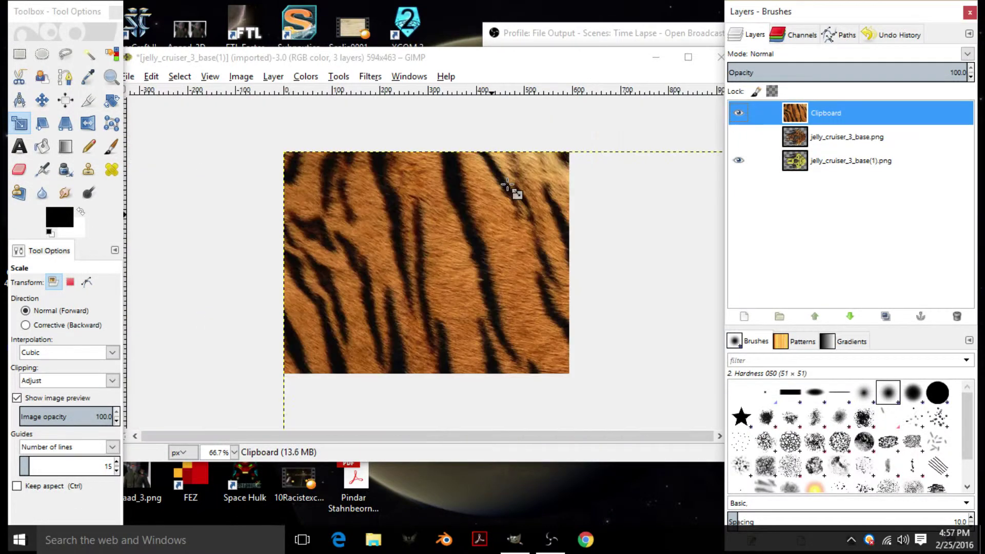
left_click(508, 215)
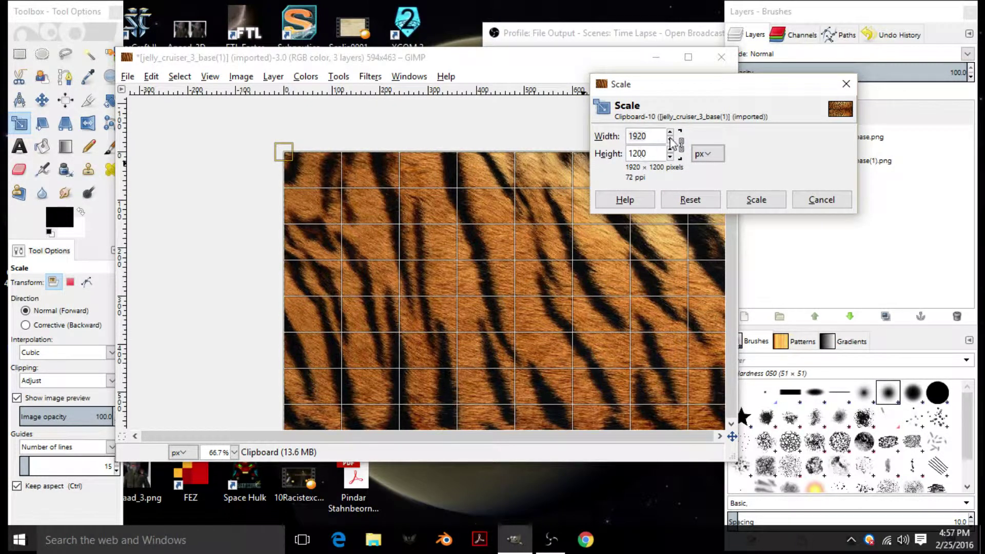
left_click_drag(674, 147, 674, 134)
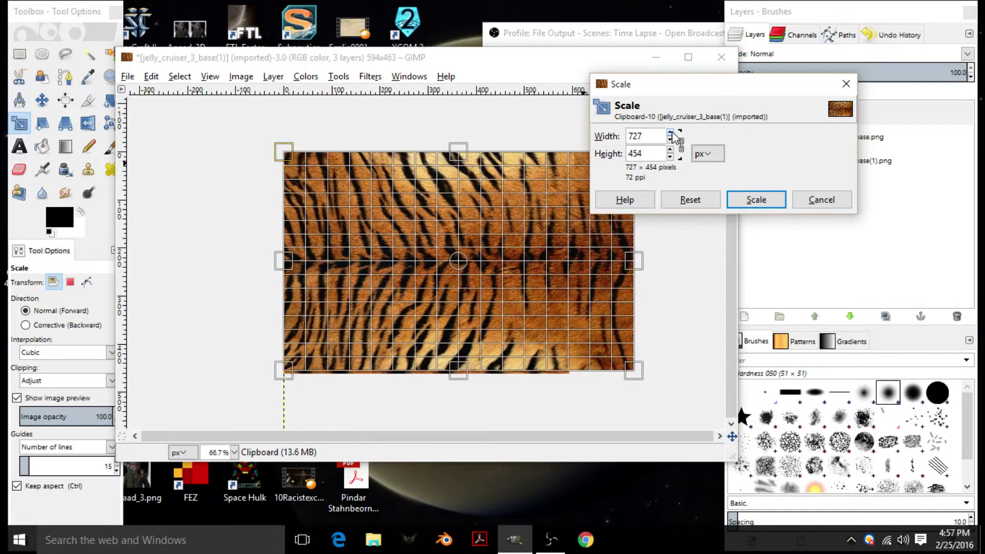
left_click(756, 199)
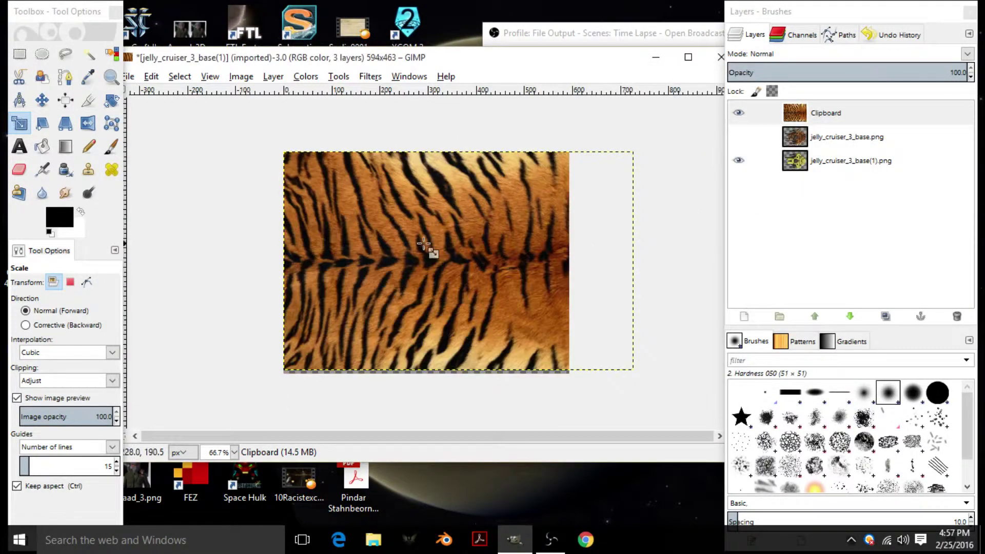
Step: Narrow the Clipboard layer to 591 × 454 px and place it beneath the jelly_cruiser_3_base(1).png layer
left_click(561, 257)
left_click_drag(635, 263, 568, 271)
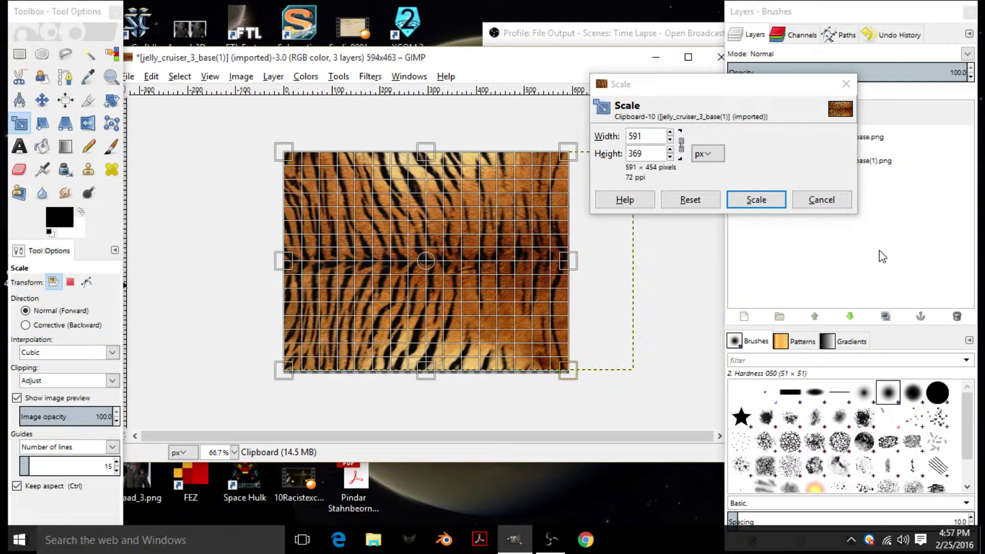
left_click(756, 200)
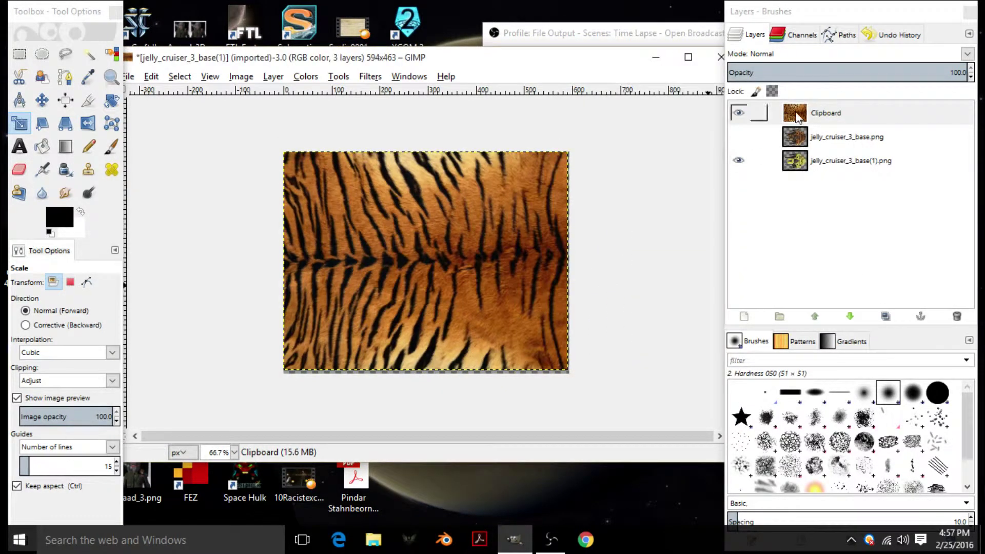
left_click_drag(795, 113, 797, 159)
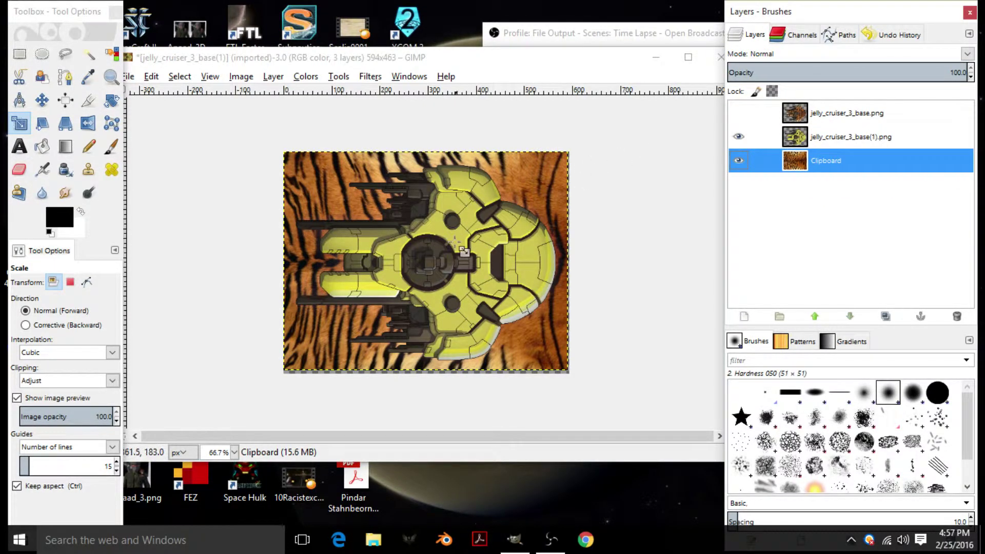
Step: Scale the Clipboard layer inward from all four sides to about 494 × 409 px, fitting it around the ship's hull
left_click(519, 164)
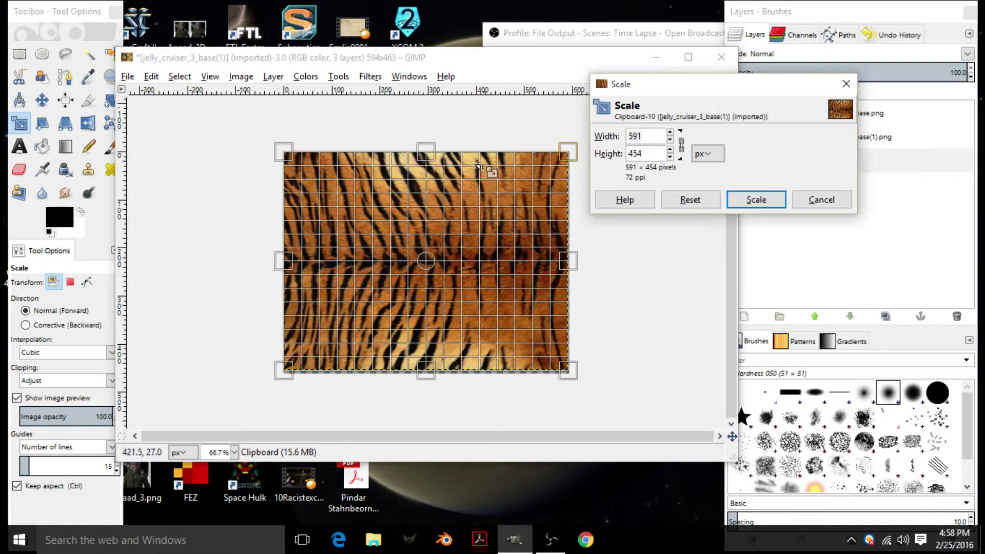
left_click_drag(425, 163, 429, 164)
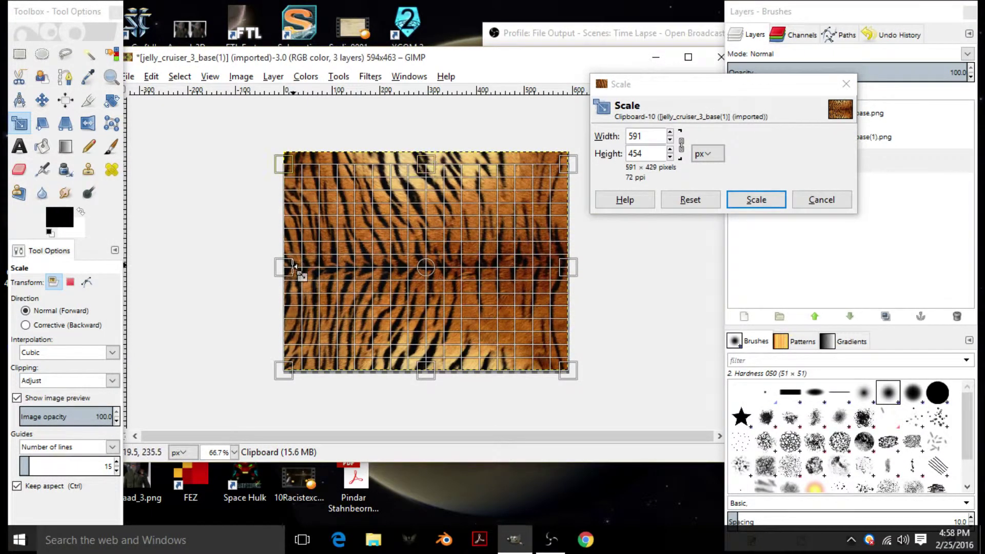
left_click_drag(293, 269, 323, 282)
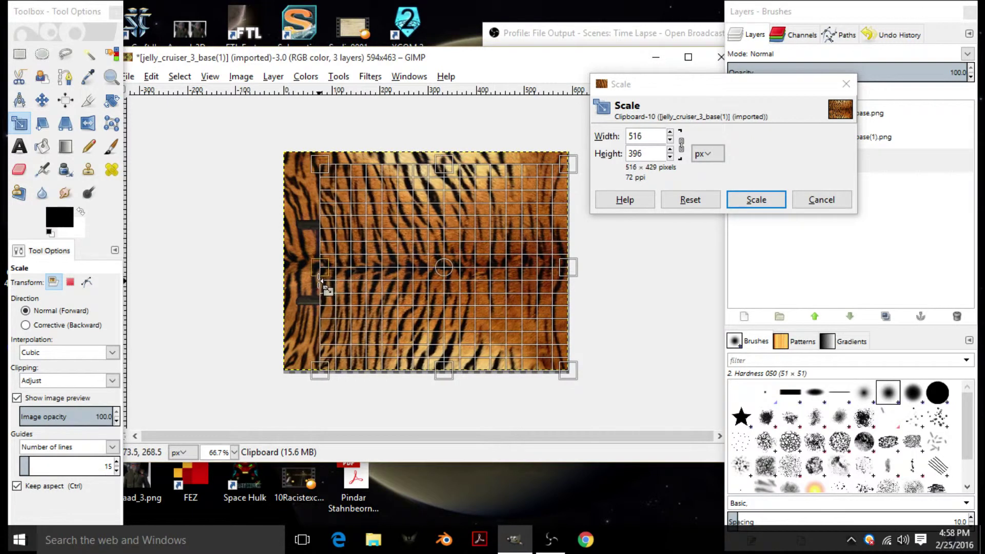
mouse_move(568, 275)
left_mouse_down()
mouse_move(517, 276)
mouse_move(561, 279)
left_mouse_up()
left_click_drag(440, 382, 475, 372)
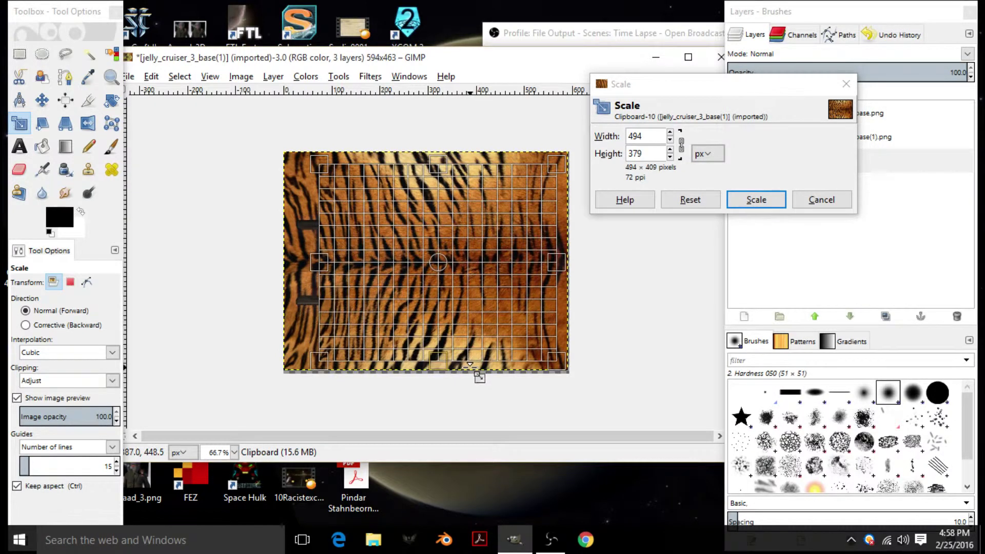
left_click(759, 202)
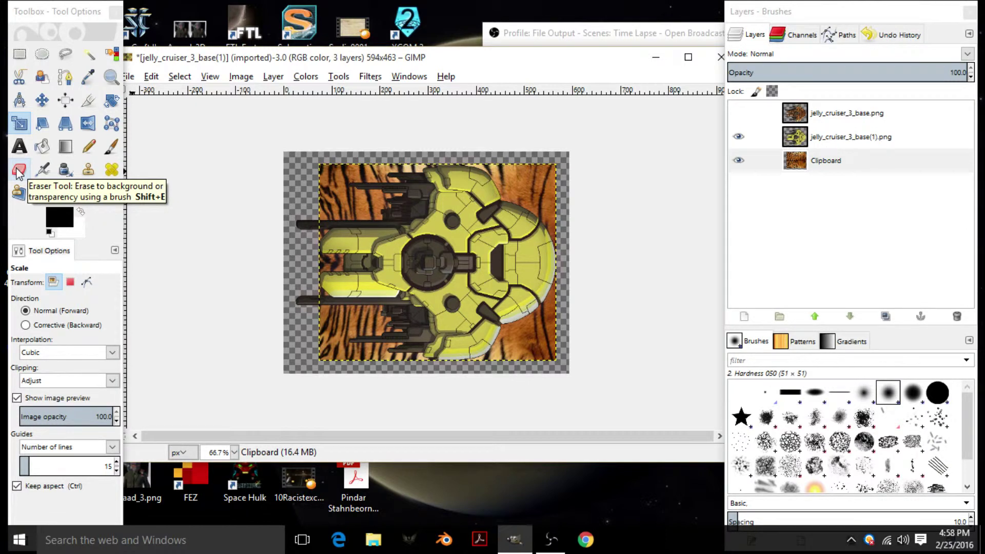
Step: Add a White (full opacity) layer mask to the Clipboard tiger texture layer
left_click(272, 76)
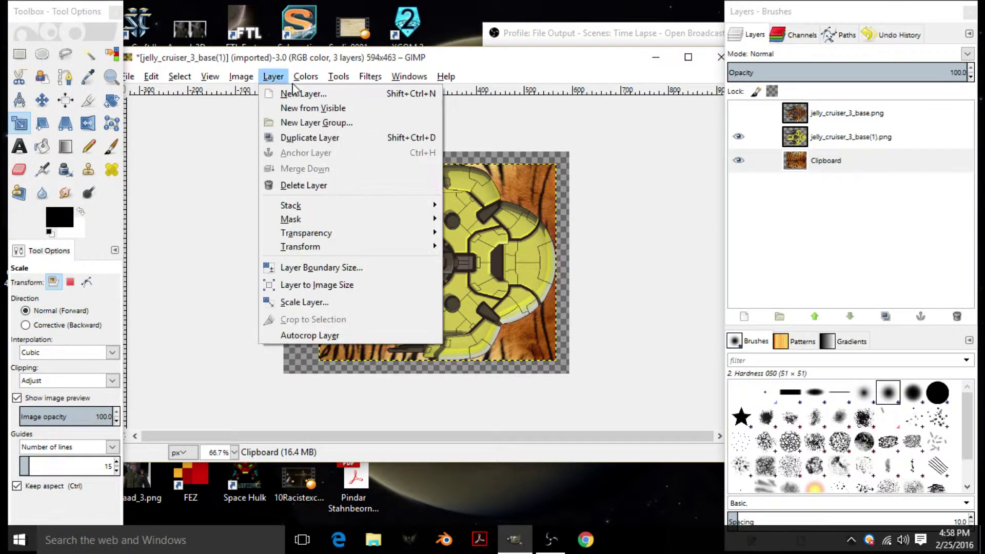
mouse_move(306, 76)
left_click(791, 171)
right_click(792, 170)
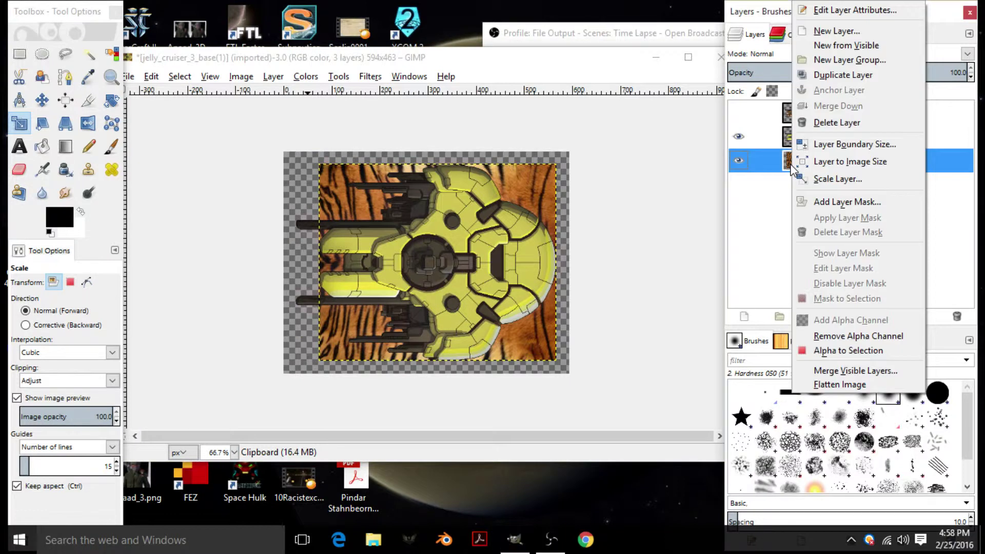
left_click(827, 202)
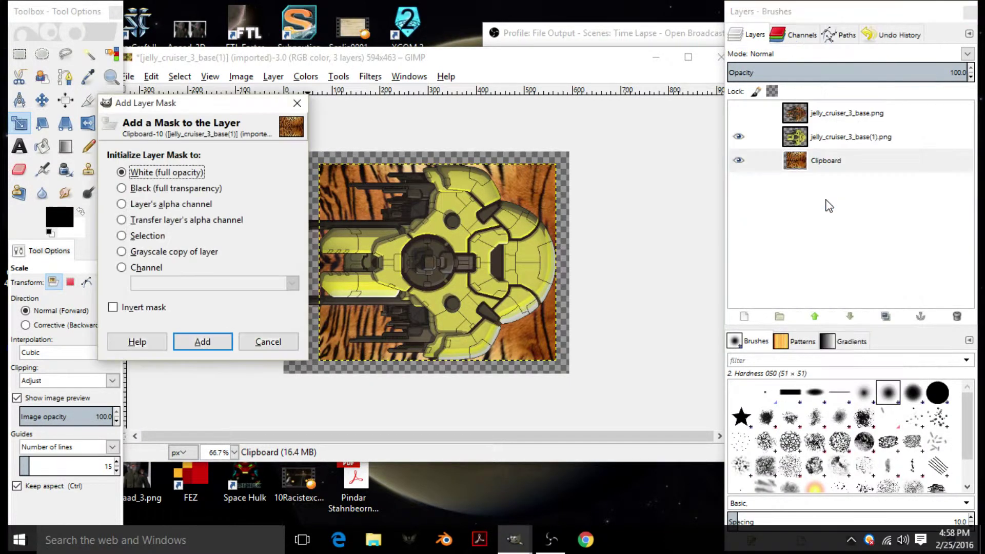
left_click(190, 349)
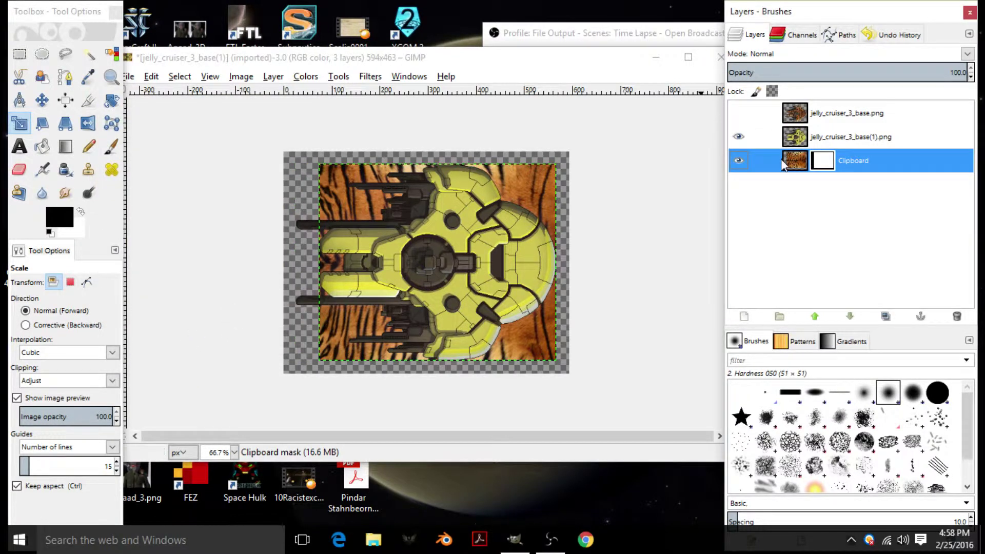
Step: Create a selection from the alpha of the jelly_cruiser_3_base(1).png layer and invert it to cover everything outside the ship
left_click(804, 137)
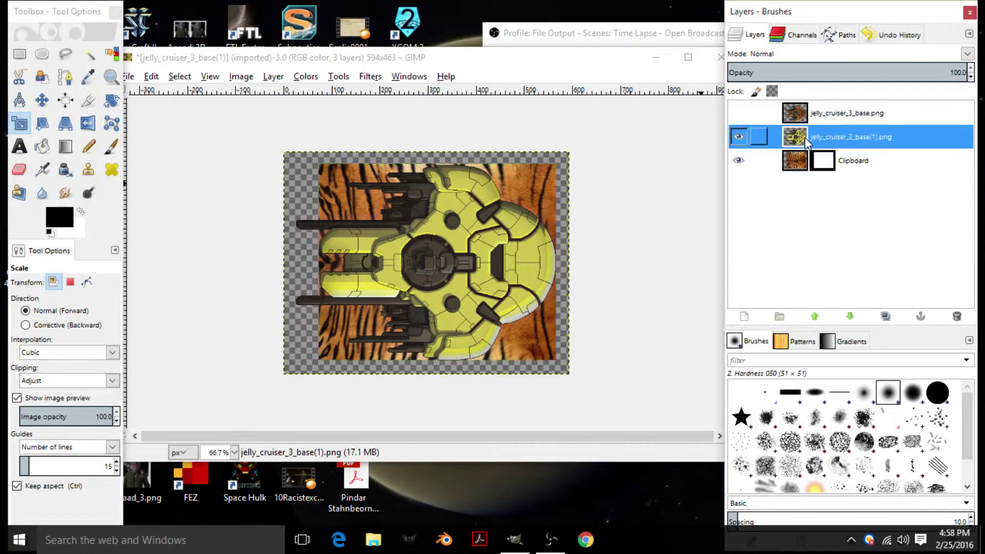
right_click(804, 137)
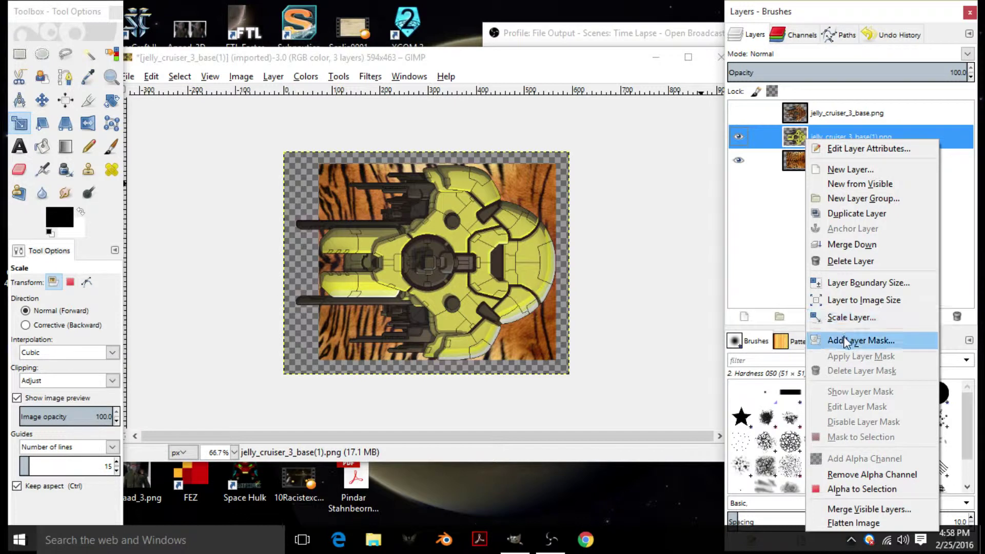
left_click(838, 490)
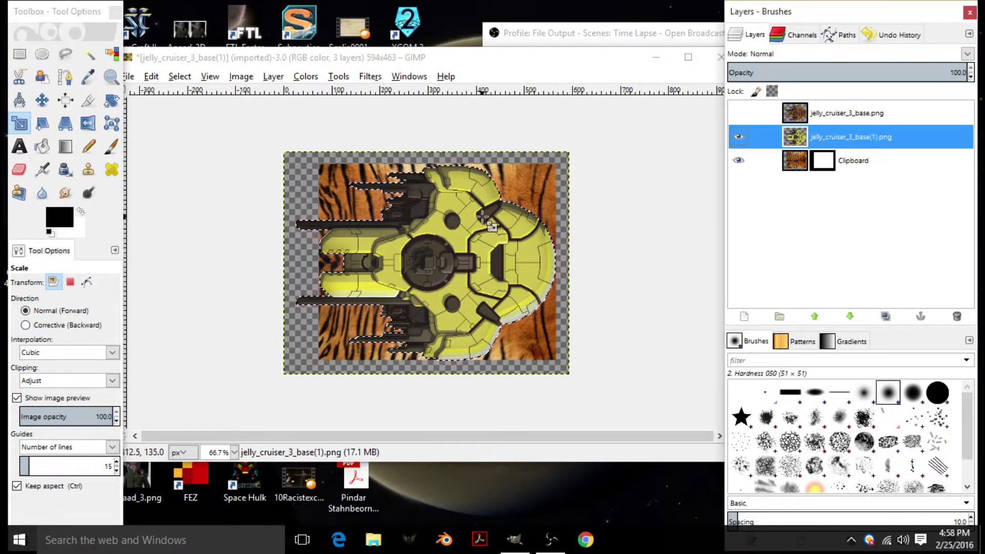
right_click(462, 218)
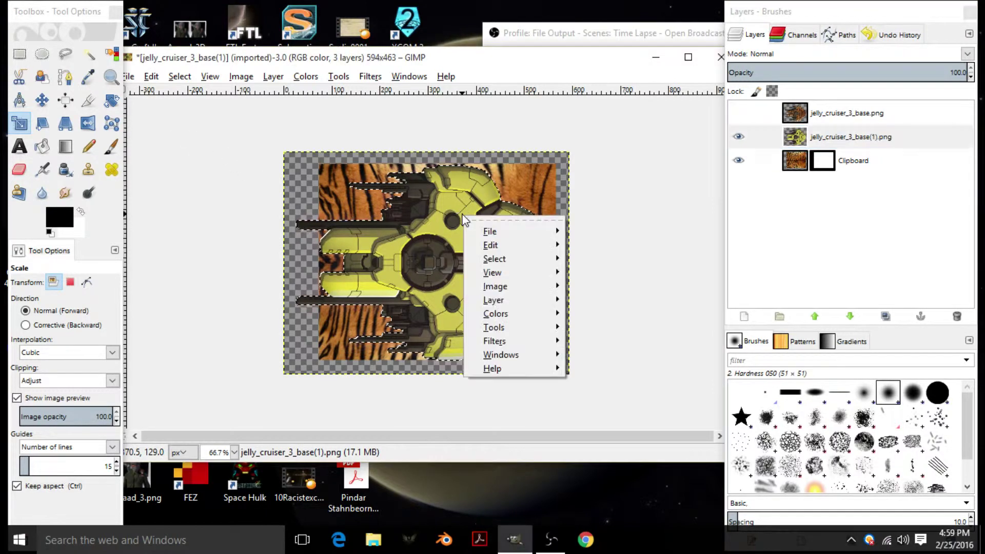
mouse_move(491, 259)
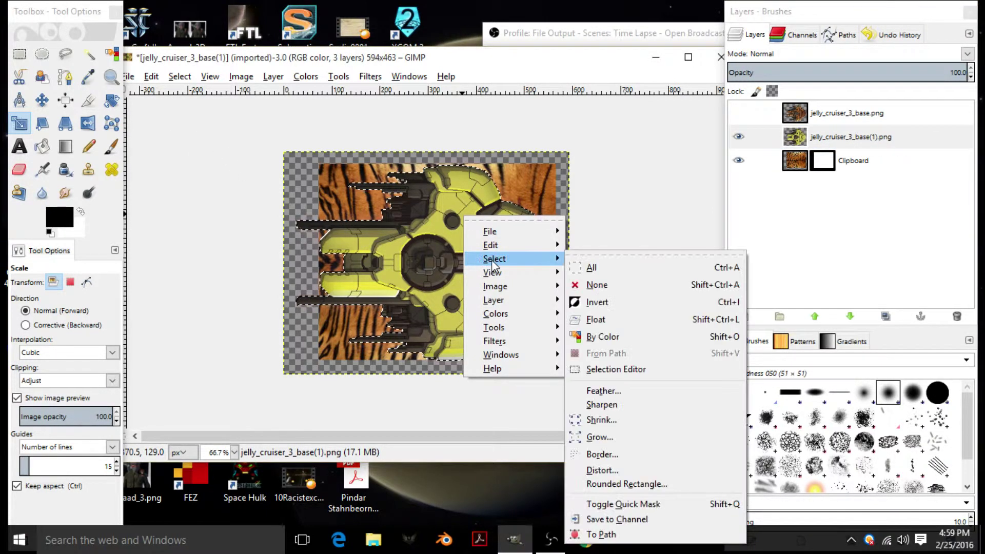
left_click(598, 303)
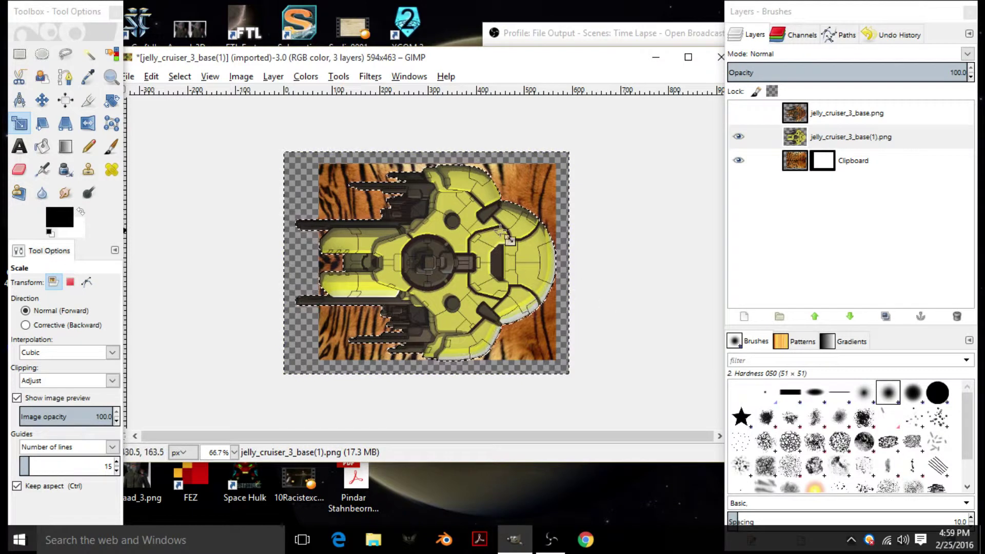
Step: Fill the whole selection with black on the Clipboard layer's mask using Bucket Fill, hiding the texture outside the ship
left_click(820, 161)
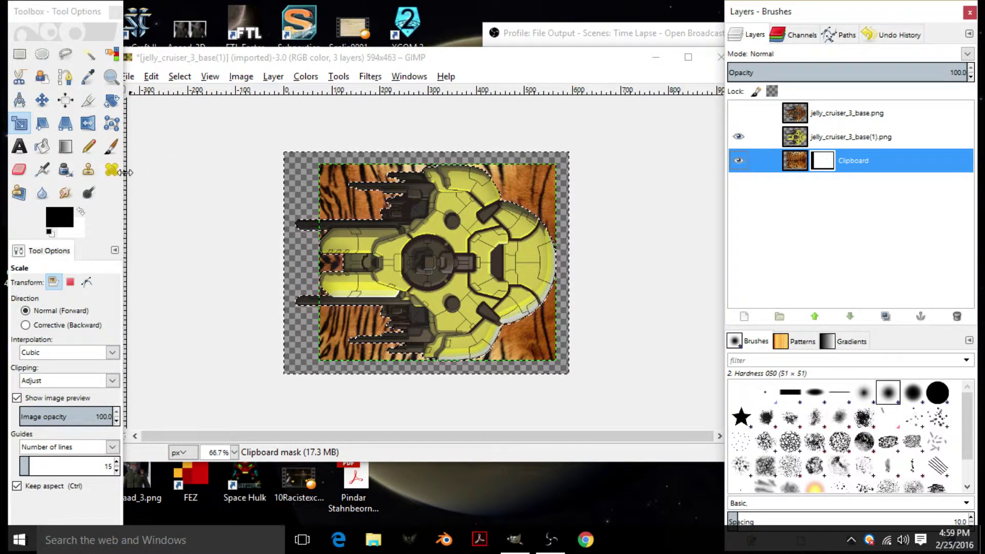
left_click(42, 146)
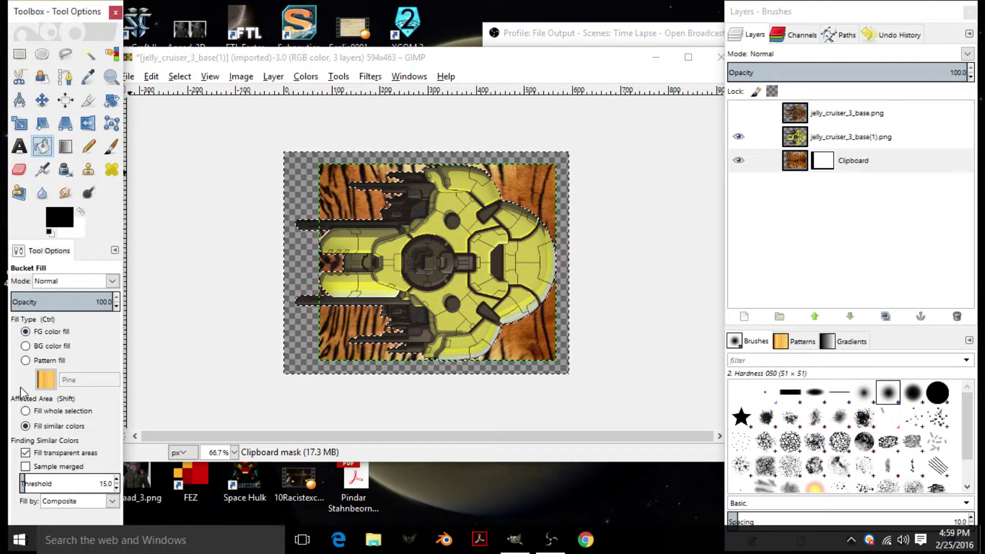
left_click(26, 412)
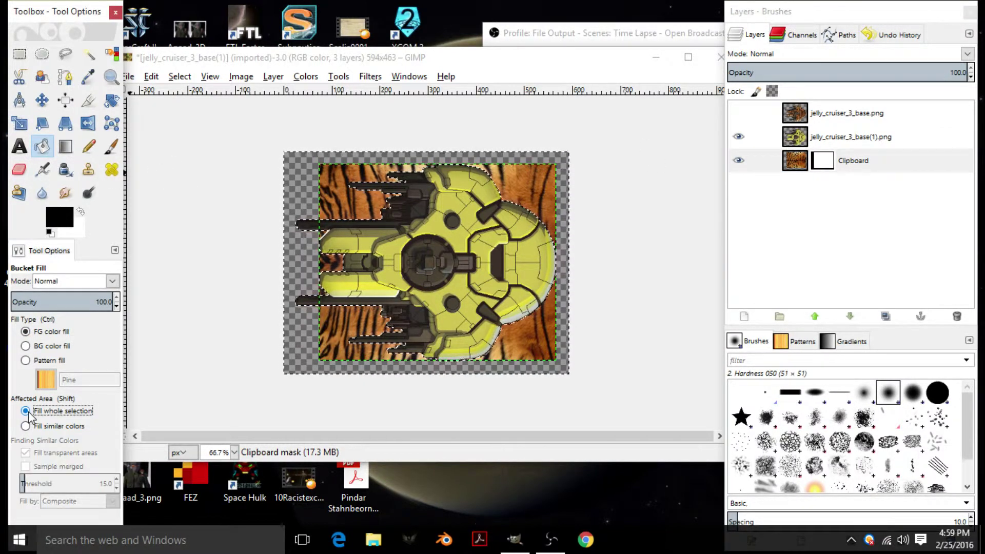
left_click(340, 201)
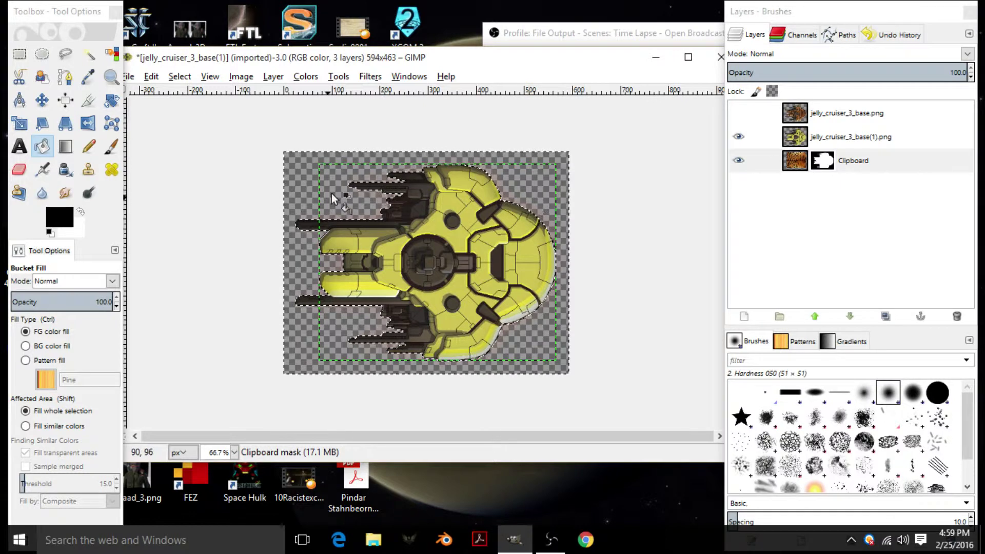
Step: Check the masked tiger texture at 100% by toggling the visibility of the jelly_cruiser_3_base(1).png and Clipboard layers
left_click(739, 138)
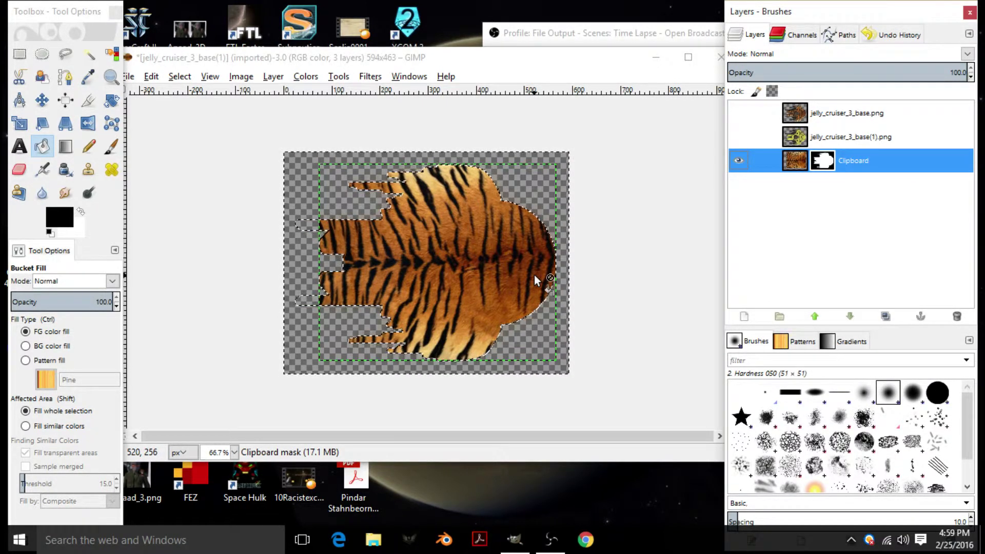
key("1")
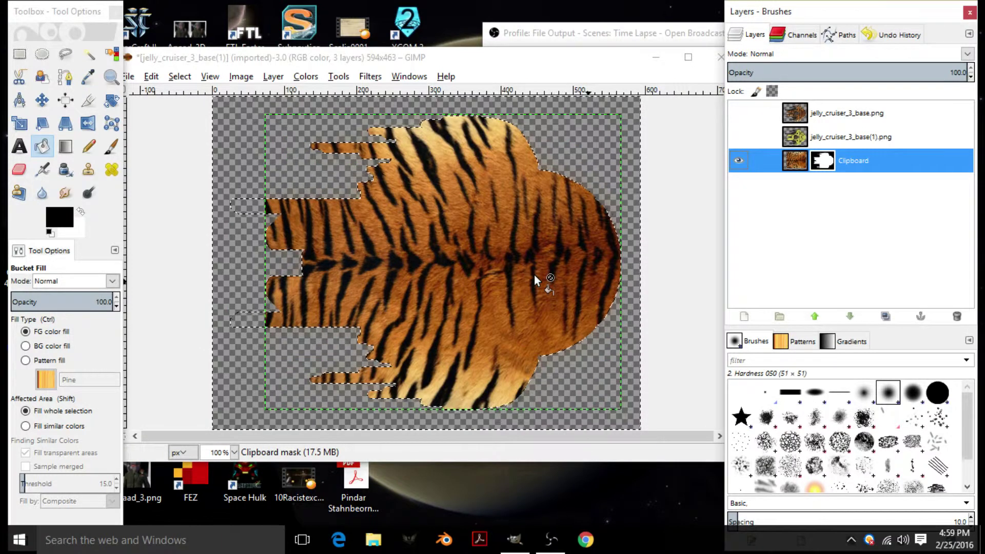
left_click(739, 161)
left_click(738, 160)
left_click(738, 137)
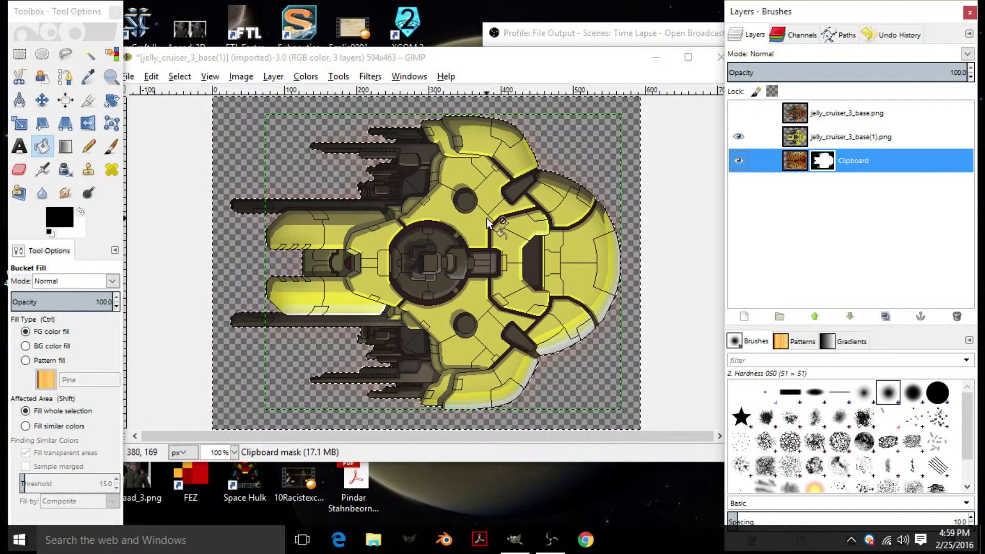
Step: Clear the current selection around the ship
right_click(491, 192)
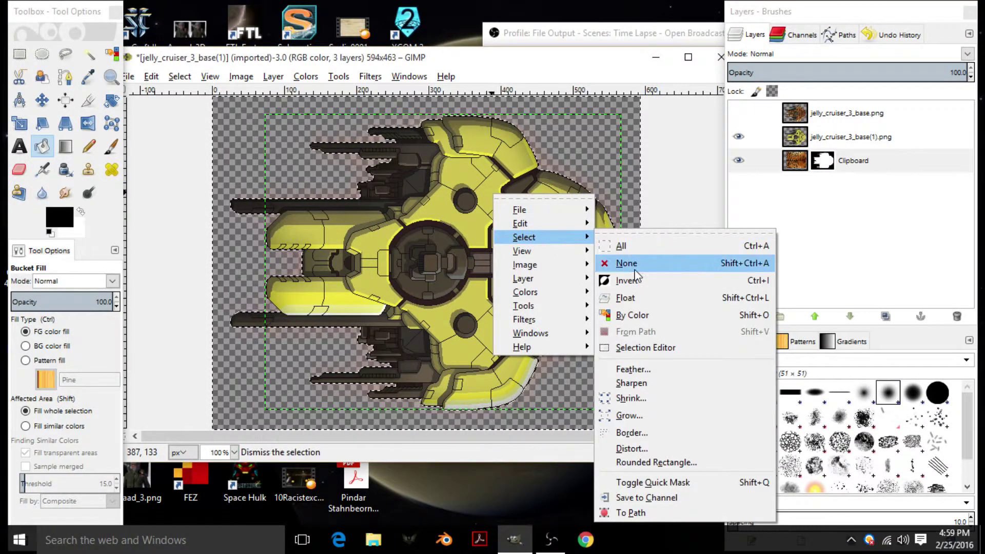
mouse_move(537, 241)
left_click(610, 260)
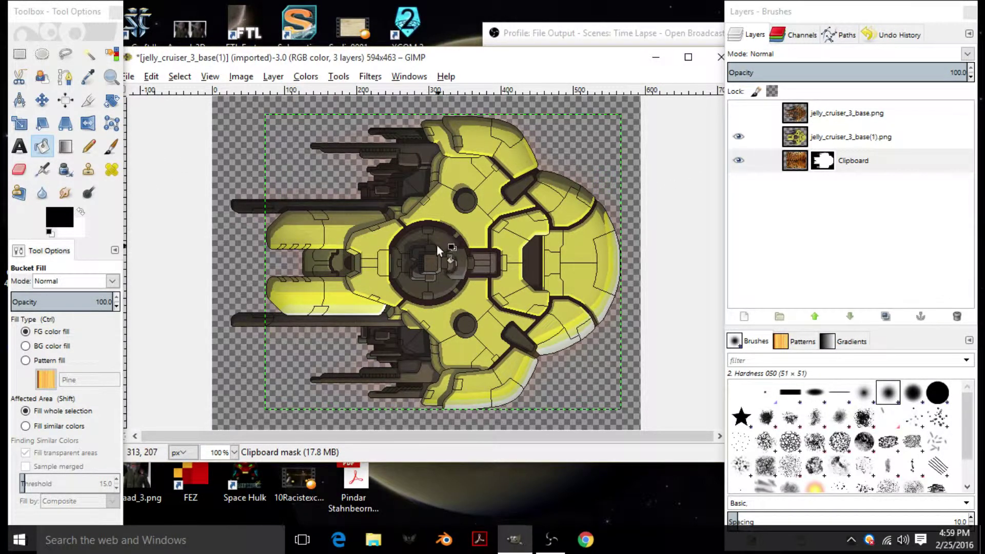
Step: Select the brown areas of the ship's round central turret by color on the jelly_cruiser_3_base(1).png layer
left_click(88, 54)
scroll(464, 254, "up", 2)
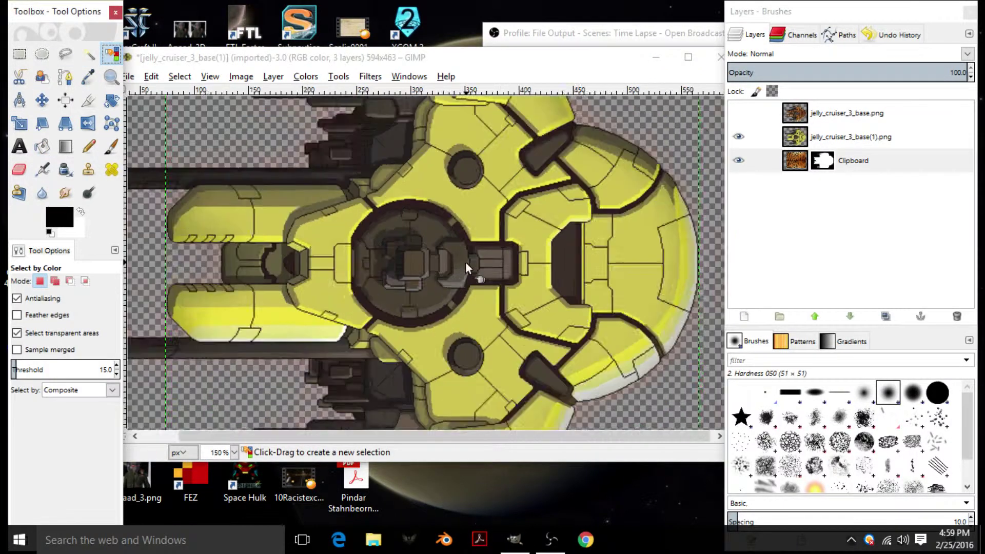
left_click(459, 284)
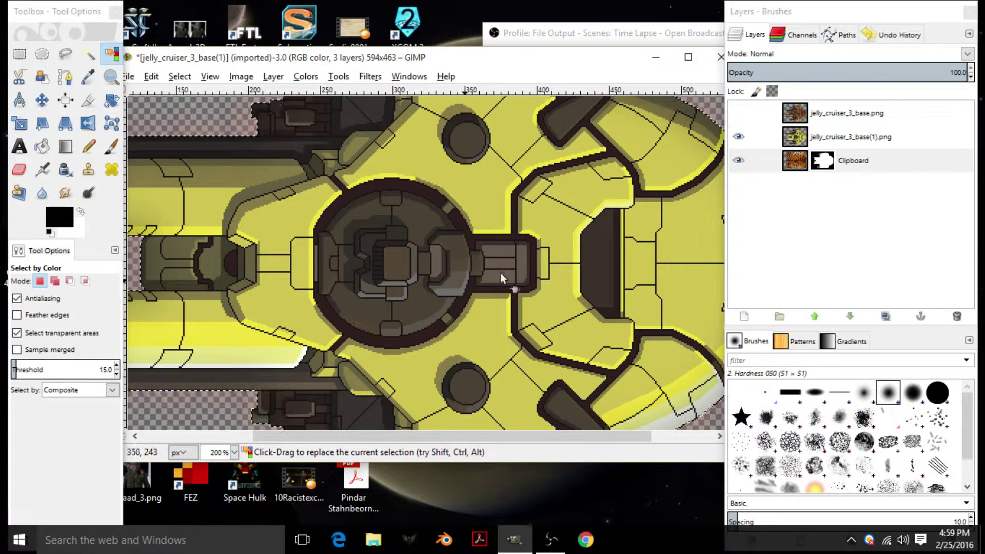
left_click(802, 137)
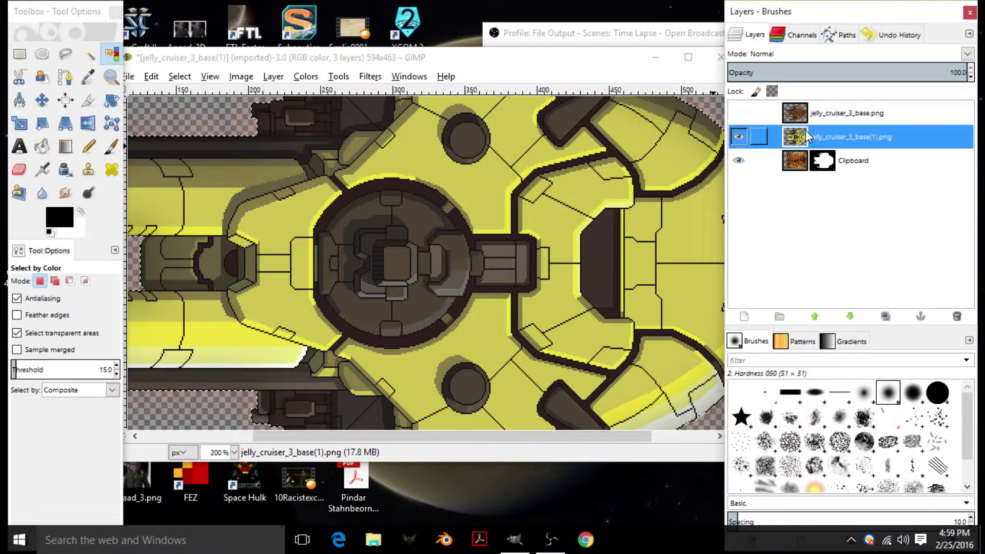
left_click(420, 297)
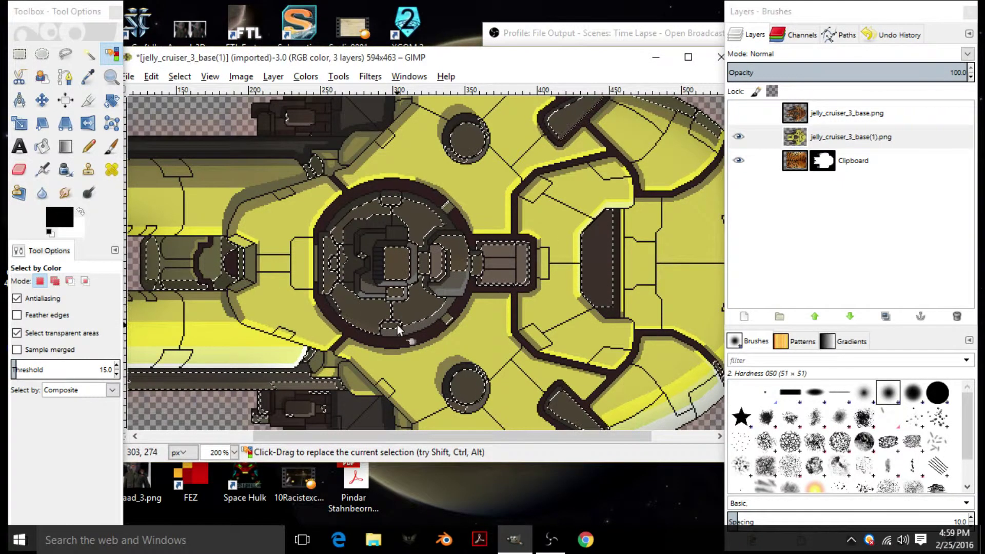
left_click_drag(414, 330, 431, 325)
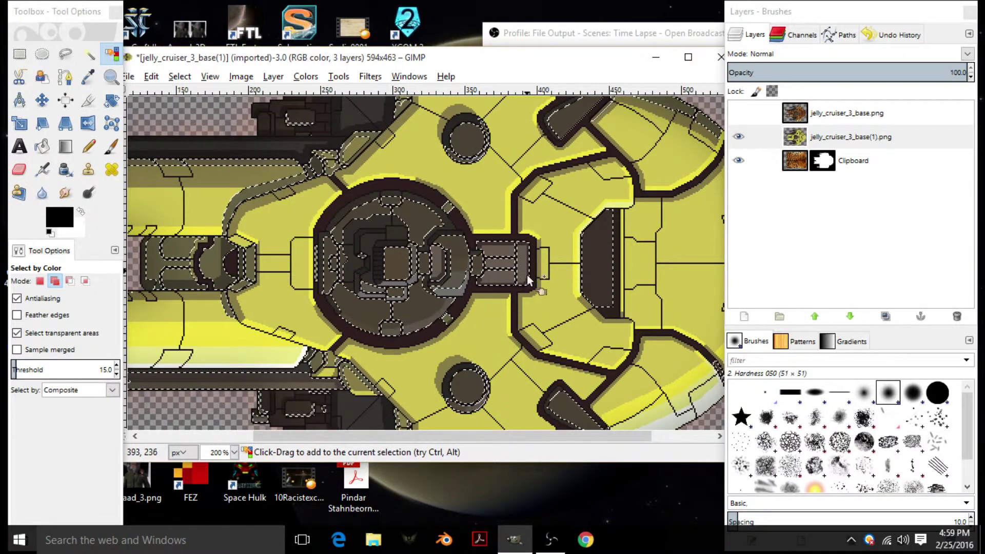
Step: Add the dark trim and black outlines around the turret's rectangular extension to the color selection
left_click(531, 248, "shift")
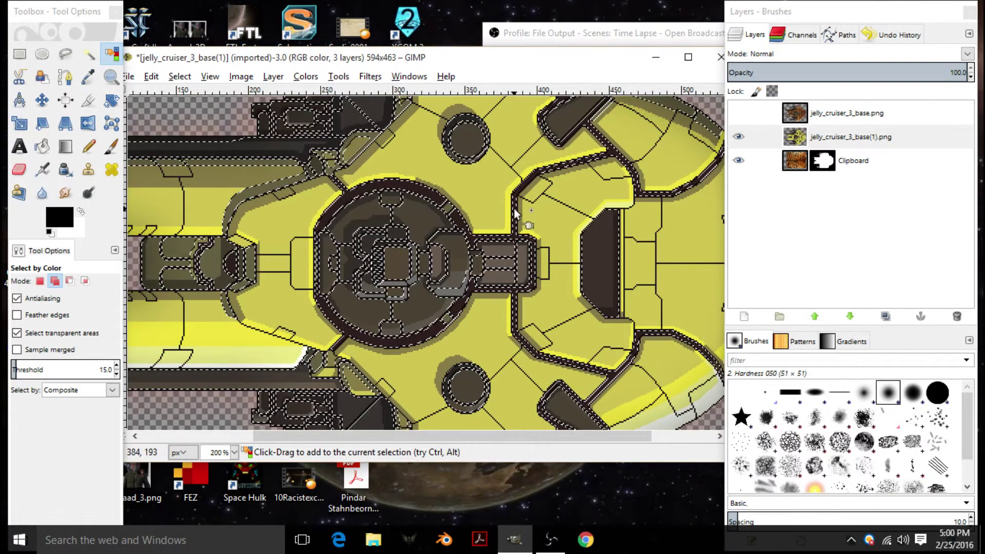
scroll(531, 248, "up", 6)
left_click(531, 241)
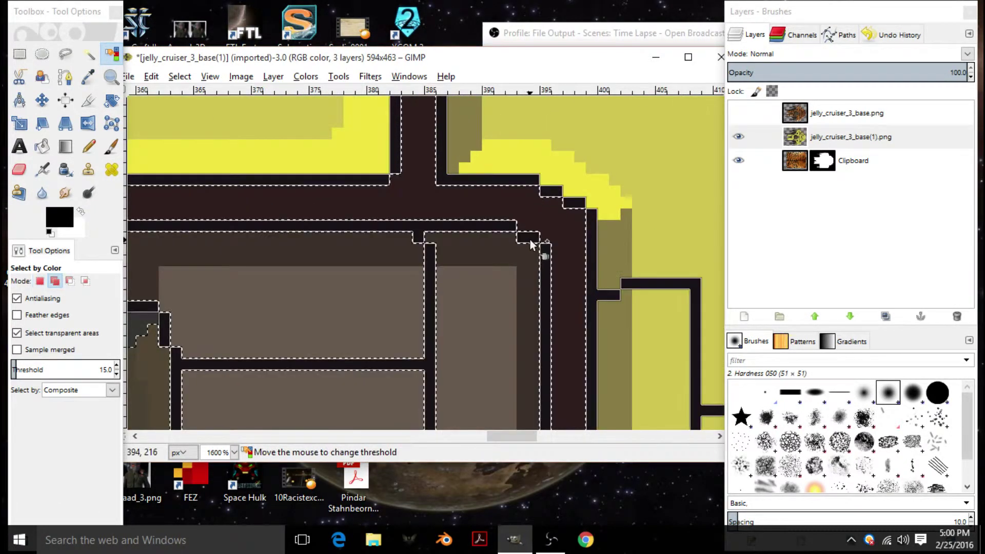
scroll(552, 241, "down", 5)
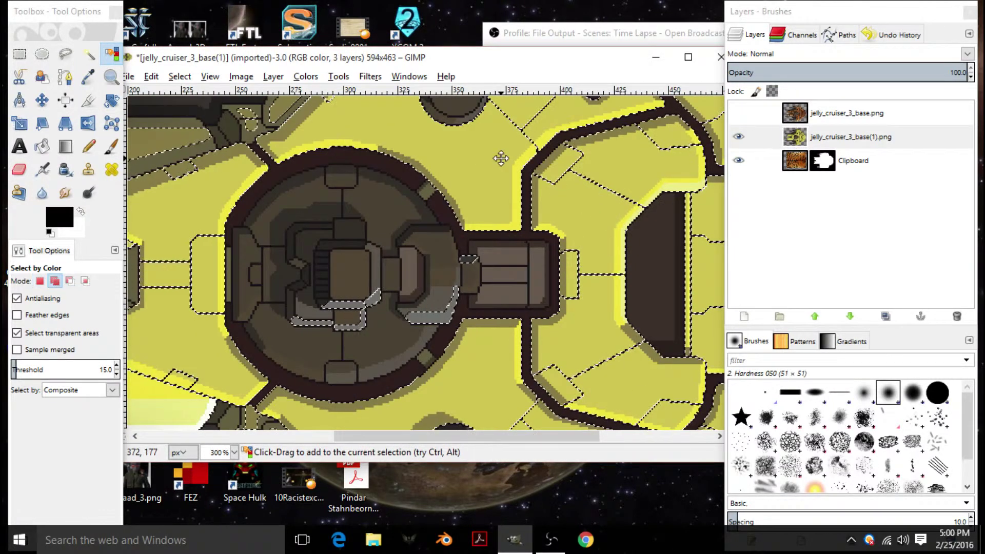
Step: Extend the color selection over the dark parts of the upper wing and the grey details of the central turret
left_click_drag(474, 307, 566, 419)
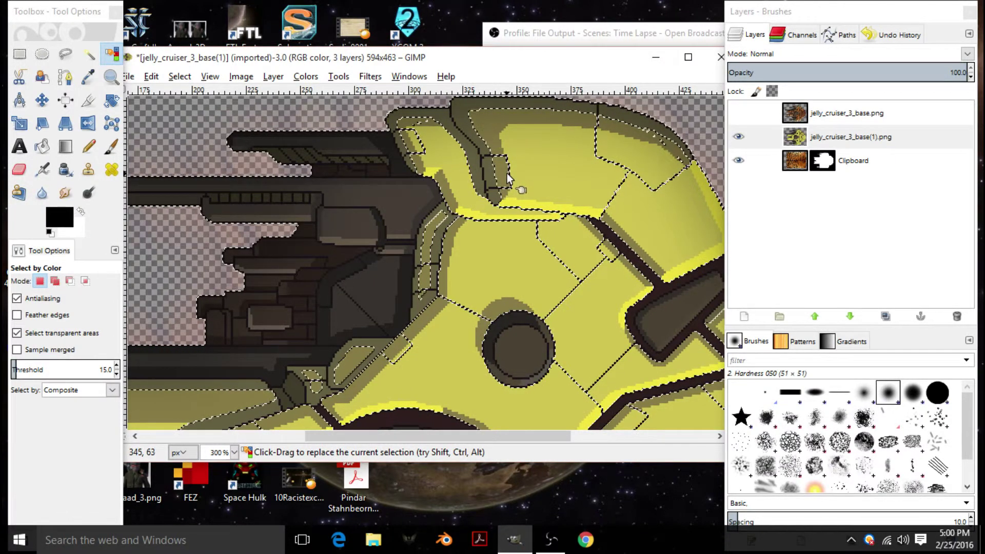
left_click_drag(308, 275, 532, 171)
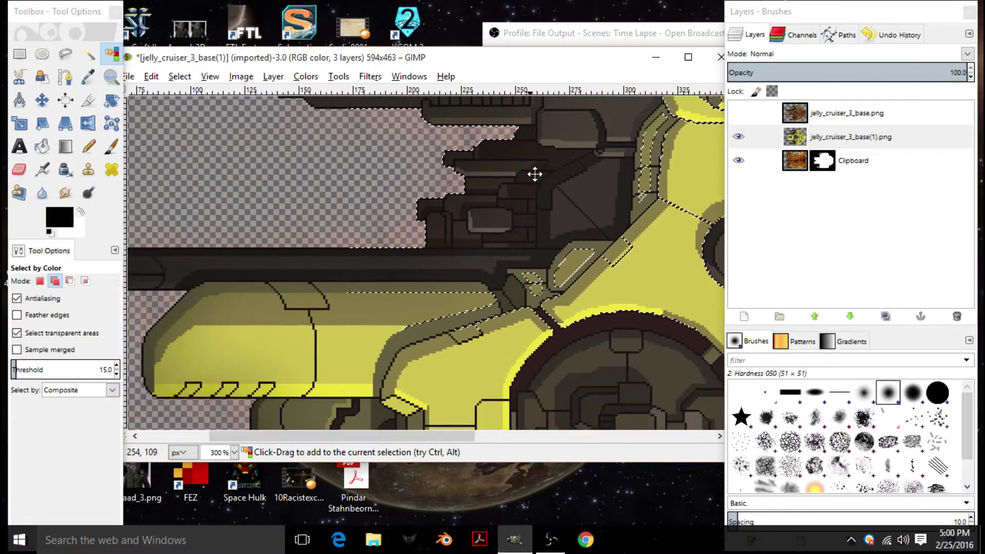
left_click_drag(404, 294, 221, 290)
left_click(439, 323, "shift")
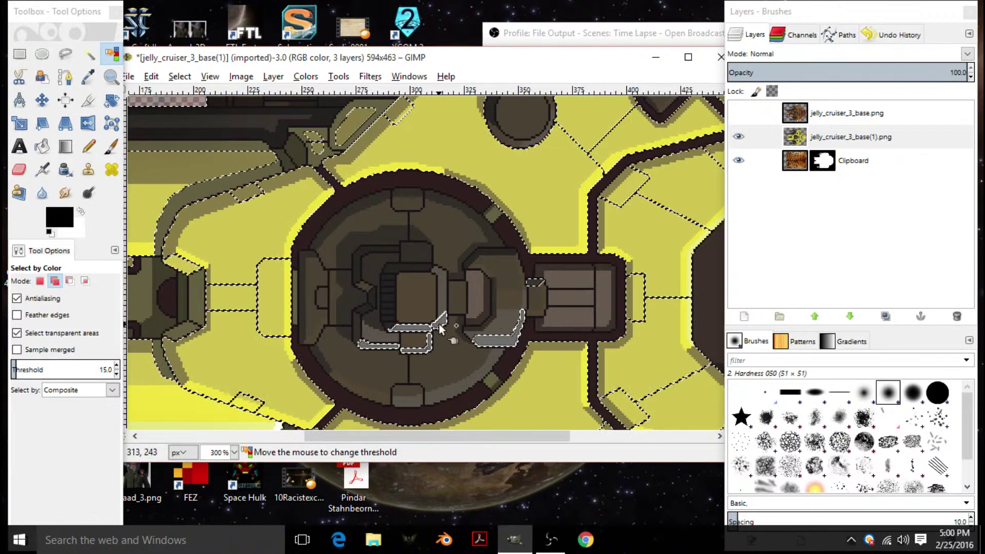
scroll(548, 329, "right", 3)
left_click(385, 279, "shift")
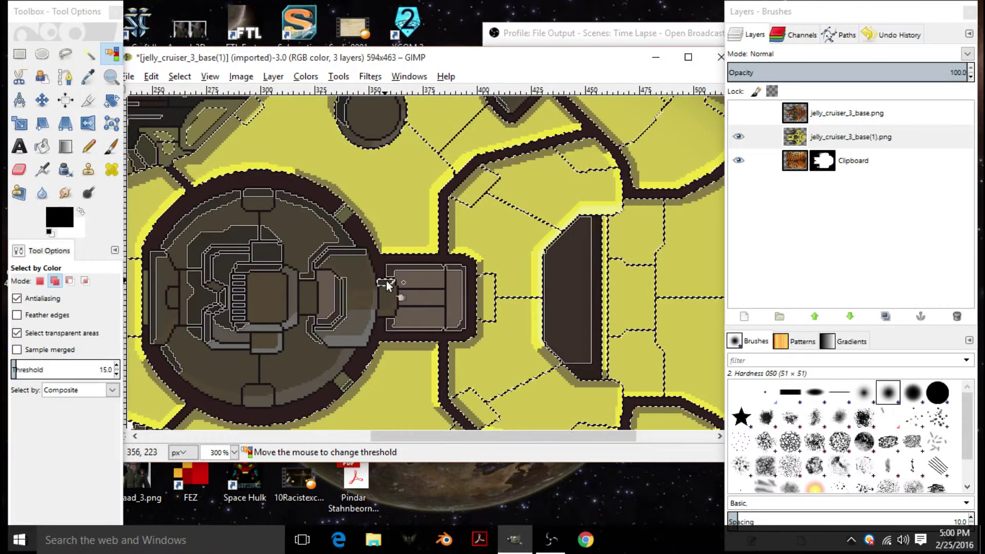
Step: Go over the ship's front, lower wing and rear engines, adding remaining dark mechanical parts to the color selection
left_click_drag(574, 308, 301, 150)
left_click_drag(345, 294, 657, 64)
scroll(521, 188, "down", 2)
scroll(522, 187, "left", 3)
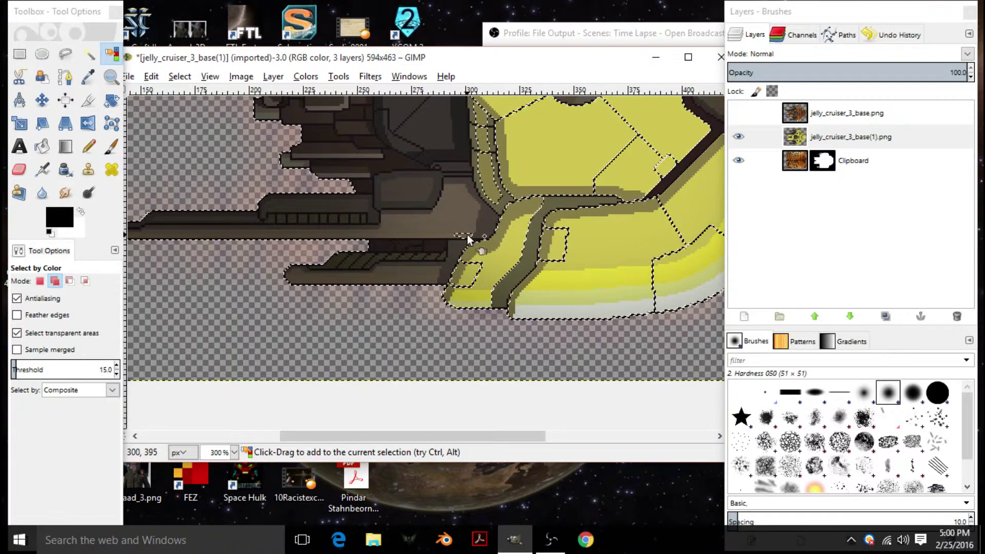
scroll(487, 301, "up", 4)
scroll(352, 180, "left", 7)
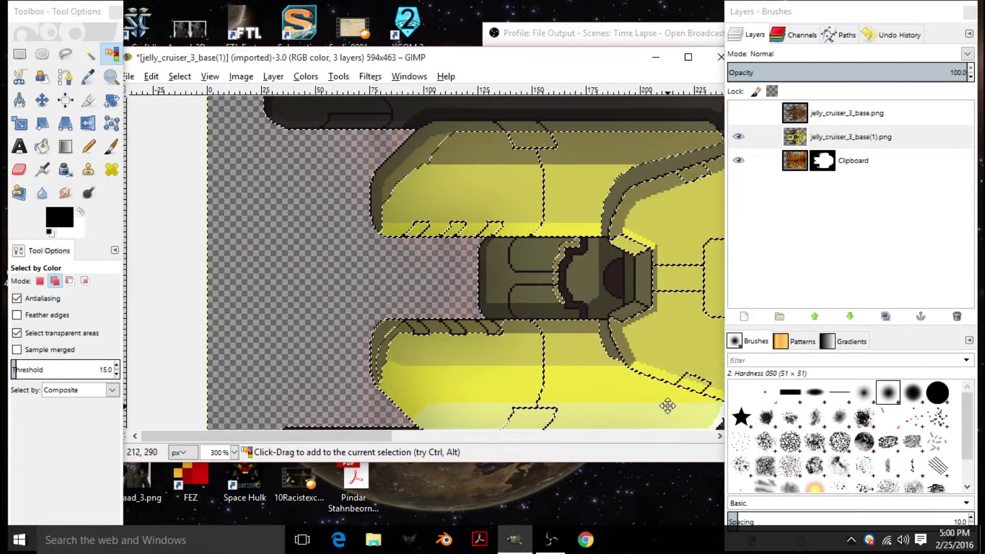
scroll(607, 272, "up", 1)
scroll(574, 279, "right", 1)
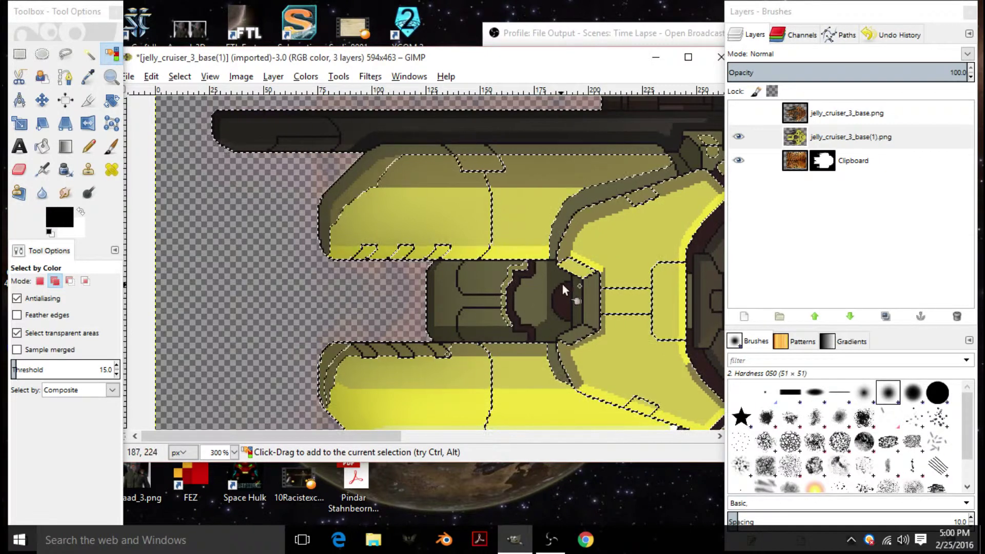
left_click_drag(535, 189, 415, 277)
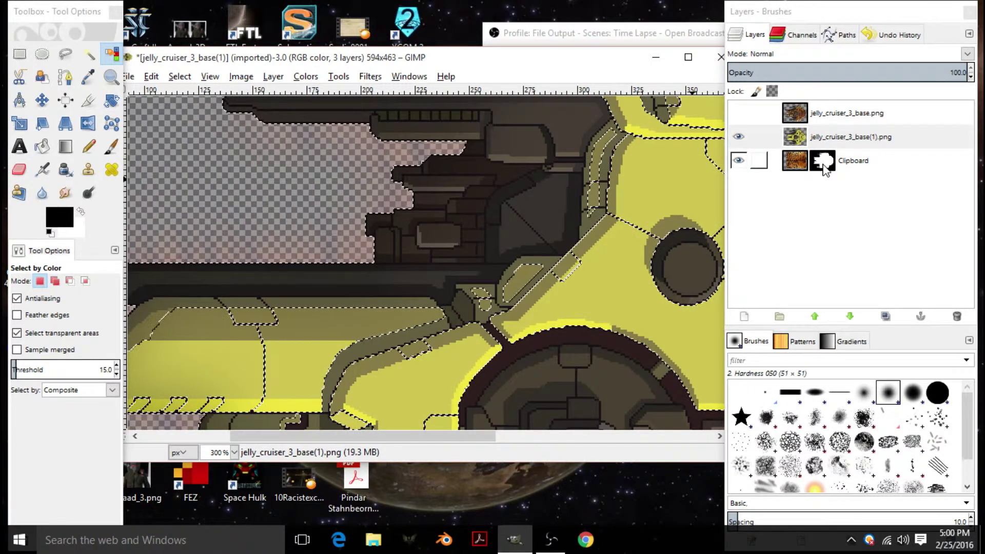
Step: Hide the jelly_cruiser_3_base(1).png layer and fill the selected mechanical areas with black on the Clipboard layer's mask
left_click(738, 136)
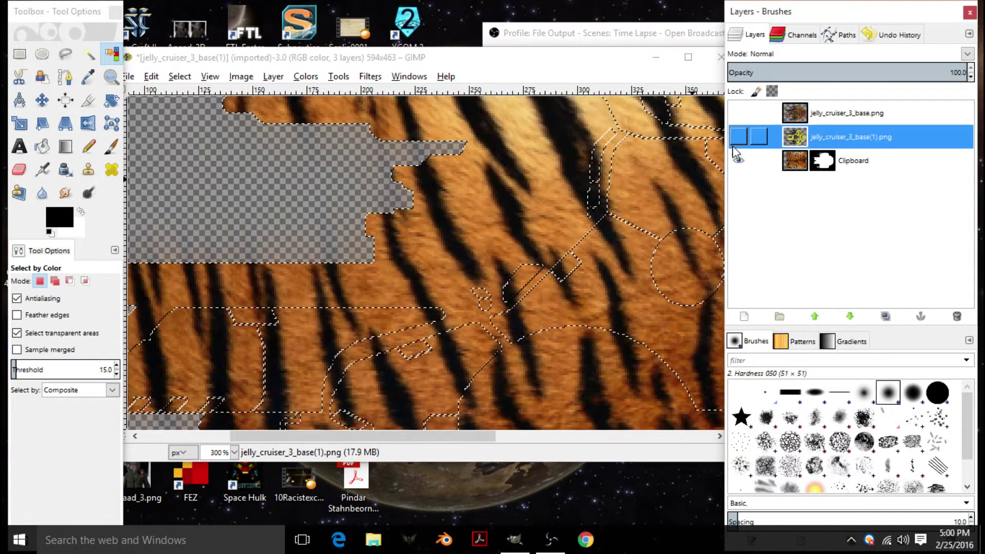
scroll(636, 177, "right", 3)
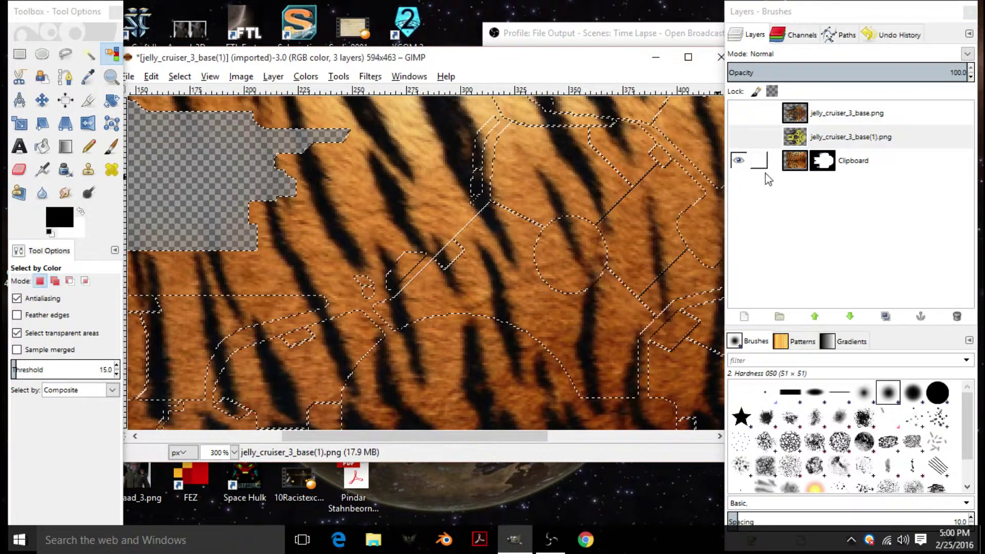
left_click(42, 146)
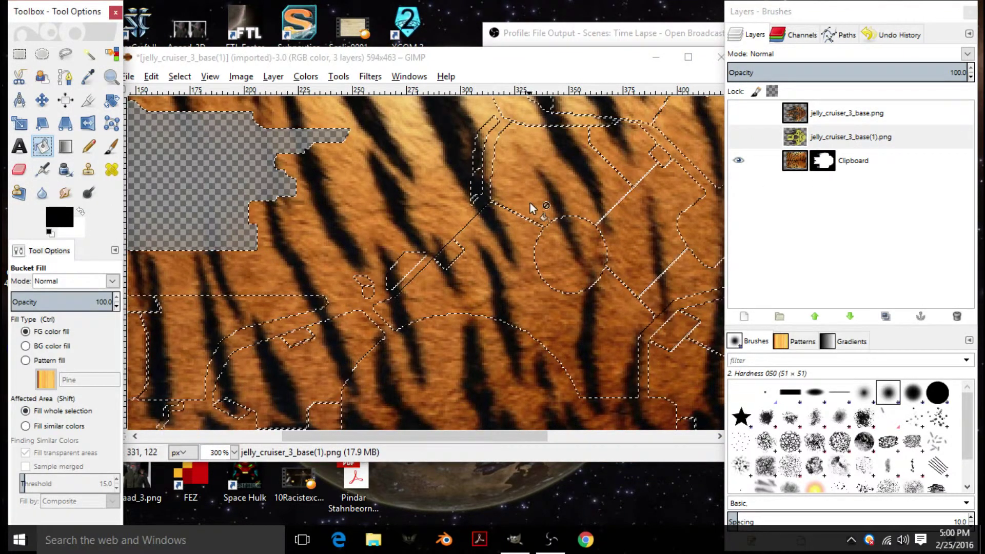
left_click(568, 257)
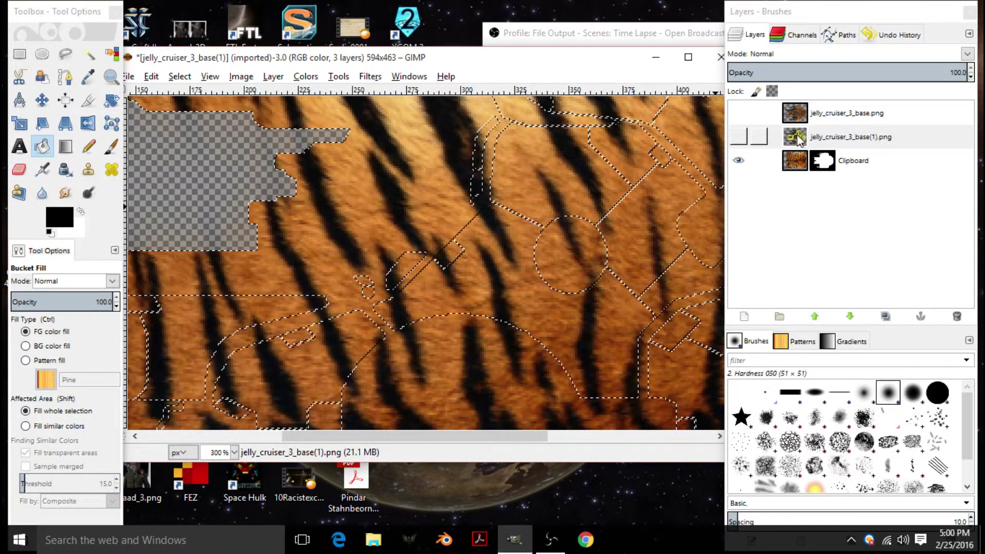
left_click(728, 139)
left_click(822, 161)
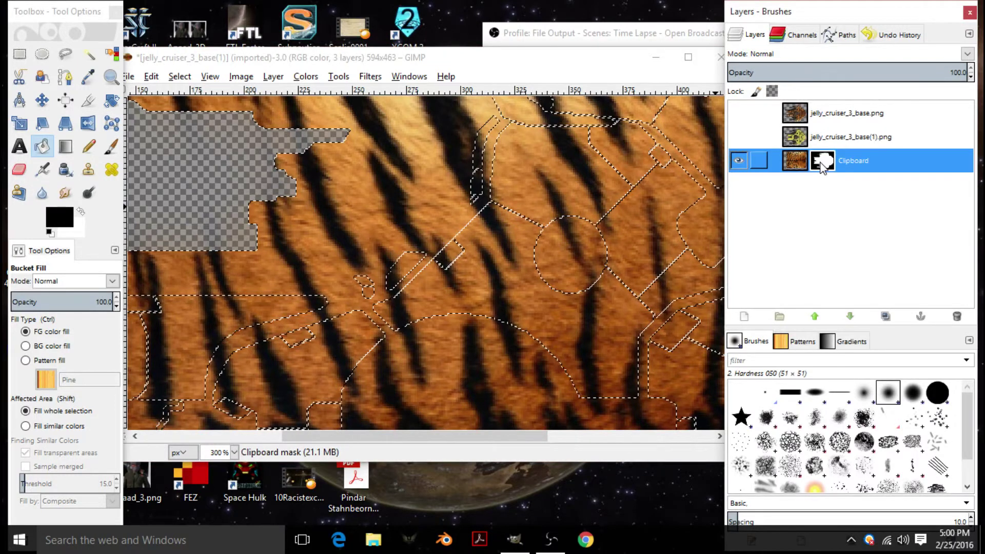
left_click(468, 359)
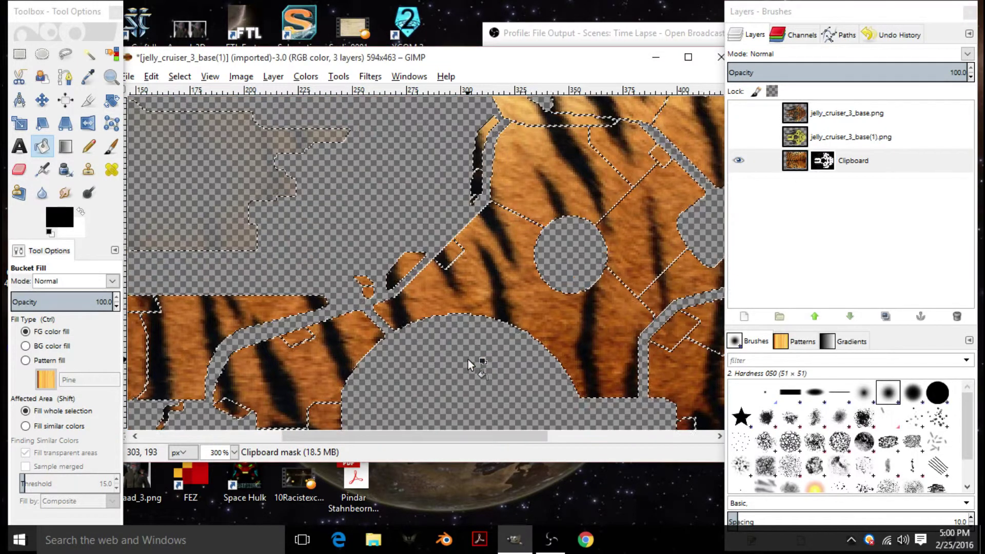
Step: Make the jelly_cruiser_3_base(1).png layer visible again and move the Clipboard tiger texture layer above it
left_click(739, 137)
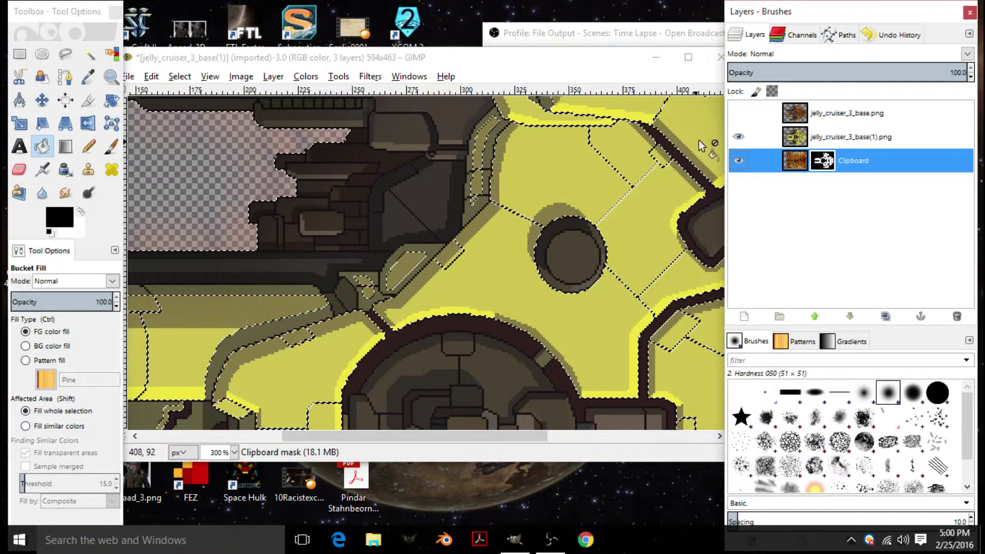
left_click_drag(784, 162, 784, 137)
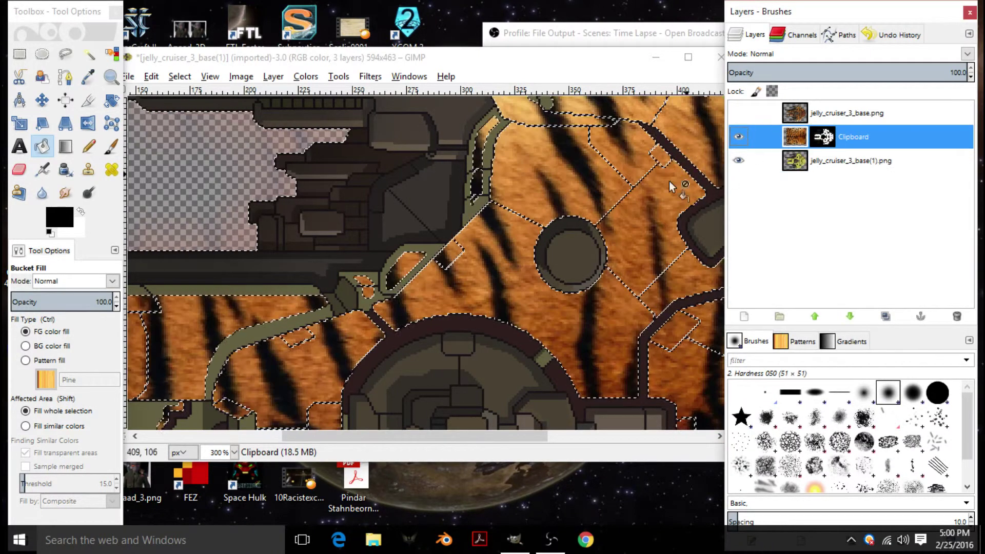
left_click(738, 136)
left_click(738, 137)
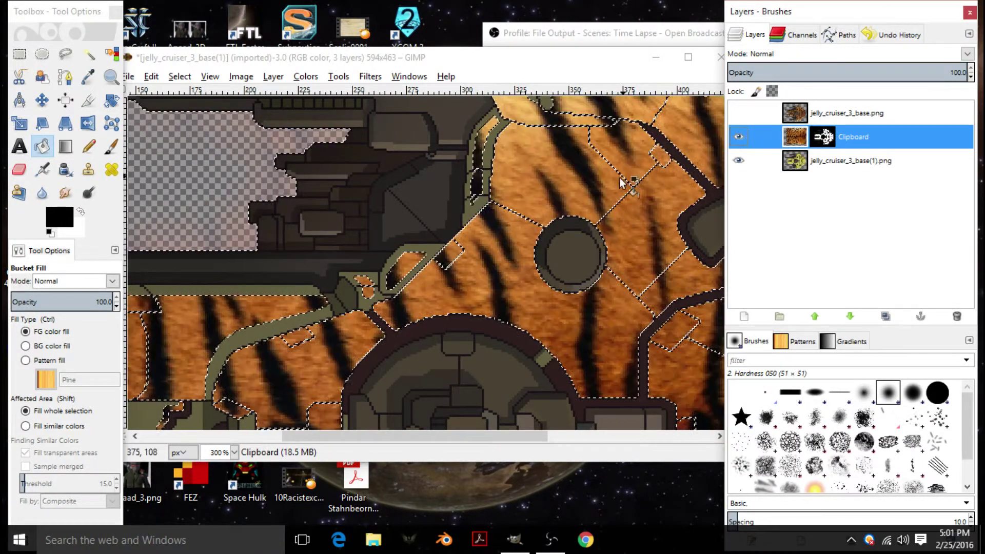
Step: Clear the current selection so that nothing on the ship is selected
scroll(610, 182, "down", 2)
scroll(610, 182, "down", 1)
left_click(655, 144)
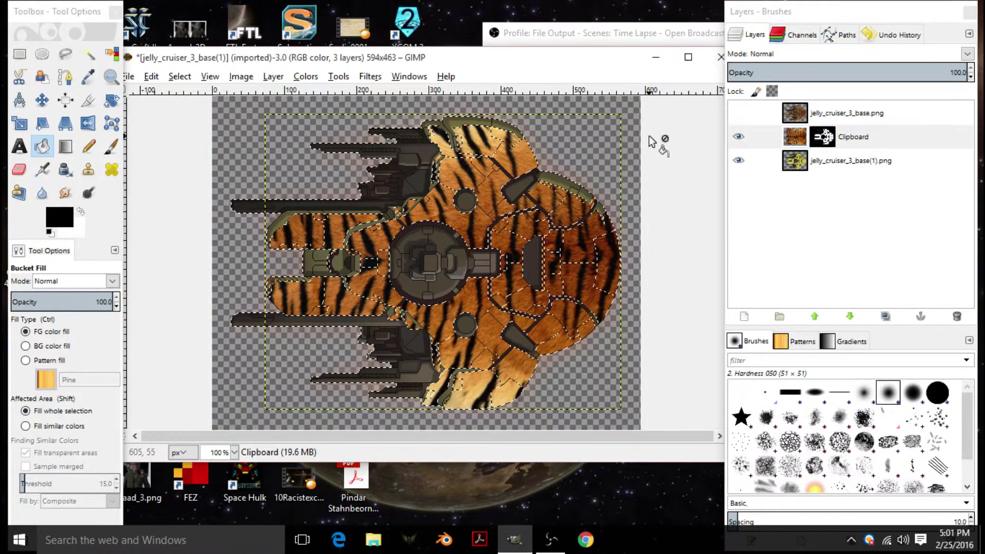
right_click(458, 149)
mouse_move(500, 186)
left_click(614, 212)
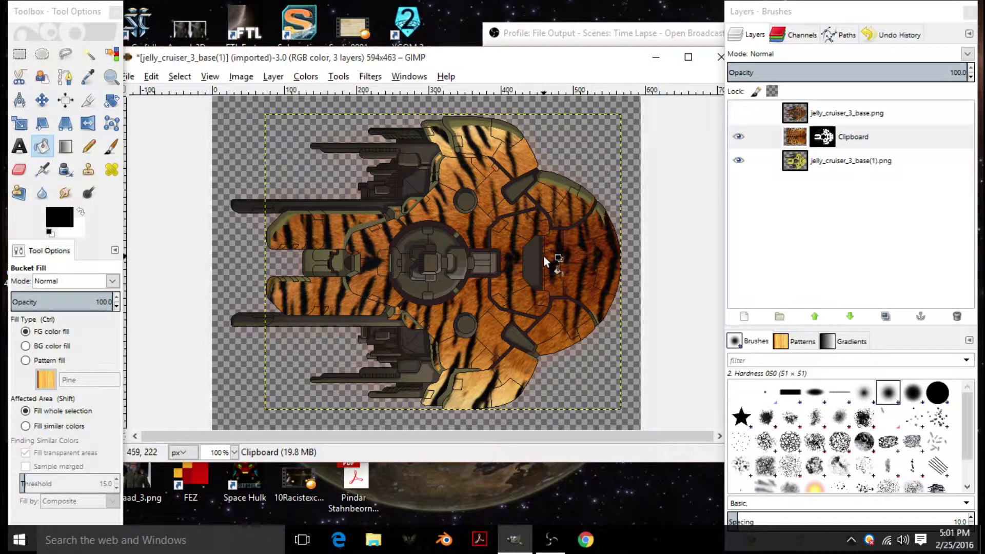
Step: Fuzzy-select the olive shaded areas along the upper front edge of the hull on the jelly_cruiser_3_base(1).png layer
scroll(543, 255, "up", 3)
left_click(86, 55)
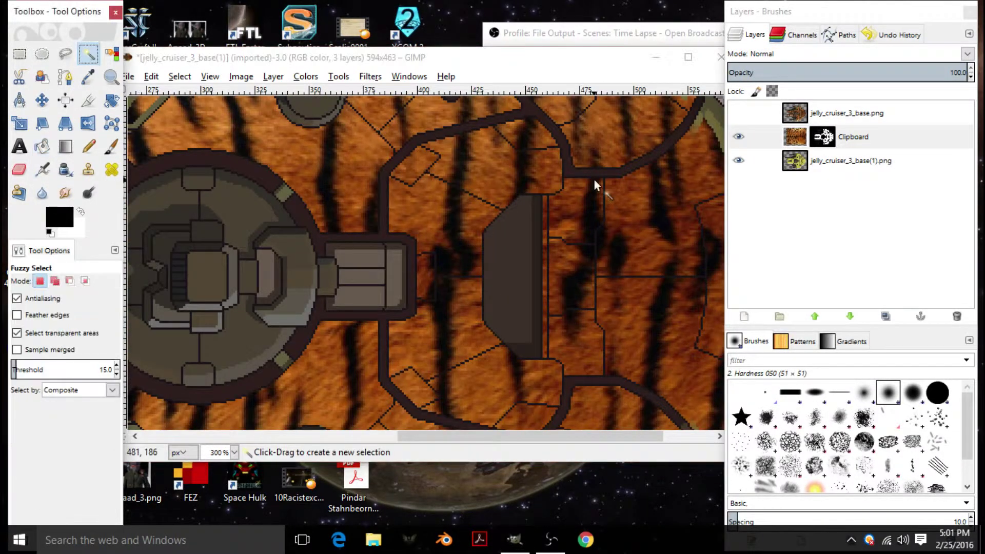
scroll(615, 231, "up", 3)
scroll(615, 231, "right", 3)
left_click(800, 161)
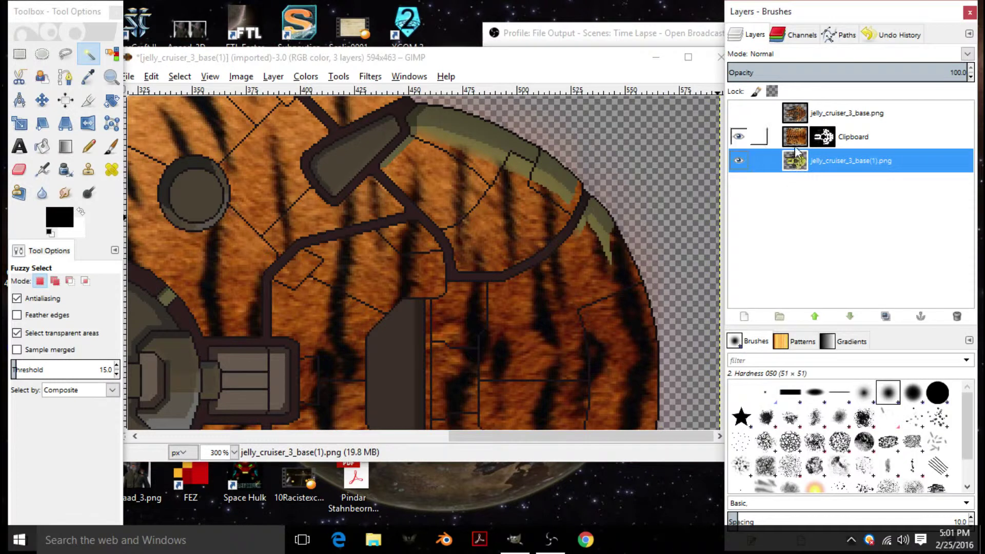
left_click_drag(613, 249, 604, 244)
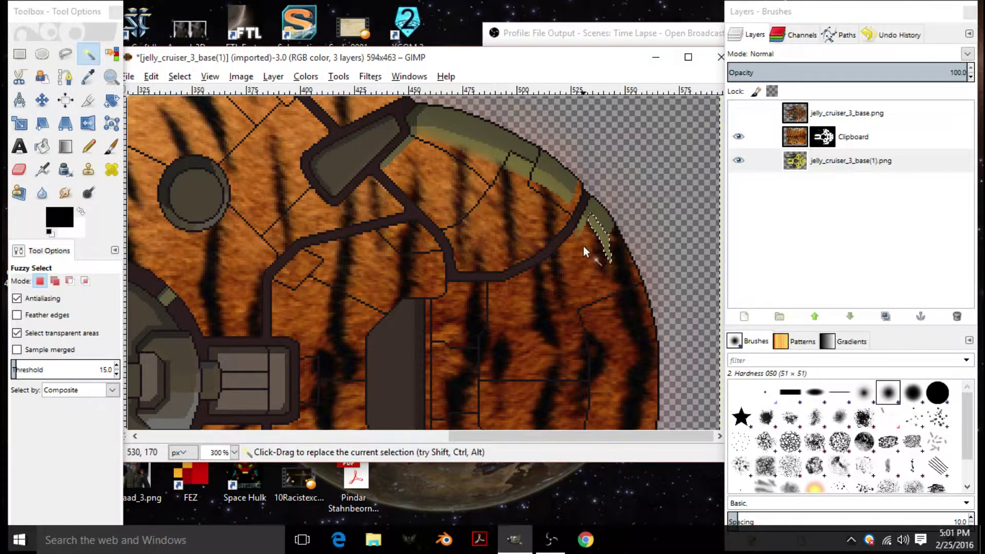
left_click(583, 221)
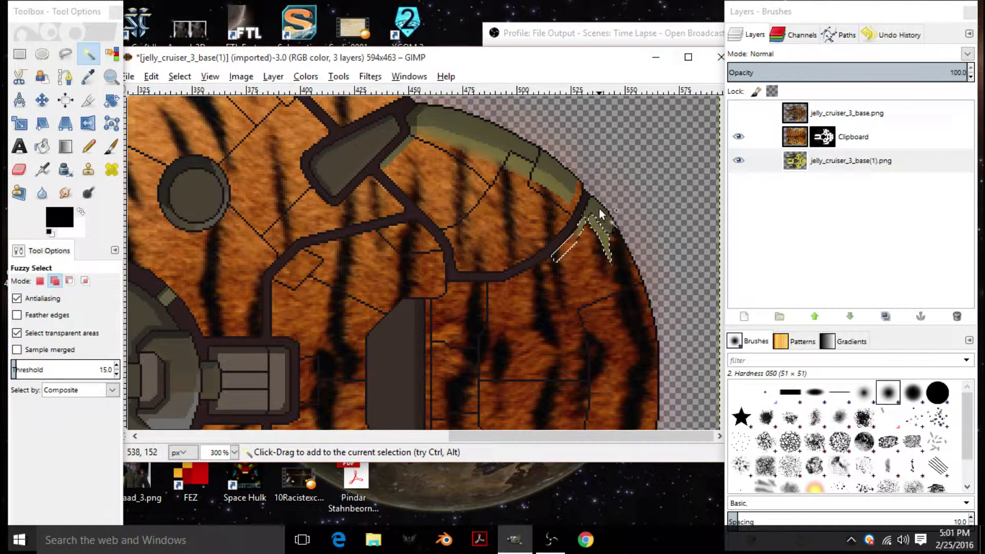
left_click(544, 177)
left_click(521, 146)
left_click(519, 161)
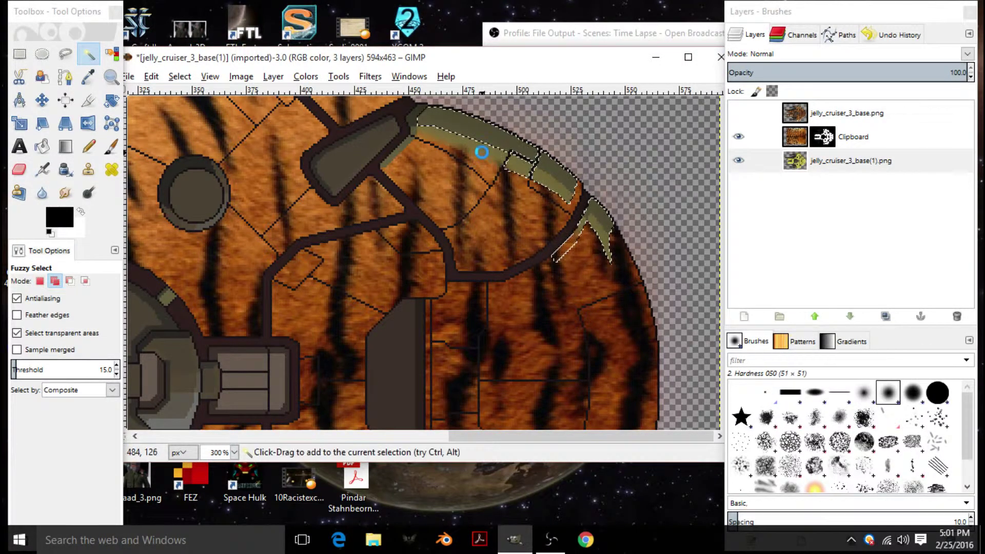
Step: Add the olive shading along the upper wing's edges and the narrow trim beside the upper engines to the fuzzy selection
scroll(204, 150, "up", 5)
scroll(204, 150, "left", 8)
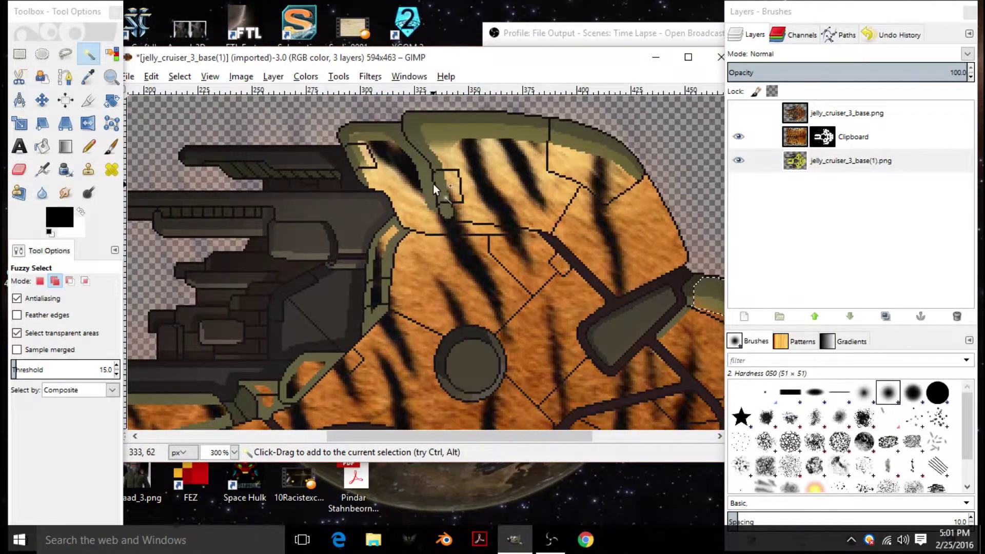
left_click(434, 184)
left_click(448, 209)
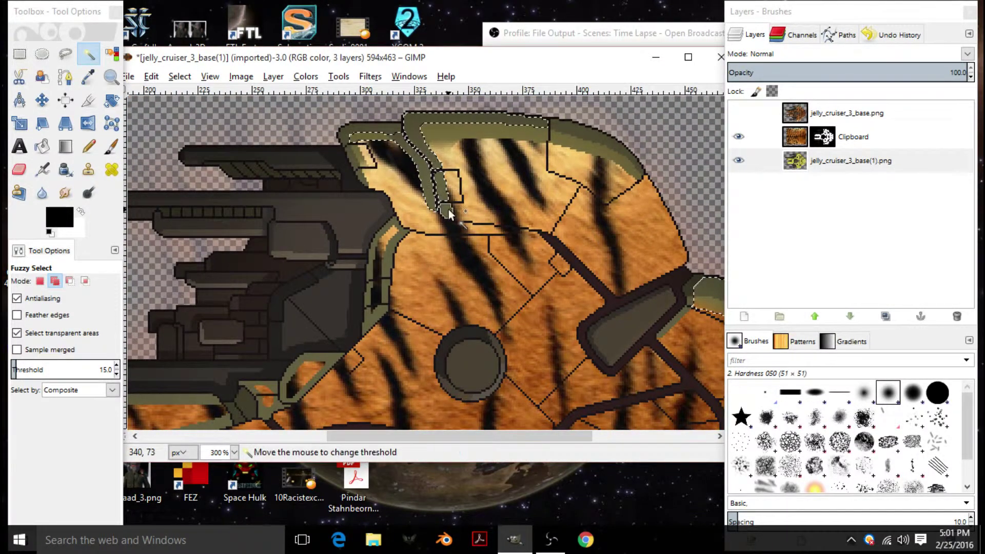
left_click_drag(584, 147, 576, 131)
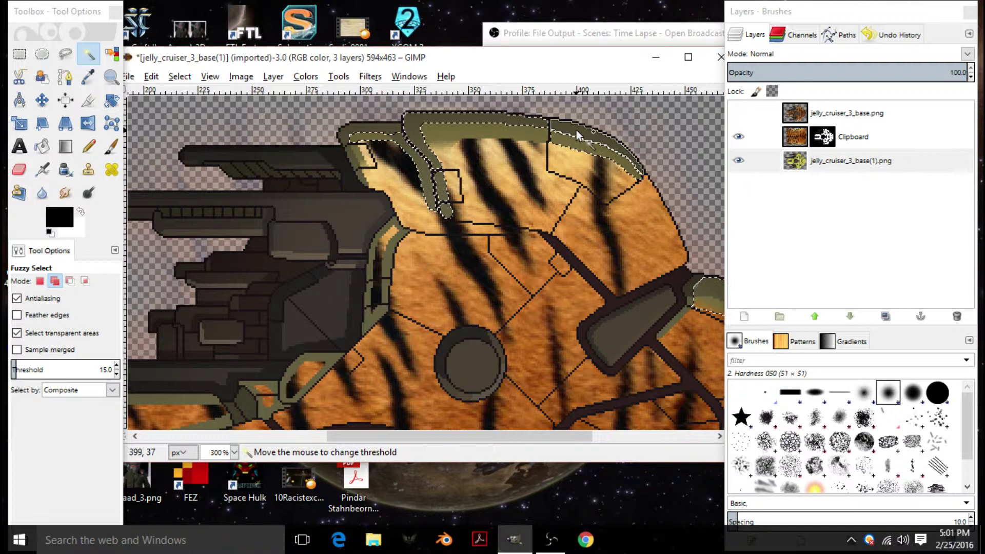
left_click(342, 138)
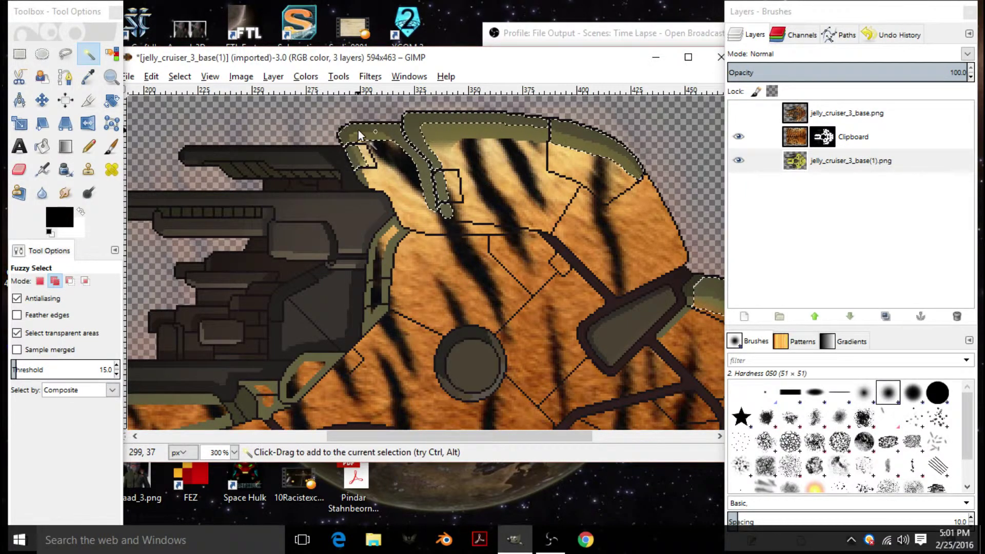
left_click(389, 239)
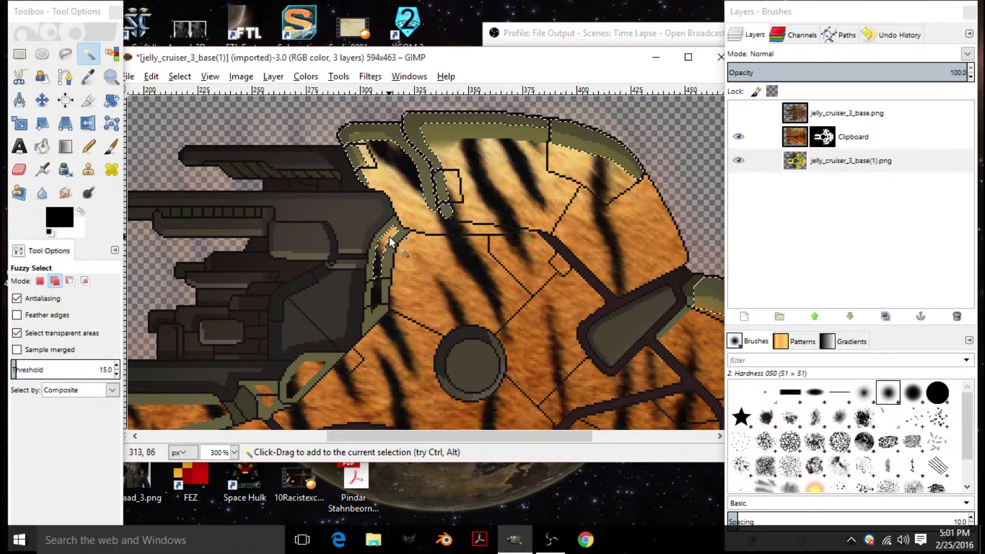
left_click(373, 310)
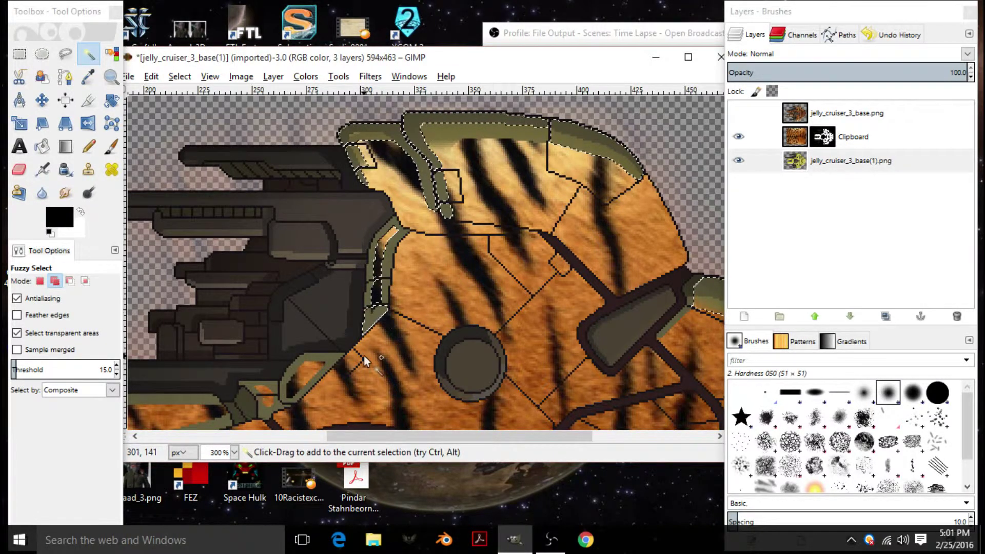
Step: Extend the fuzzy selection over the olive trim at the upper rear joint and along the upper rear arm
left_click_drag(364, 356, 565, 227)
left_click(525, 233)
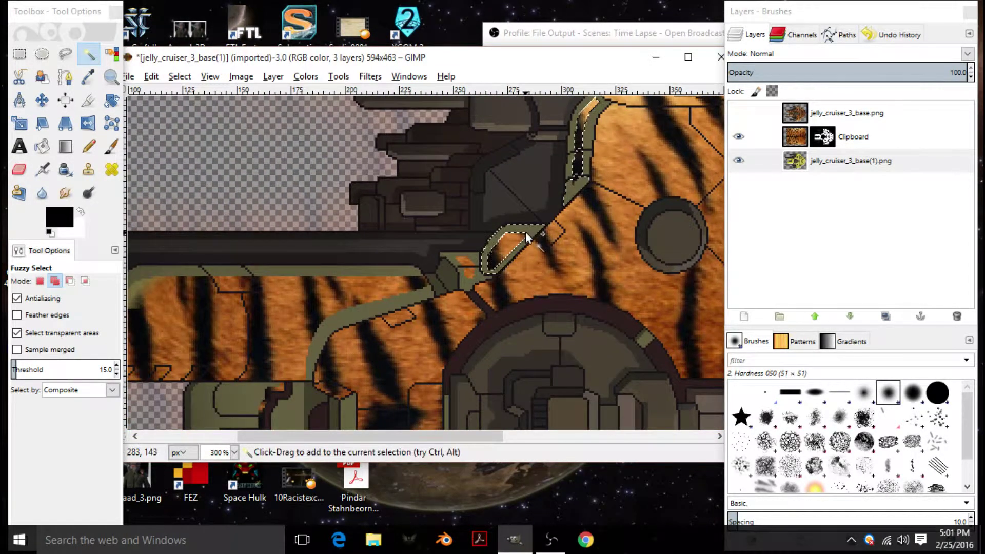
left_click(465, 269)
left_click_drag(455, 257, 370, 269)
left_click(295, 272)
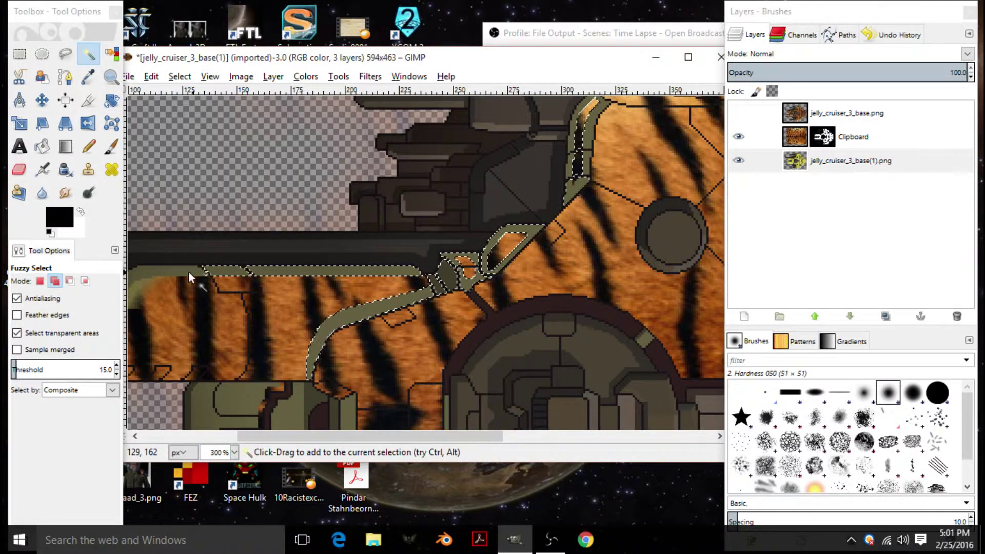
Step: Add the olive shading around the central rear block and the lower rear joint to the fuzzy selection
left_click_drag(273, 324, 333, 159)
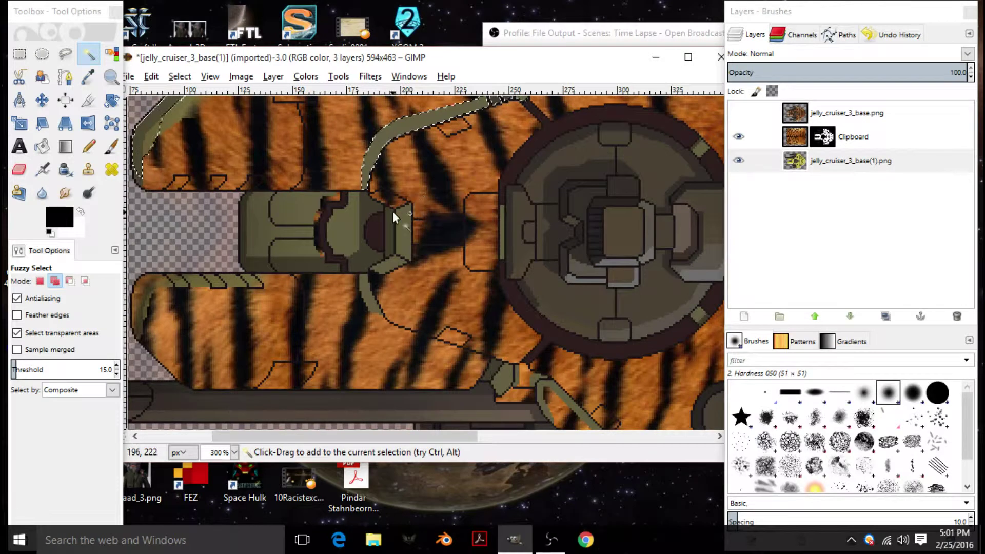
left_click(394, 213)
left_click(367, 297)
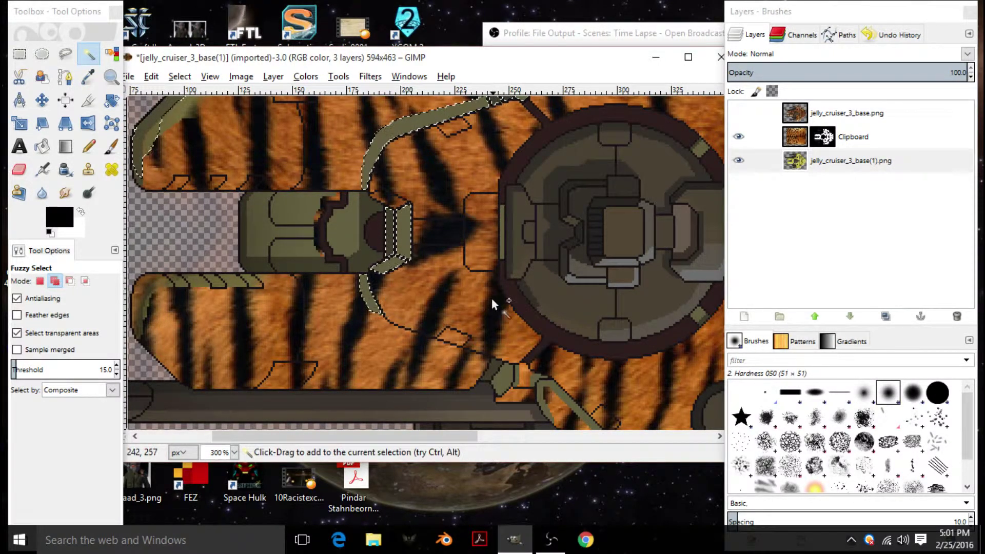
left_click_drag(498, 377, 500, 378)
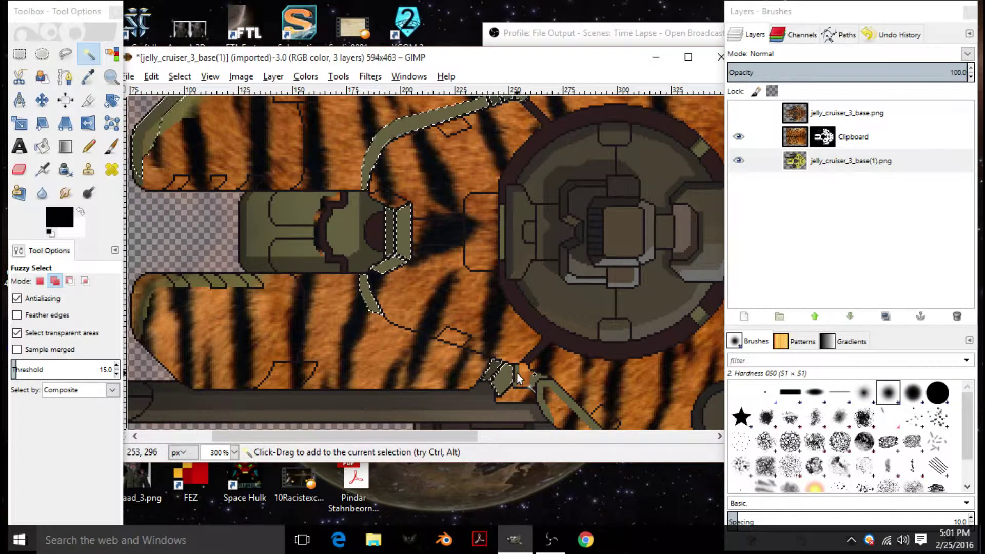
left_click(540, 377)
Step: Add the trim beside the lower engines and the shaded areas at the lower wing's rear to the fuzzy selection
left_click_drag(610, 409, 437, 180)
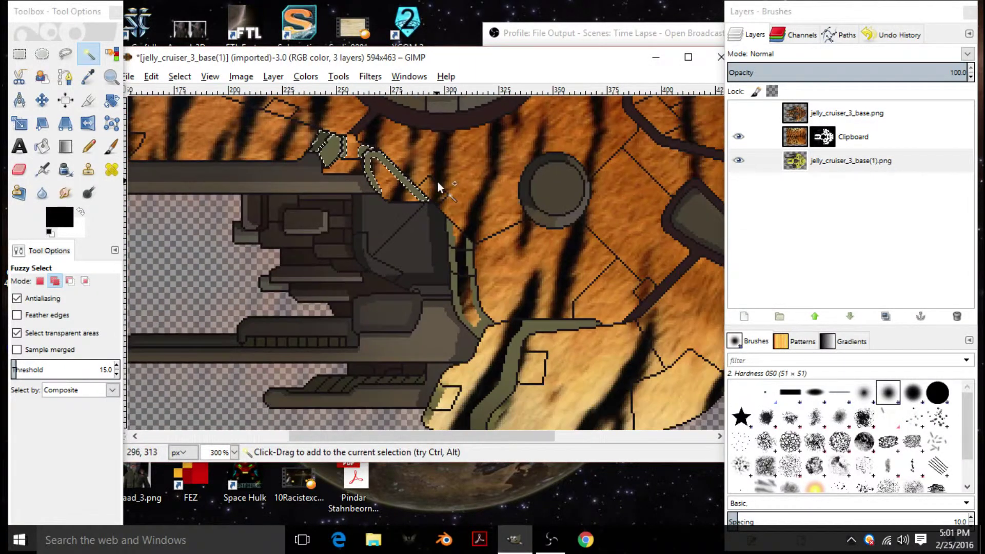
left_click_drag(452, 271, 468, 242)
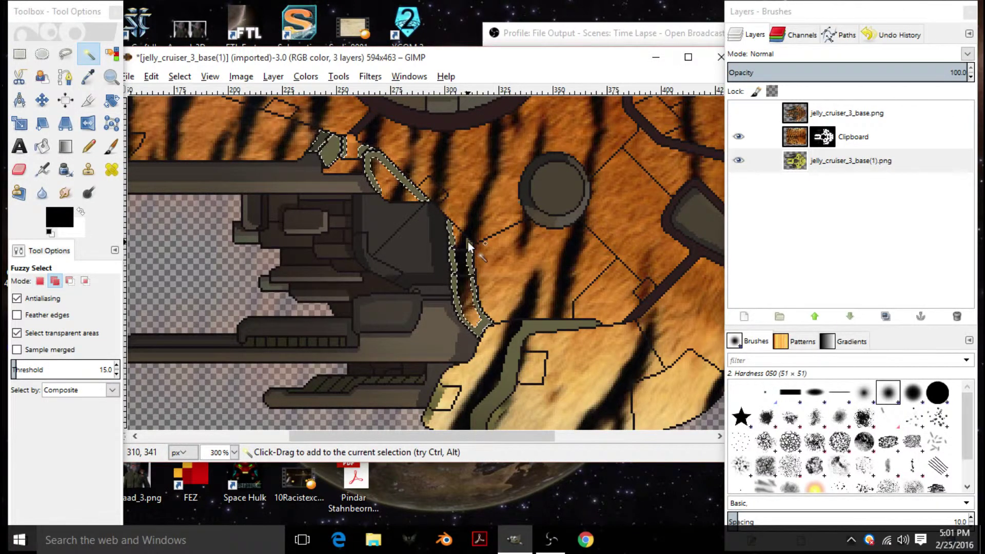
left_click(508, 365, "shift")
scroll(521, 306, "down", 3)
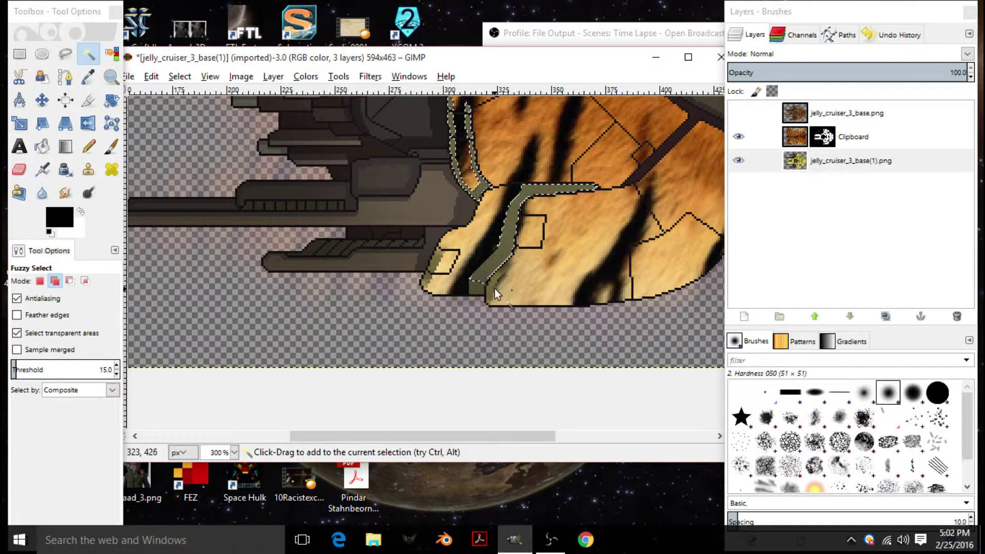
scroll(454, 272, "left", 1)
scroll(454, 272, "down", 1)
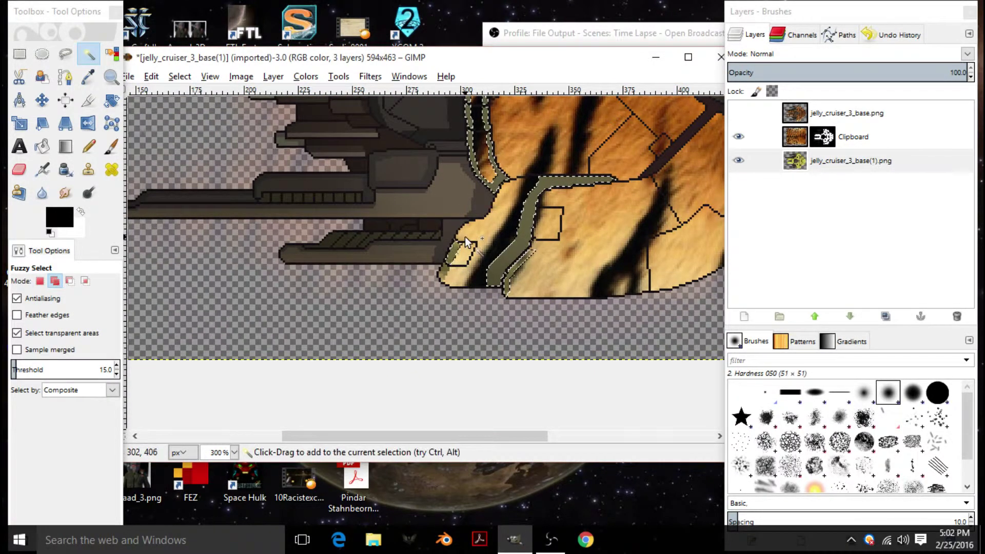
left_click(465, 236, "shift")
left_click_drag(444, 267, 448, 273)
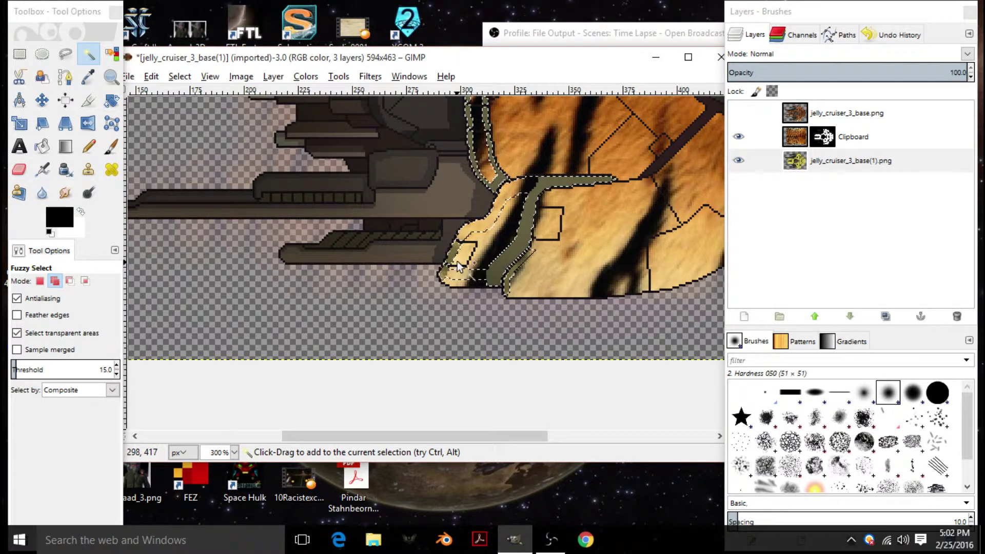
Step: Add the thin shading strips beside the lower dark vent and on the hull's lower front edge to the fuzzy selection
scroll(568, 225, "up", 3)
scroll(462, 257, "right", 6)
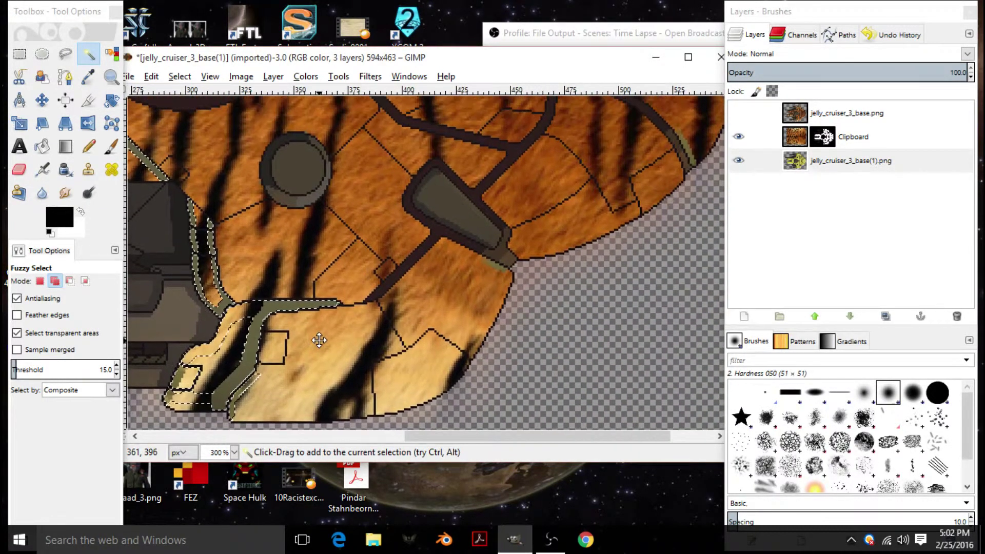
scroll(548, 259, "up", 3)
scroll(548, 260, "right", 4)
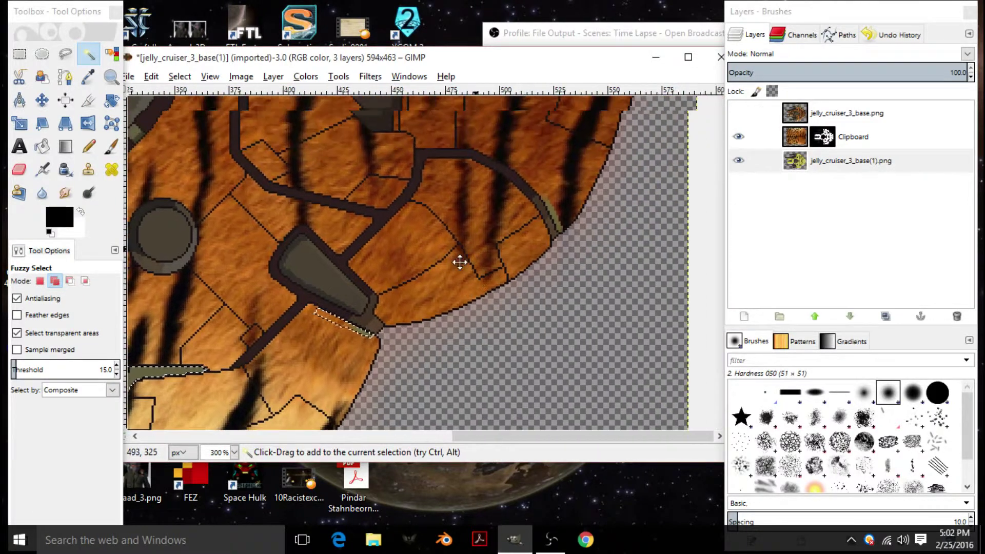
left_click_drag(516, 259, 516, 260)
scroll(428, 286, "up", 3)
scroll(400, 359, "left", 4)
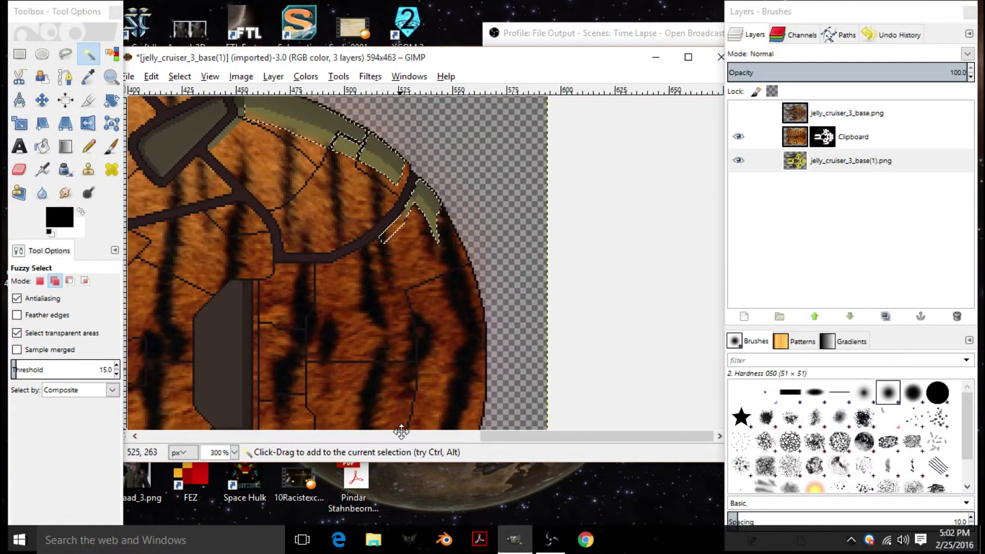
Step: Set the foreground colour to white and bucket-fill the selected shaded areas on the Clipboard layer's mask, undoing a misplaced fill on the base layer
scroll(497, 287, "left", 5)
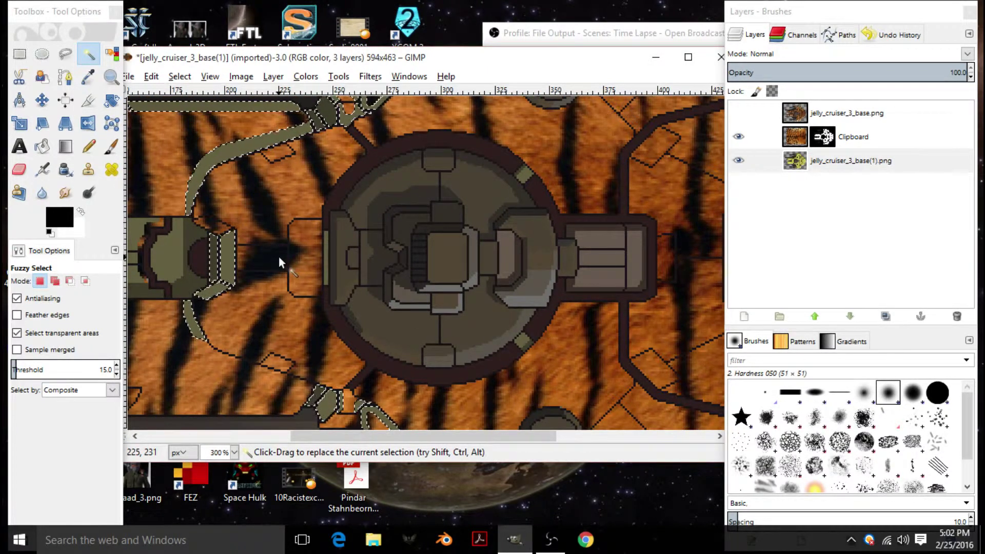
left_click(80, 212)
left_click(42, 146)
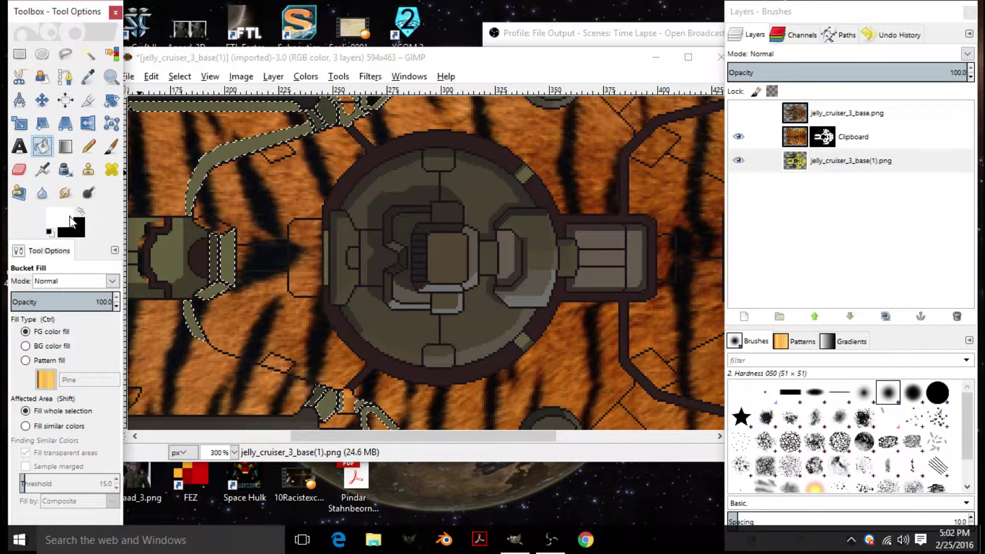
left_click(203, 166)
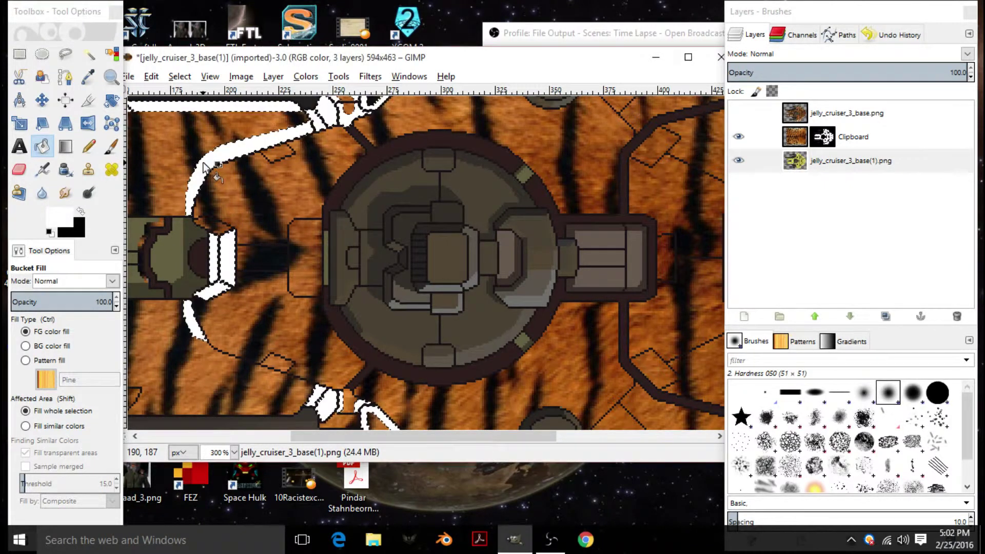
key("ctrl+z")
left_click(819, 146)
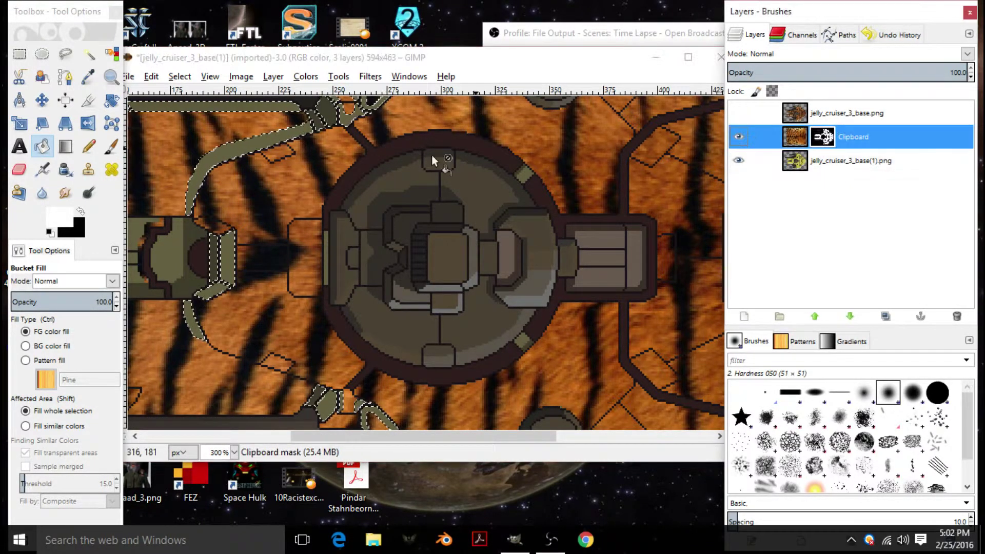
left_click(202, 163)
Step: Clear the selection and paint the mask white over the leftover olive patch on the upper rear arm with the Hardness 100 brush
scroll(574, 225, "left", 5)
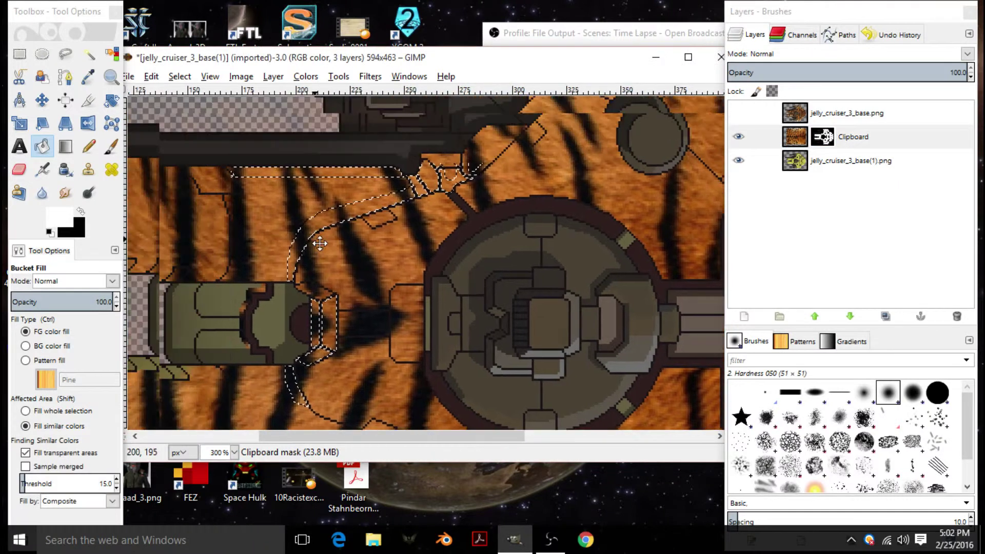
scroll(575, 226, "up", 2)
key("shift")
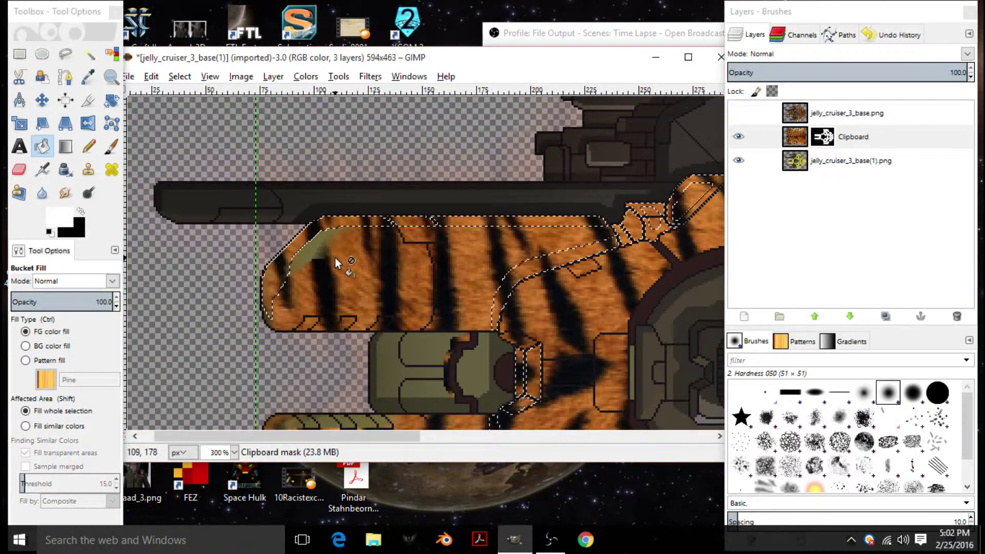
left_click(112, 146)
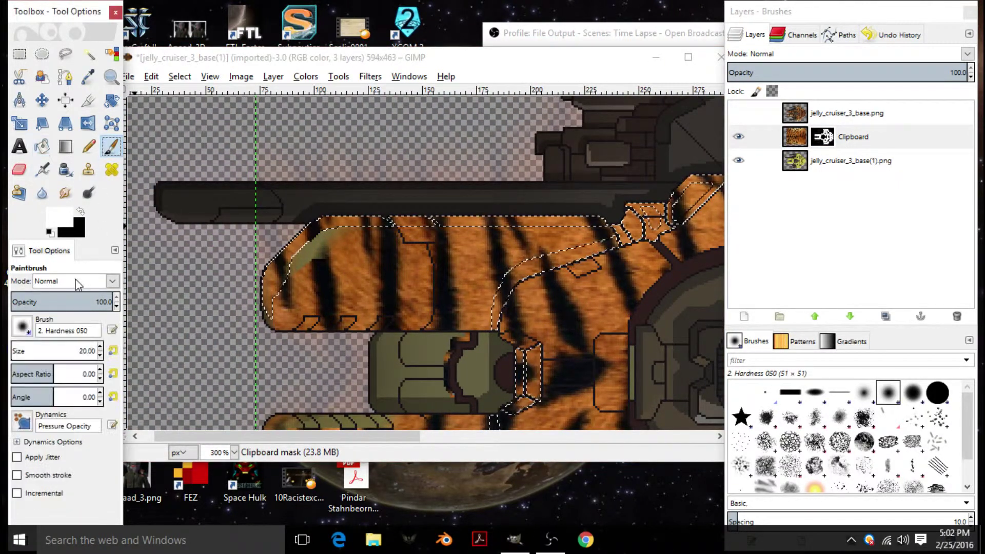
left_click(22, 326)
left_click(55, 370)
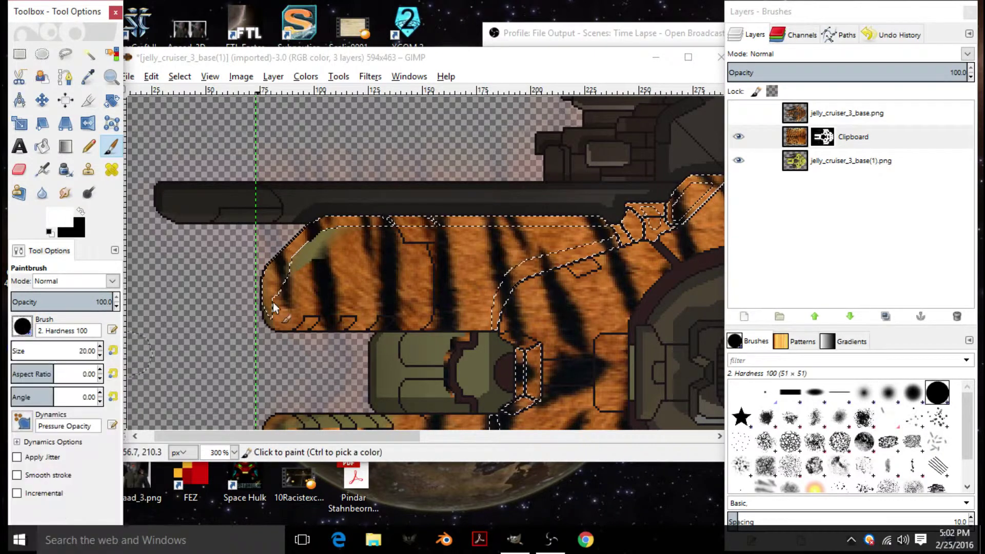
right_click(311, 276)
mouse_move(351, 317)
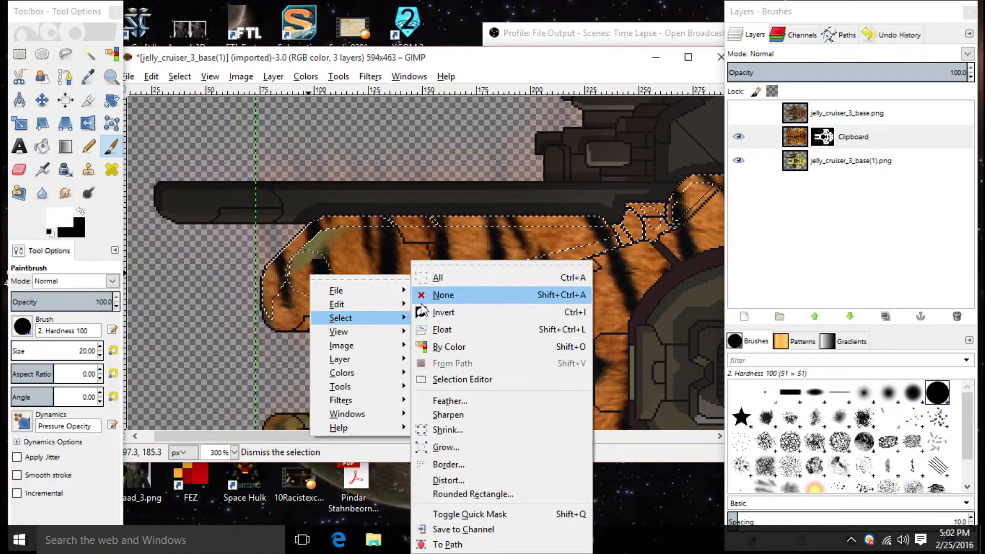
left_click(442, 295)
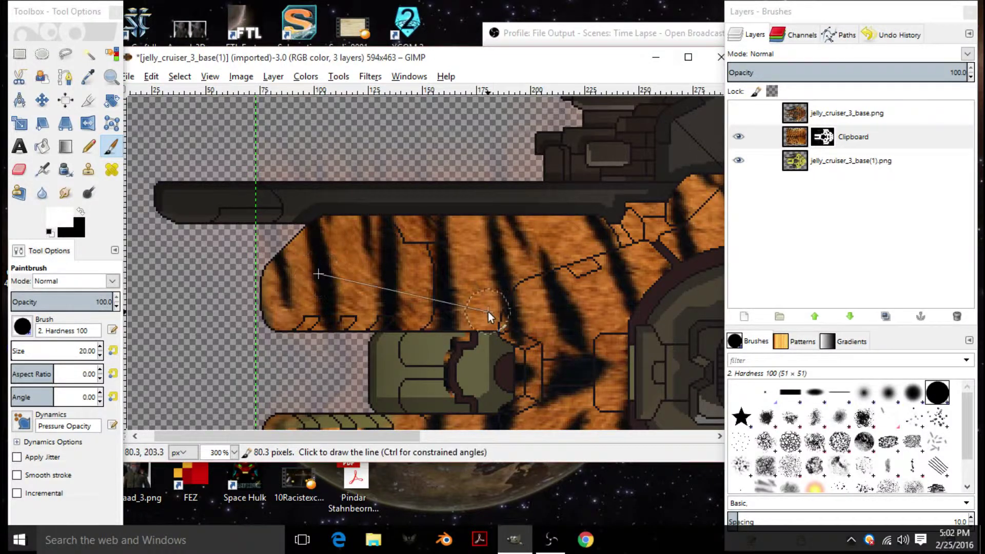
mouse_move(488, 311)
left_mouse_down()
mouse_move(154, 198)
mouse_move(433, 222)
mouse_move(81, 461)
left_mouse_up()
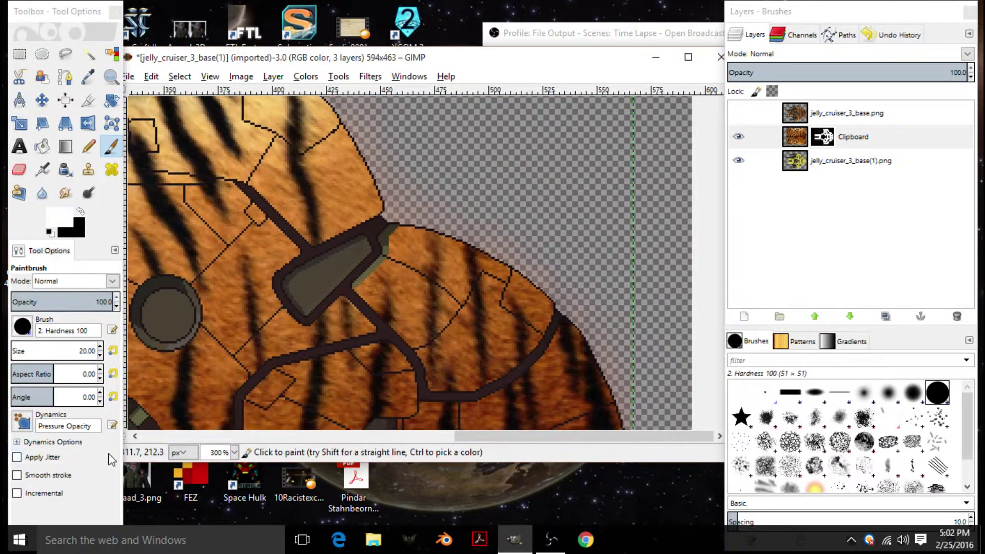
Step: Fuzzy-select the olive trim along the upper dark vent's edge on the jelly_cruiser_3_base(1).png layer
left_click(88, 54)
left_click(426, 200)
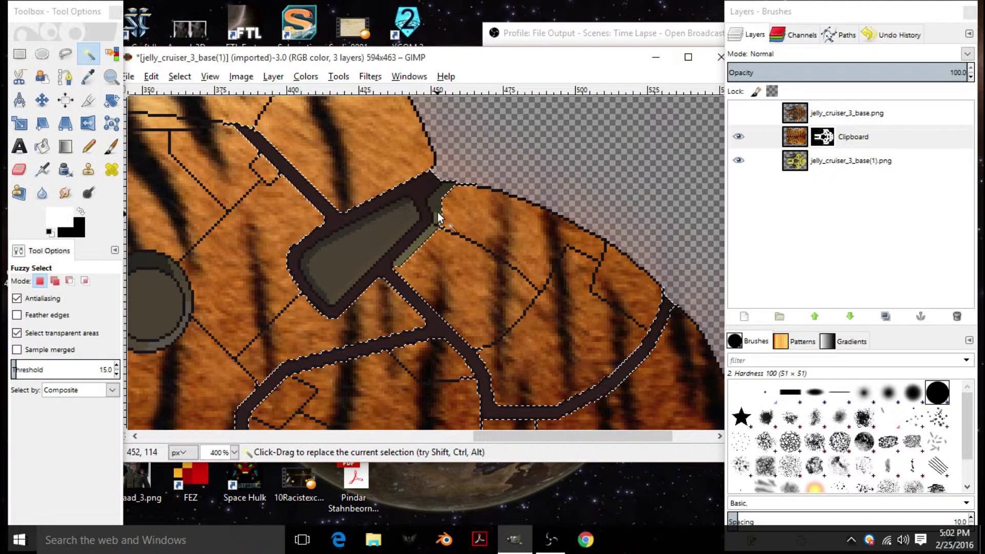
left_click(824, 142)
left_click(848, 160)
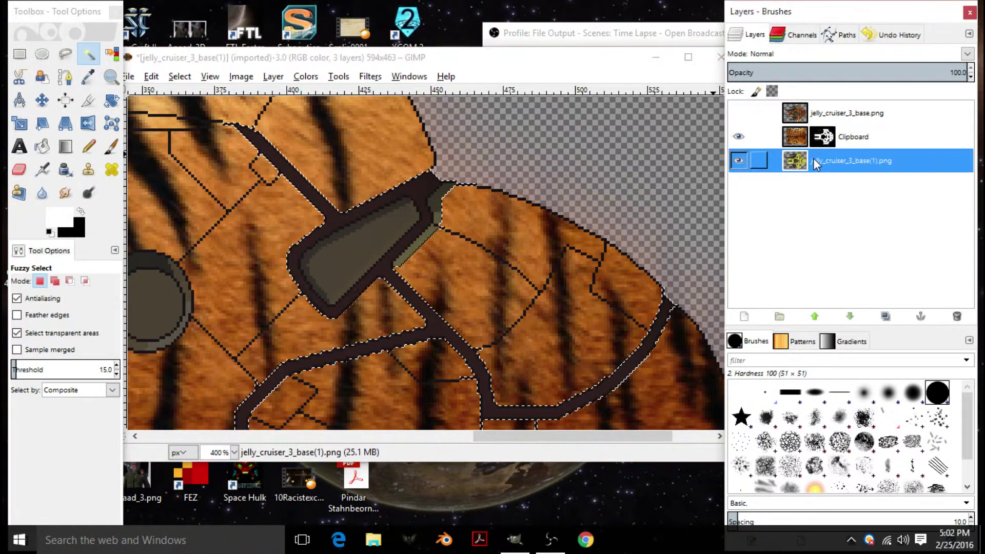
left_click(438, 207)
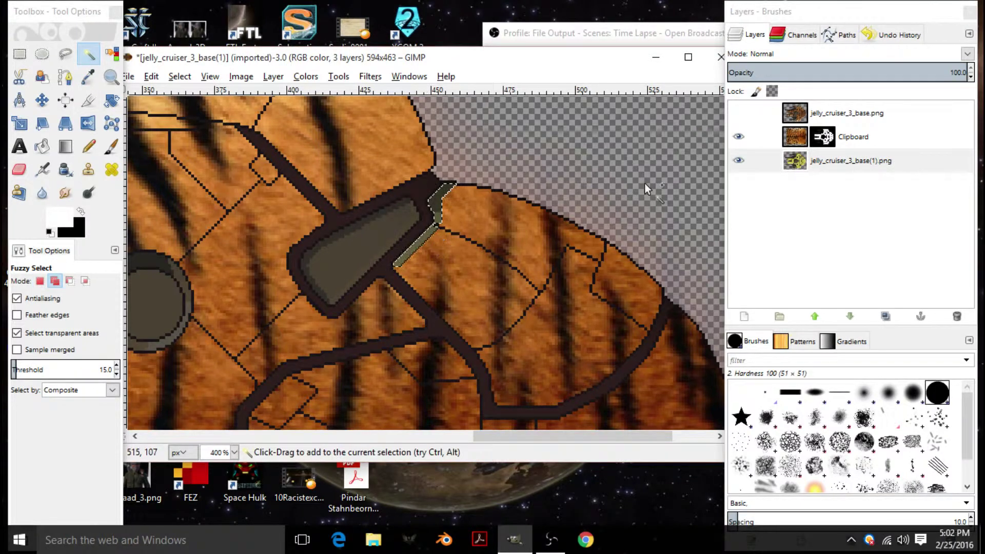
left_click(423, 238, "shift")
Step: Bucket-fill the selected vent trim with white on the Clipboard layer's mask
left_click(823, 137)
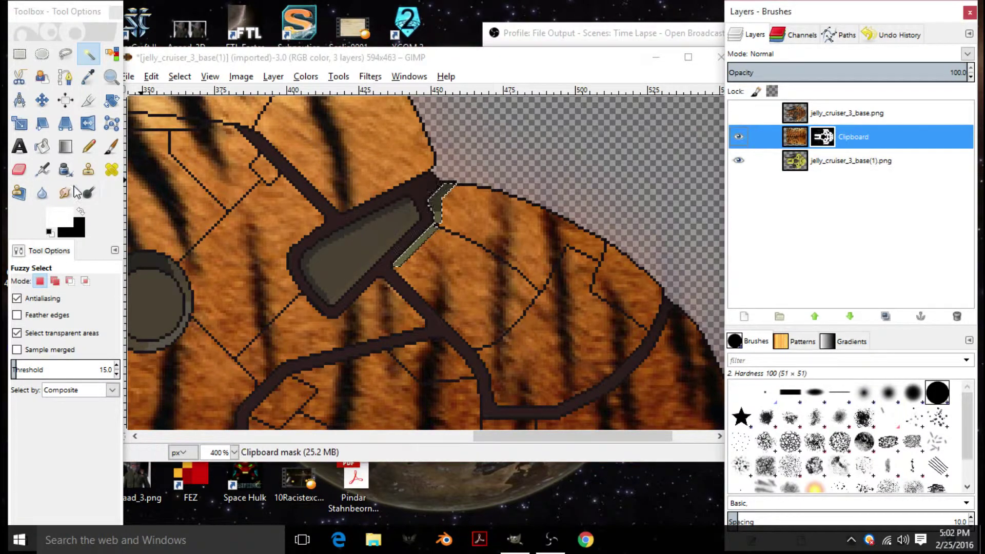
left_click(42, 146)
left_click(417, 238)
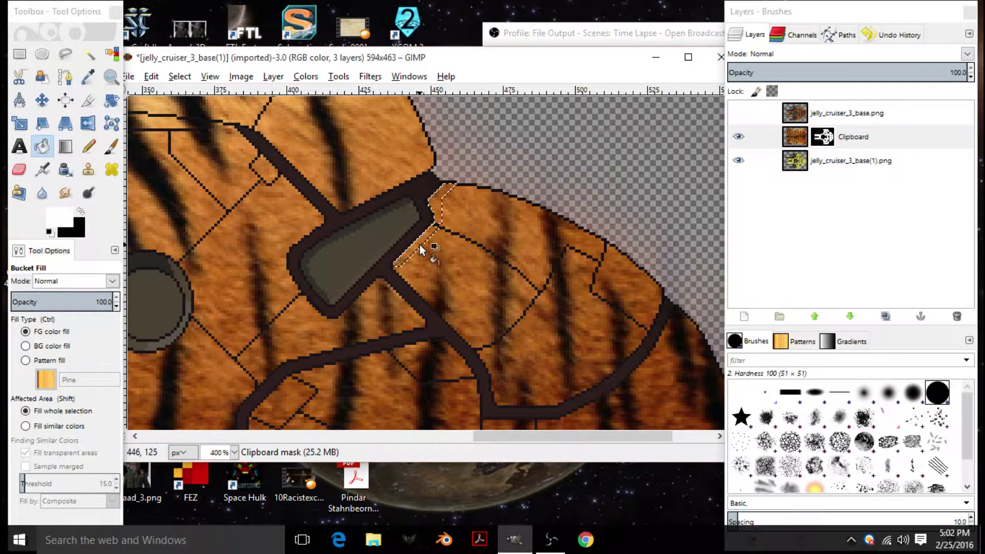
Step: Fuzzy-select the olive strips beside the upper engines and the olive patch on the upper wing on the jelly_cruiser_3_base(1).png layer
scroll(419, 245, "down", 3)
scroll(294, 261, "up", 1)
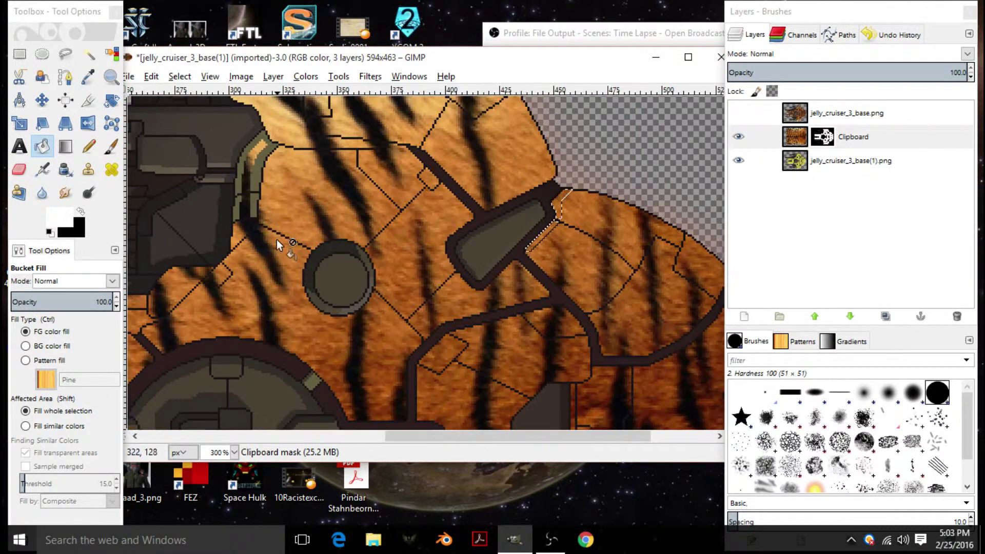
scroll(401, 301, "up", 1)
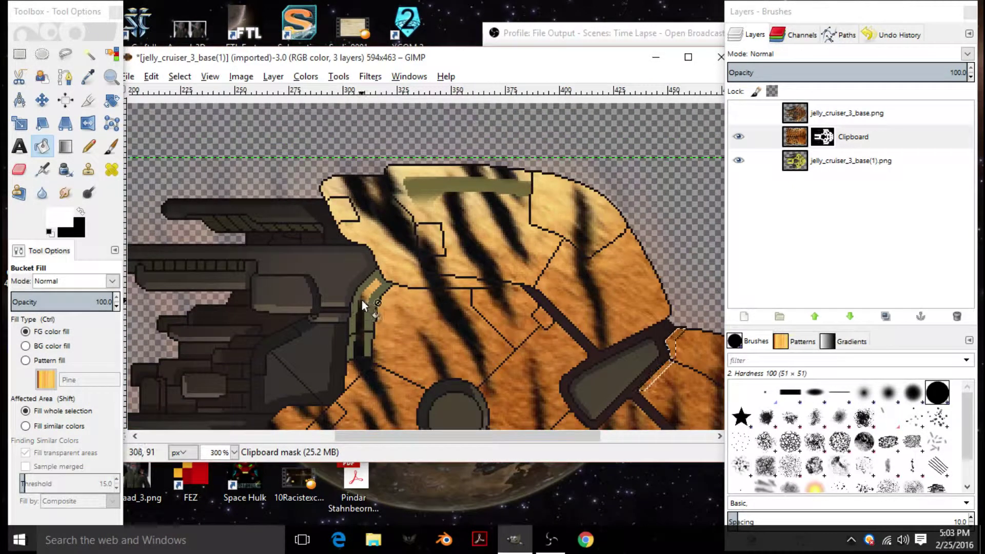
left_click(794, 168)
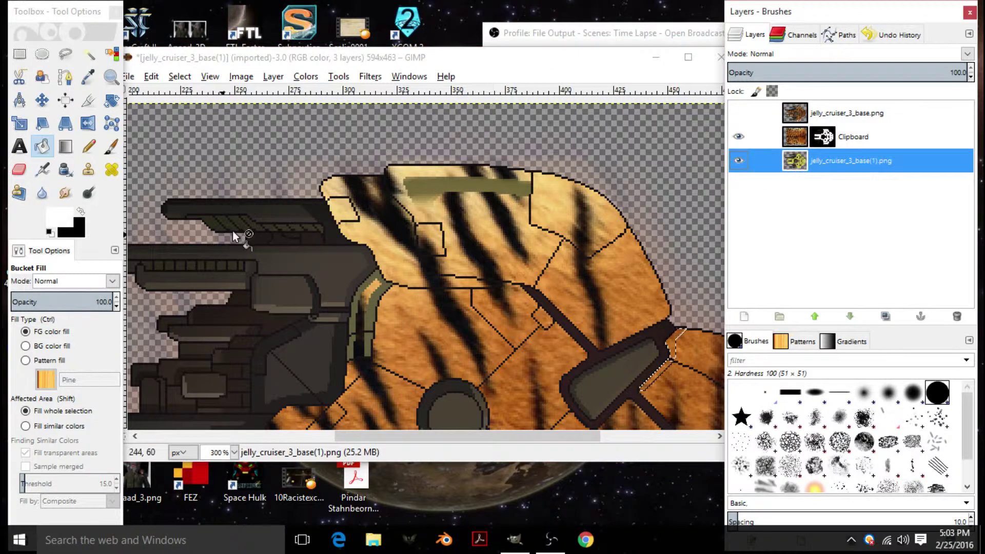
left_click(88, 54)
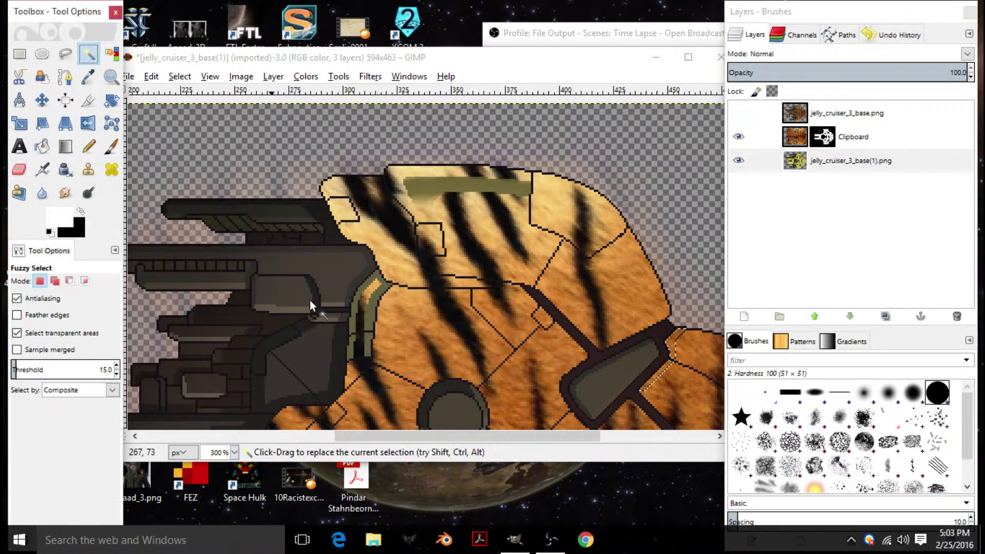
left_click(374, 315)
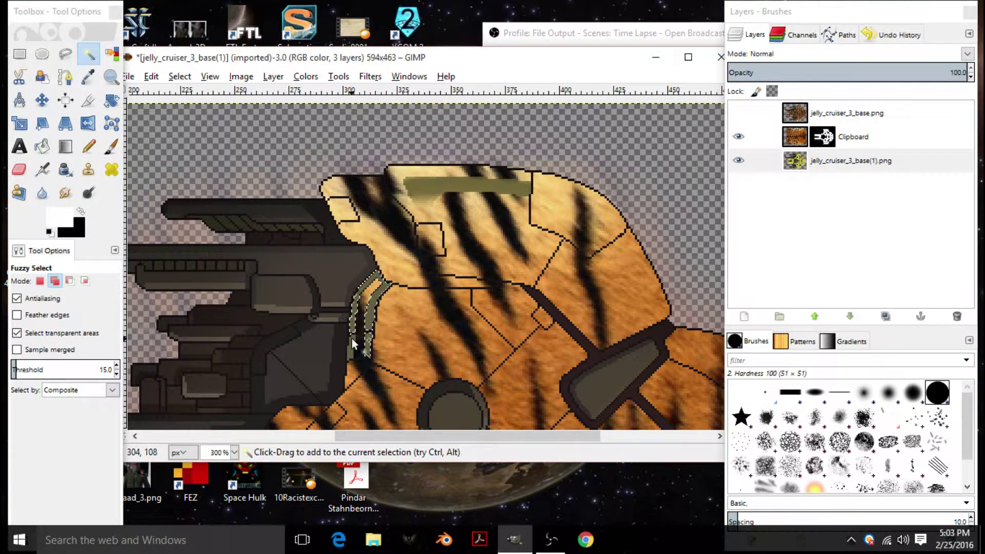
left_click(351, 337, "shift")
left_click_drag(420, 177, 460, 244)
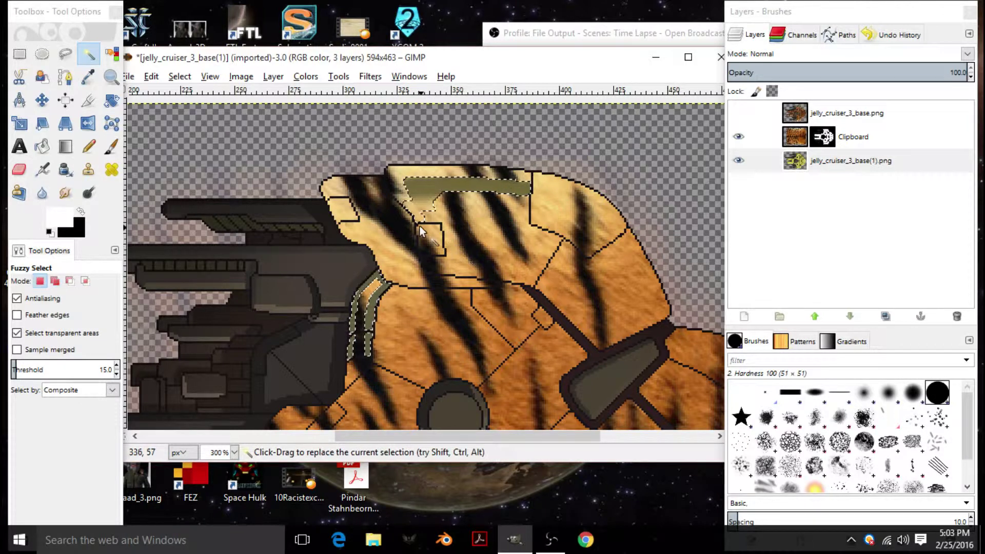
Step: Fill the selected engine strips and wing patch with white on the Clipboard mask, undoing a misplaced fill on the base layer
left_click(42, 146)
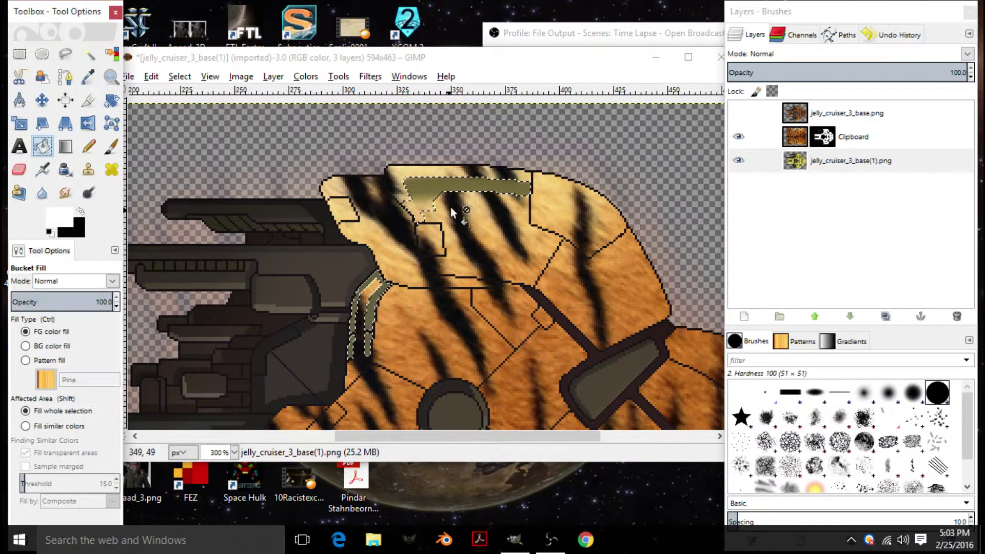
left_click(423, 184)
key("ctrl+z")
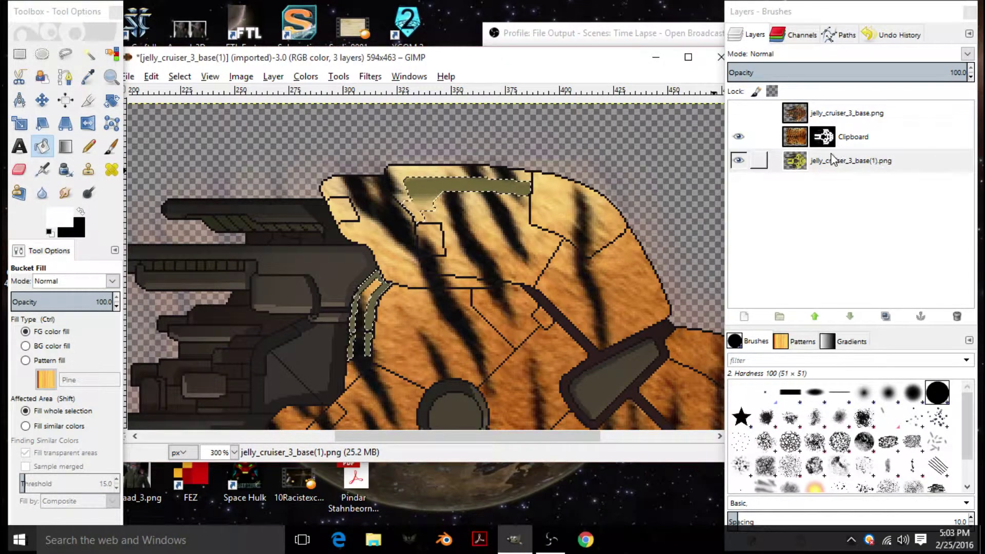
left_click(822, 136)
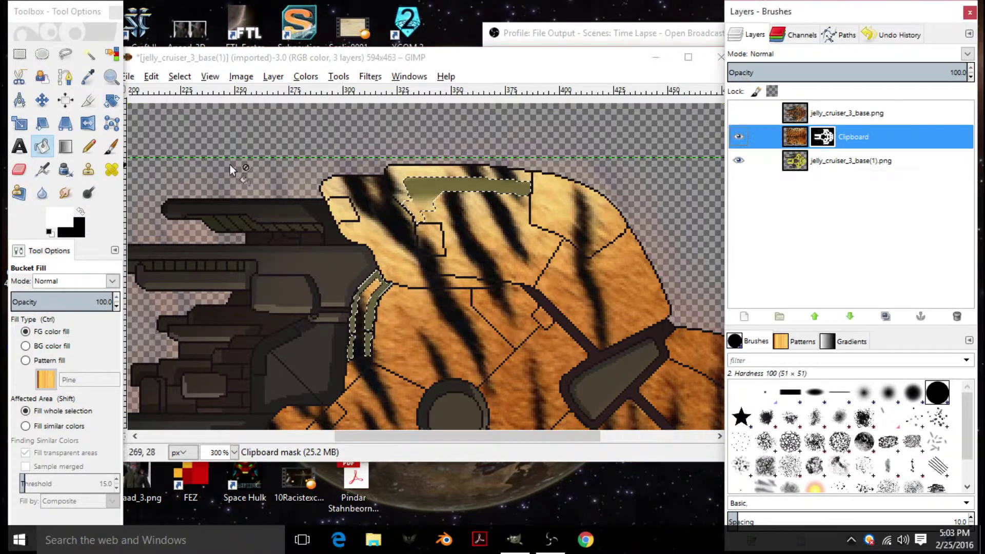
left_click(465, 183)
Step: Fuzzy-select the slanted olive panels along the lower rear arm's inner edge on the jelly_cruiser_3_base(1).png layer
key("shift")
scroll(510, 317, "down", 2, "ctrl")
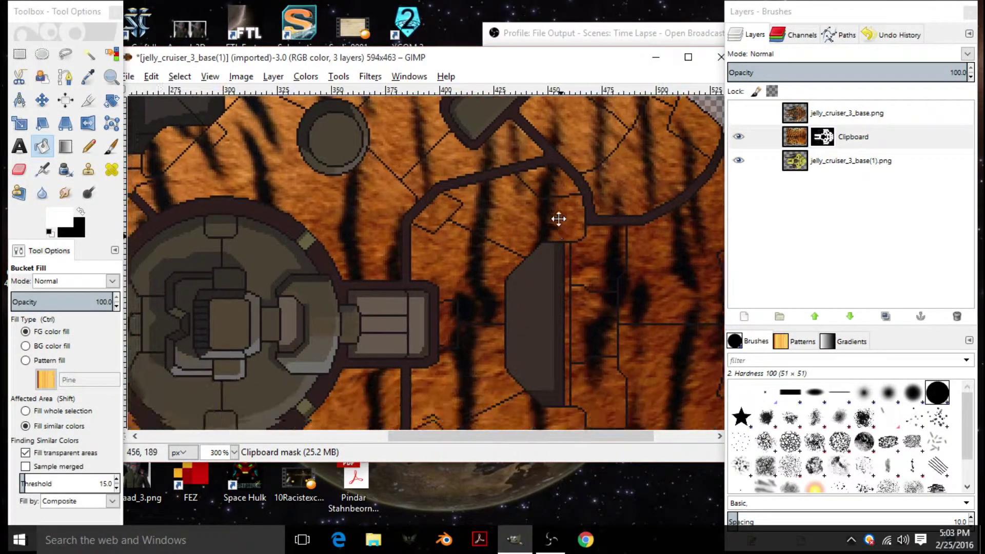
scroll(433, 197, "left", 5)
scroll(432, 197, "down", 3)
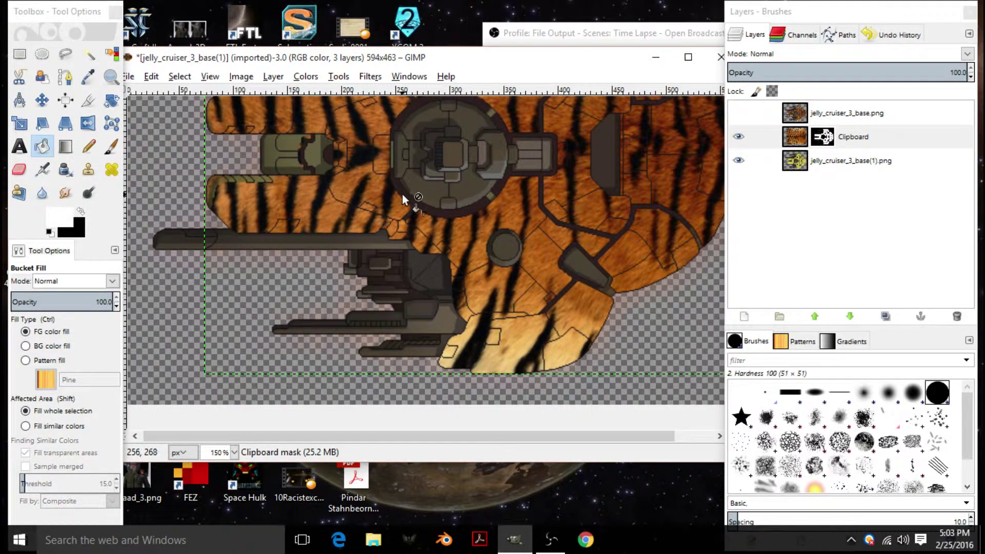
scroll(333, 185, "up", 1, "ctrl")
scroll(438, 252, "up", 4, "ctrl")
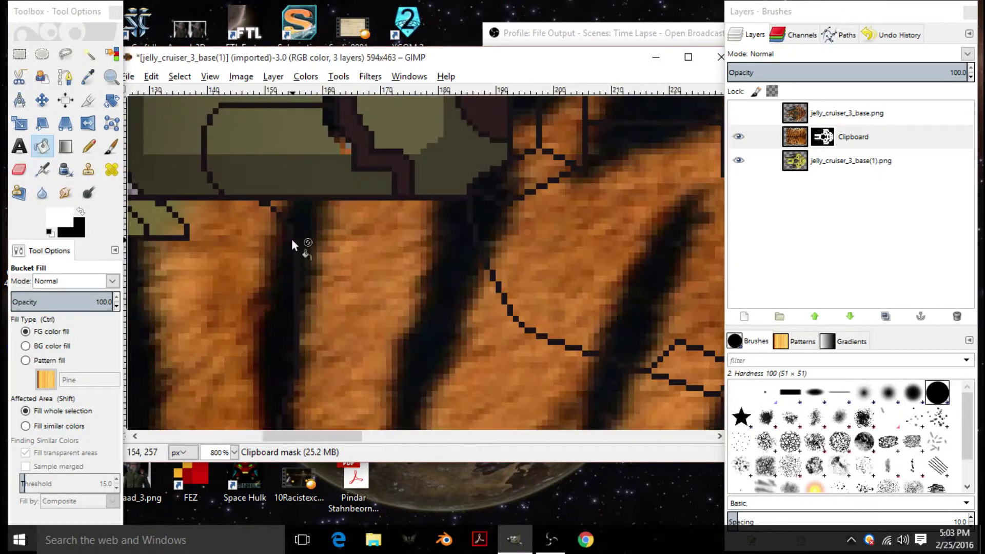
left_click(789, 165)
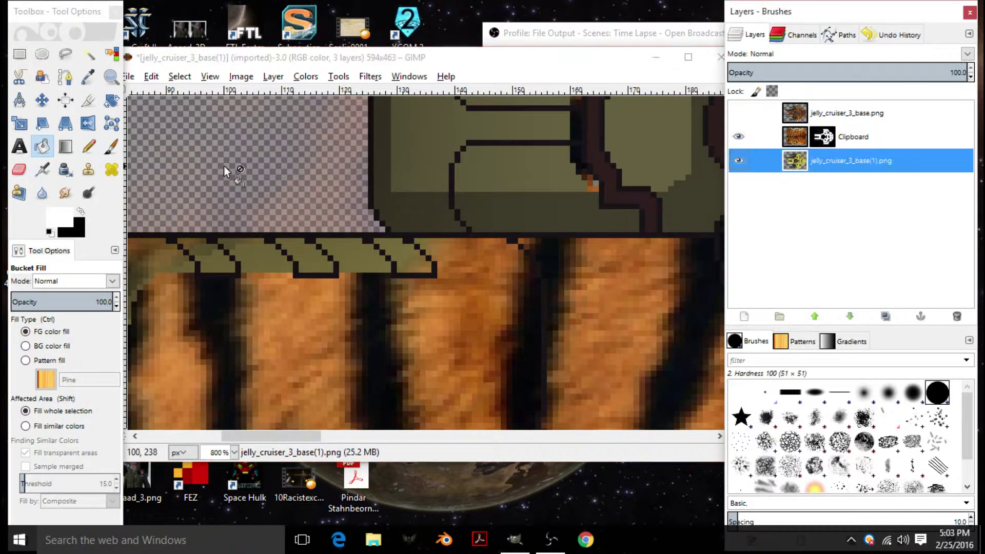
left_click(88, 54)
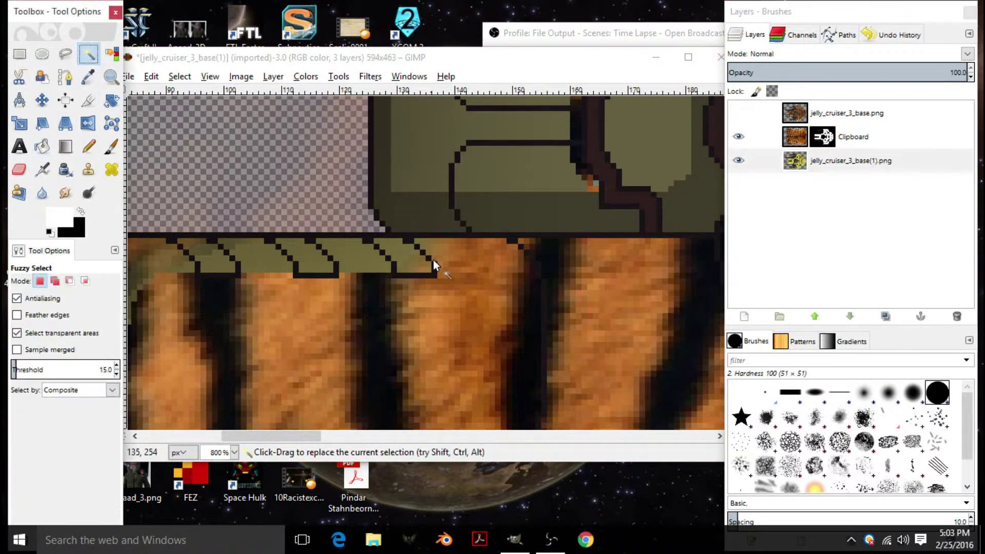
left_click(358, 255)
left_click(404, 254, "ctrl")
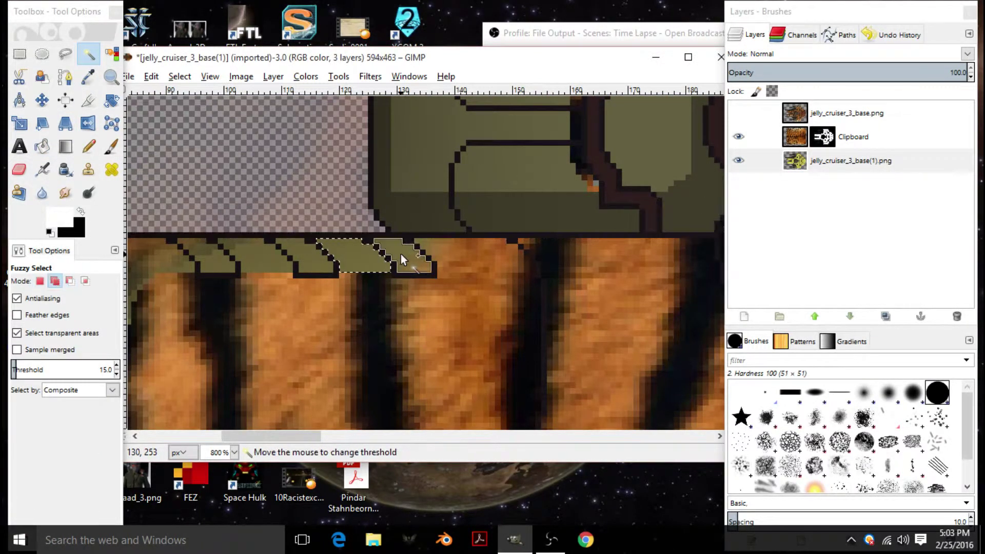
left_click(297, 256, "shift")
left_click(257, 261, "shift")
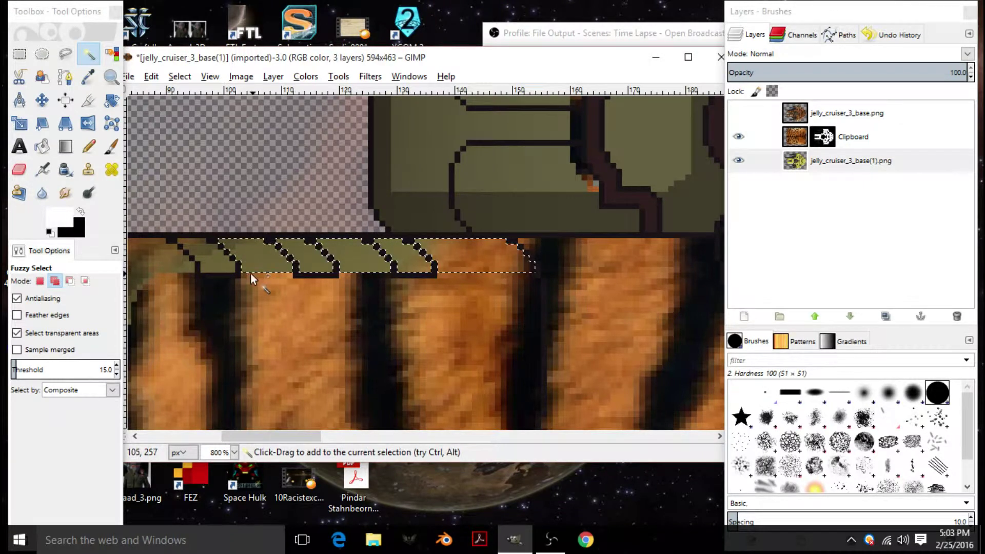
Step: Add the remaining panels and the shaded tip of the lower rear arm to the fuzzy selection
left_click(219, 263, "shift")
left_click(175, 268, "shift")
left_click_drag(166, 277, 362, 226)
left_click_drag(376, 275, 516, 284)
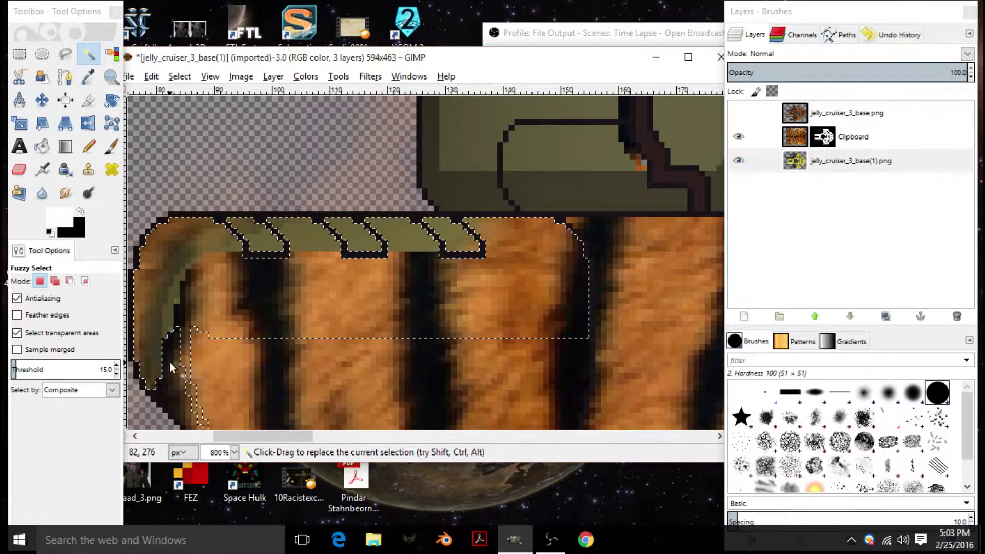
left_click(184, 362, "shift")
left_click_drag(185, 362, 295, 212)
Step: Fill the selected olive panels and shaded tip of the lower rear arm with white on the Clipboard mask, and clear the selection
scroll(295, 212, "down", 5)
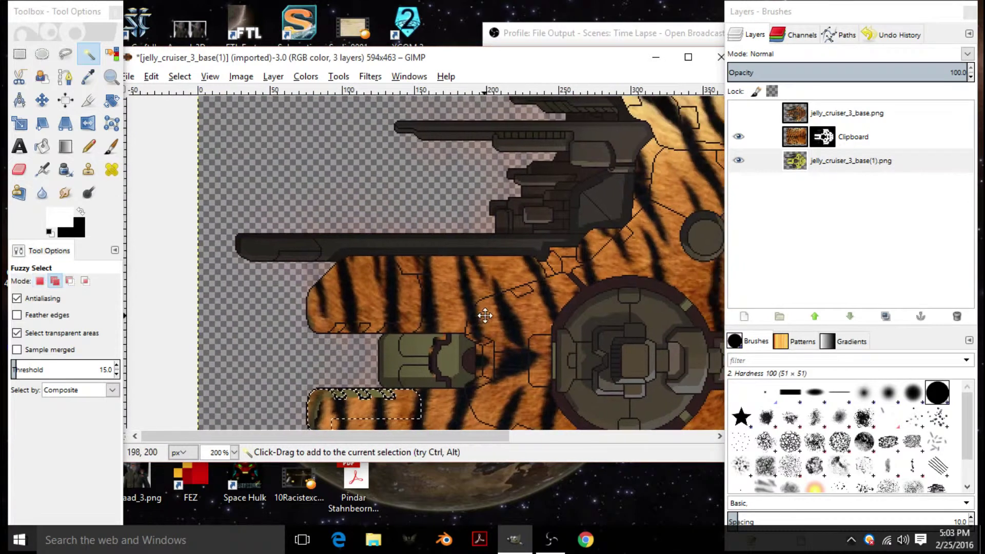
left_click_drag(485, 316, 157, 110)
left_click_drag(289, 240, 519, 365)
left_click(903, 136)
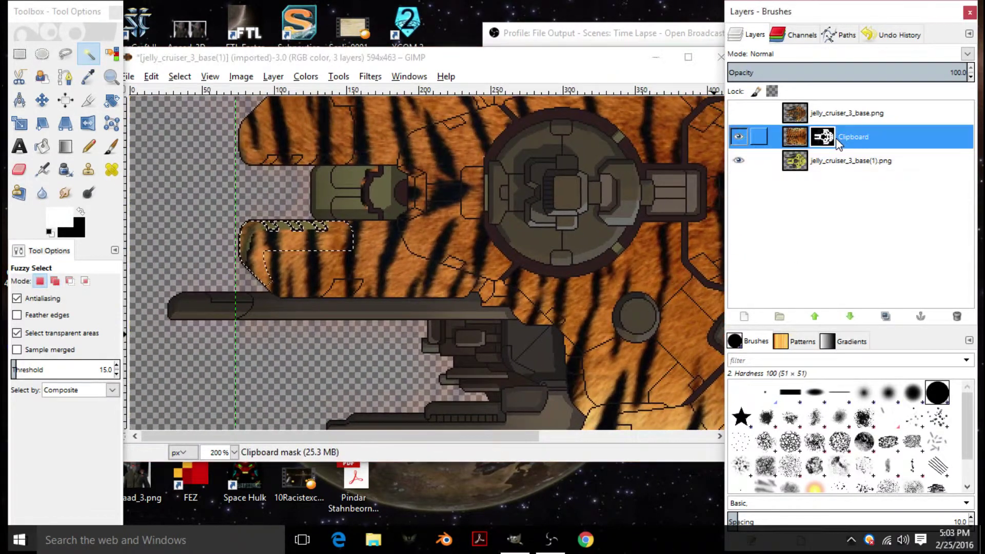
left_click(42, 146)
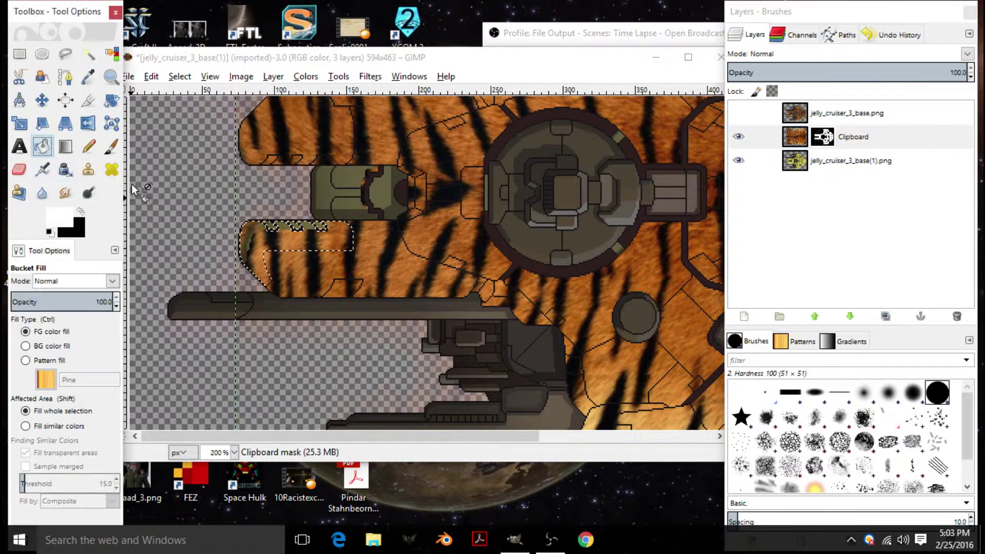
left_click(253, 232)
left_click_drag(493, 224, 428, 252)
right_click(382, 218)
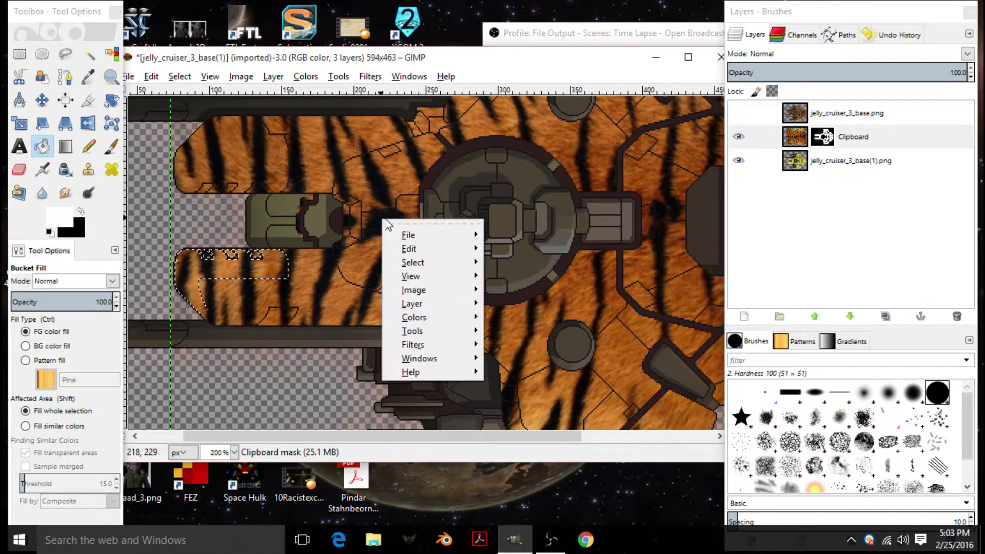
mouse_move(416, 264)
left_click(515, 285)
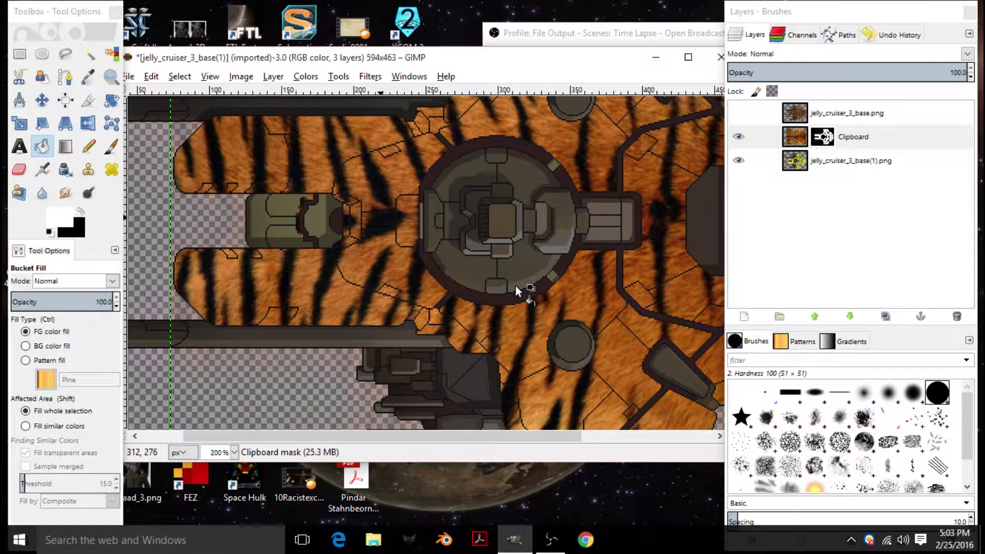
Step: Fuzzy-select the tiger-striped slivers and adjoining olive panels of the central rear engine on the jelly_cruiser_3_base(1).png layer
key("shift")
scroll(306, 213, "up", 4)
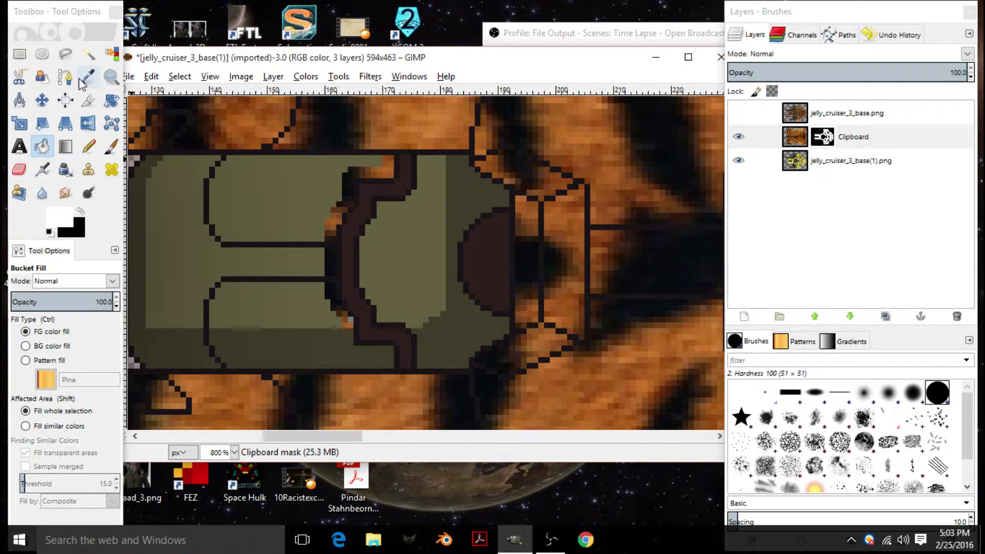
left_click(88, 54)
left_click(799, 162)
left_click(386, 165)
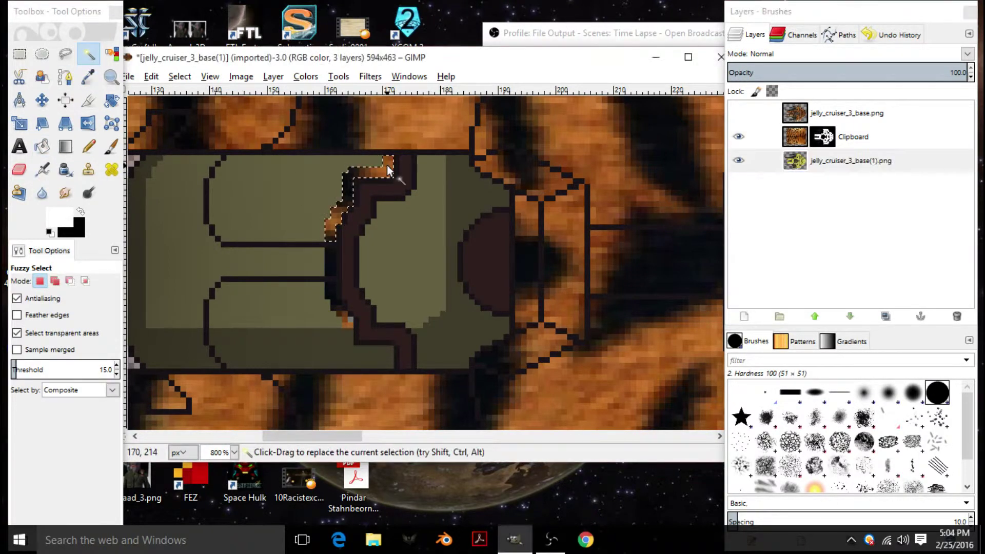
left_click(337, 226, "shift")
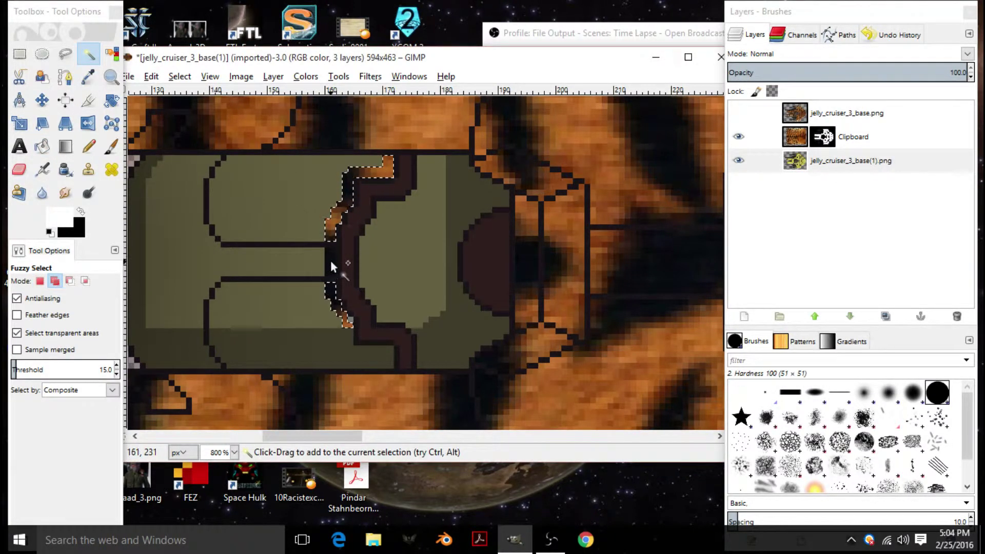
left_click(321, 255)
left_click(328, 314)
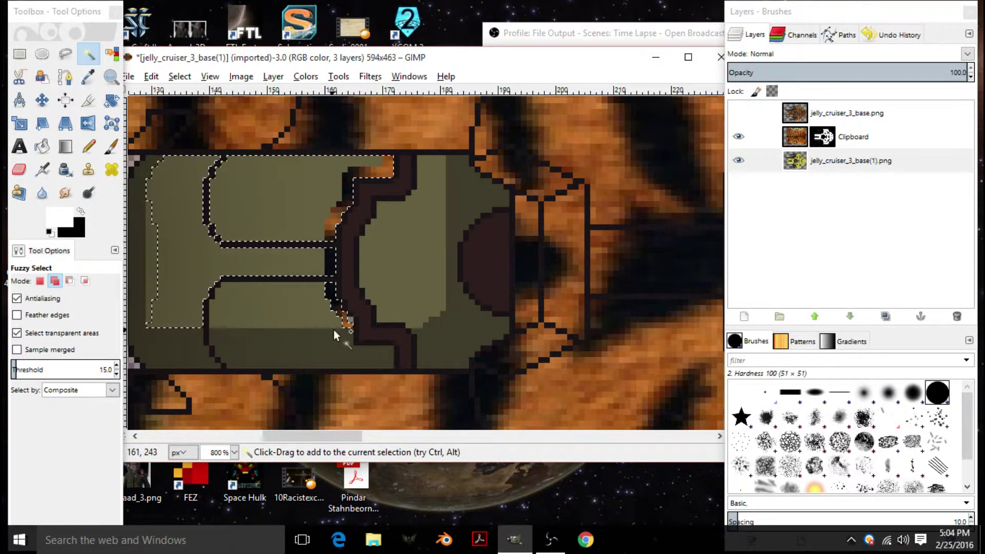
left_click(341, 343, "shift")
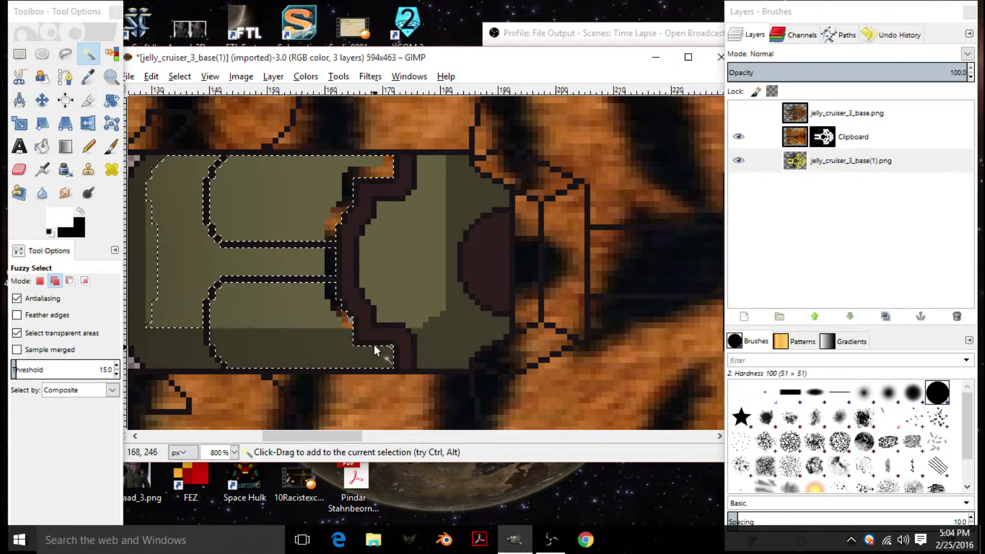
Step: Fill the selected rear engine areas with black on the Clipboard mask, and clear the selection
left_click(81, 211)
left_click(823, 137)
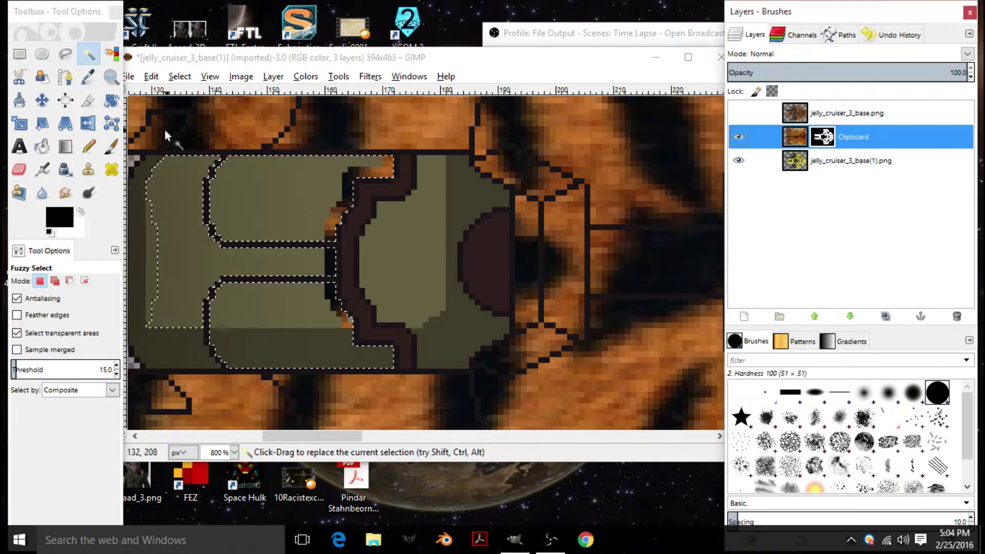
left_click(42, 146)
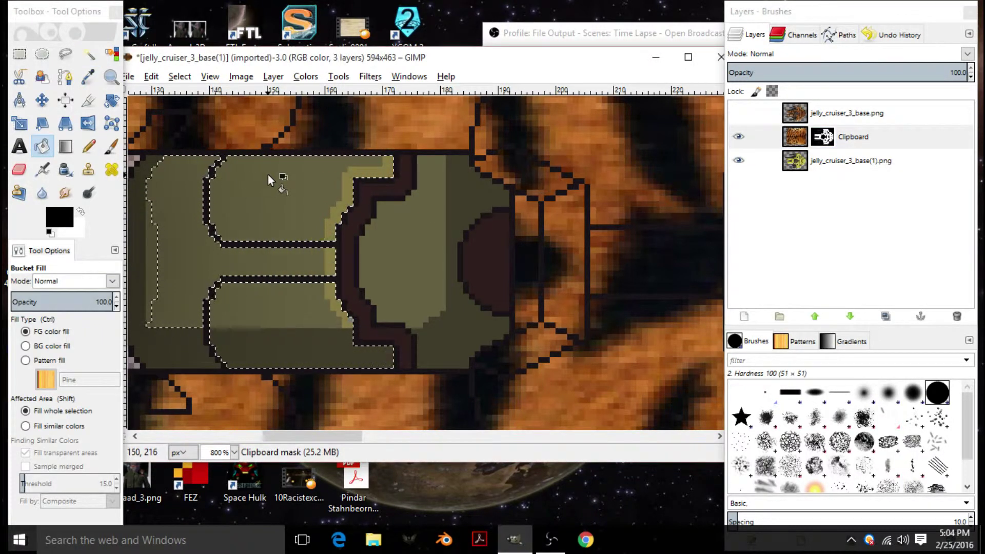
right_click(268, 196)
mouse_move(308, 238)
left_click(401, 264)
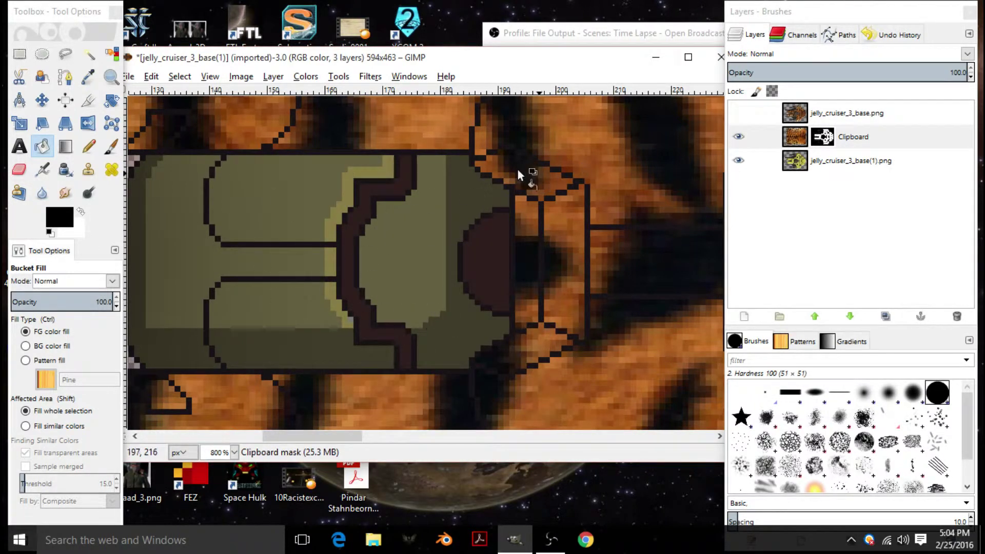
Step: Examine the textured hull for leftover areas, briefly showing the jelly_cruiser_3_base.png layer for comparison
scroll(589, 169, "down", 4)
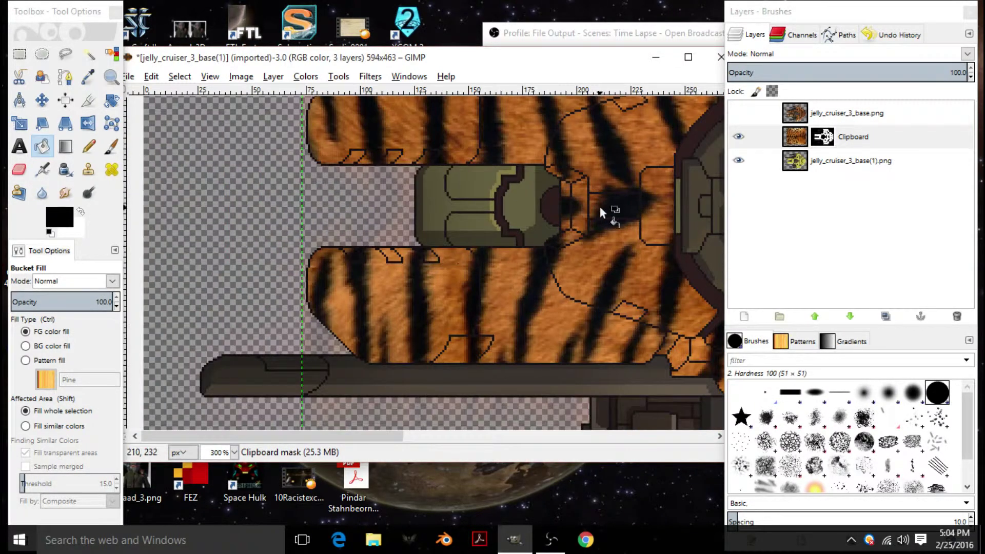
scroll(599, 206, "right", 3)
scroll(652, 196, "right", 3)
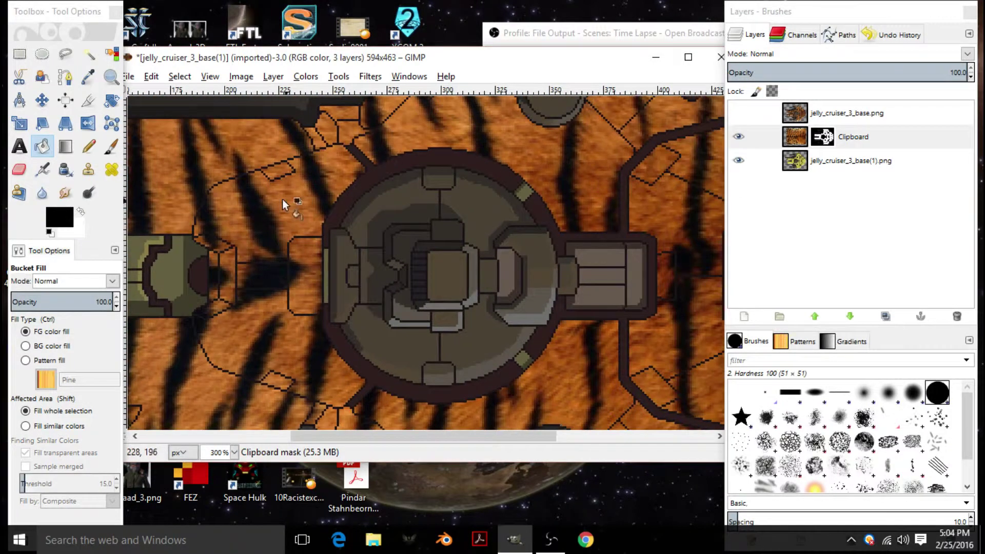
scroll(396, 208, "left", 3)
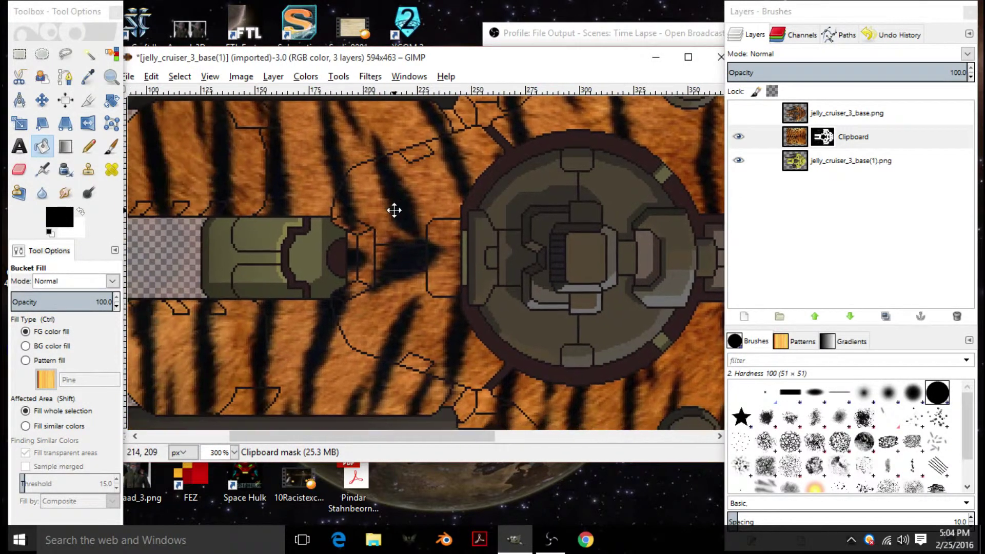
scroll(392, 210, "down", 3)
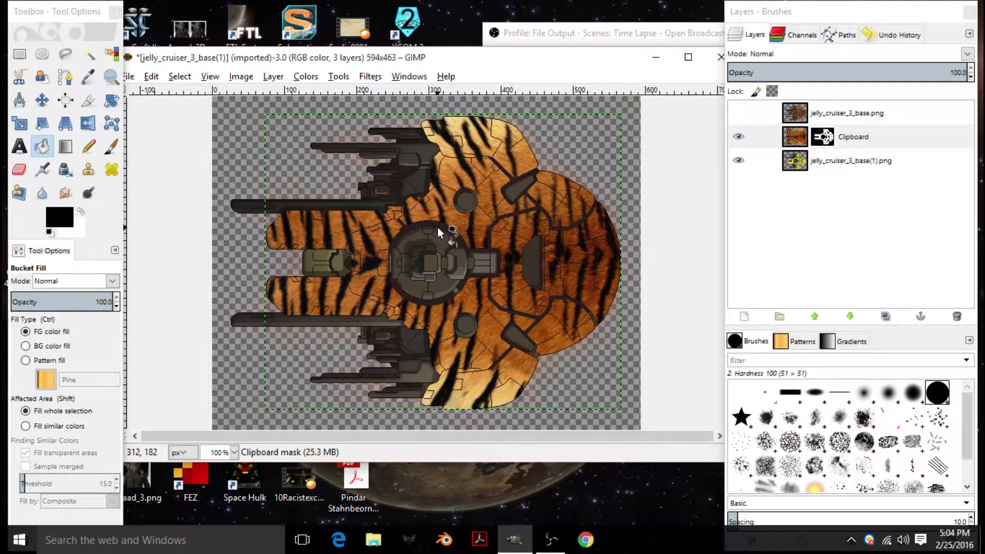
scroll(438, 226, "up", 1, "ctrl")
scroll(468, 255, "down", 3)
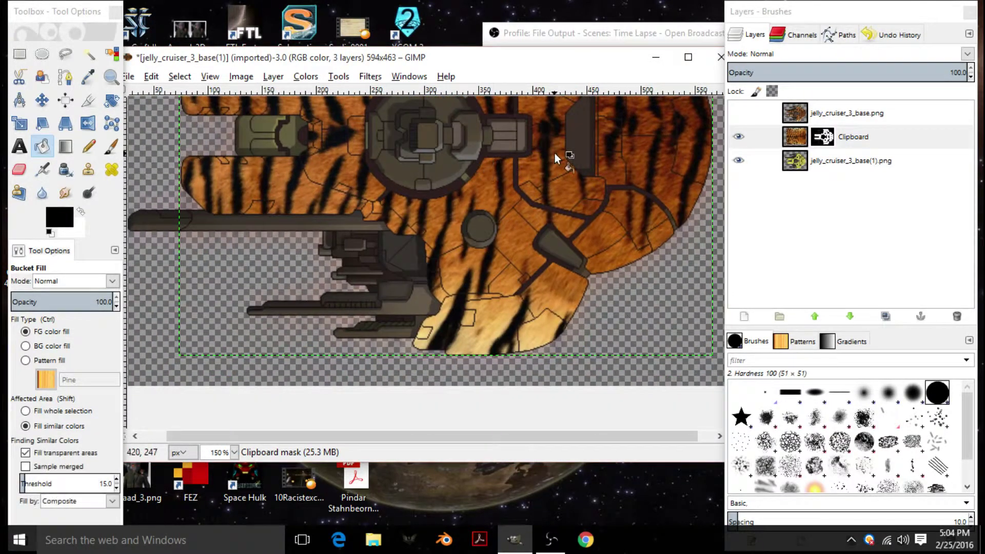
scroll(555, 153, "up", 1)
scroll(657, 166, "right", 1)
left_click(738, 113)
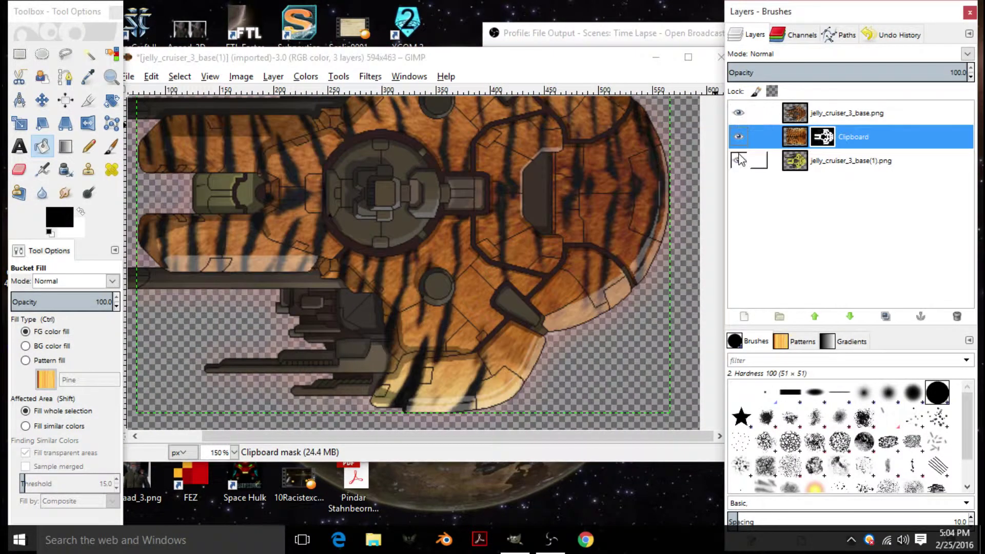
left_click(740, 113)
Step: Hide the jelly_cruiser_3_base(1).png layer and examine the masked tiger texture alone along its edges and seams
left_click(738, 161)
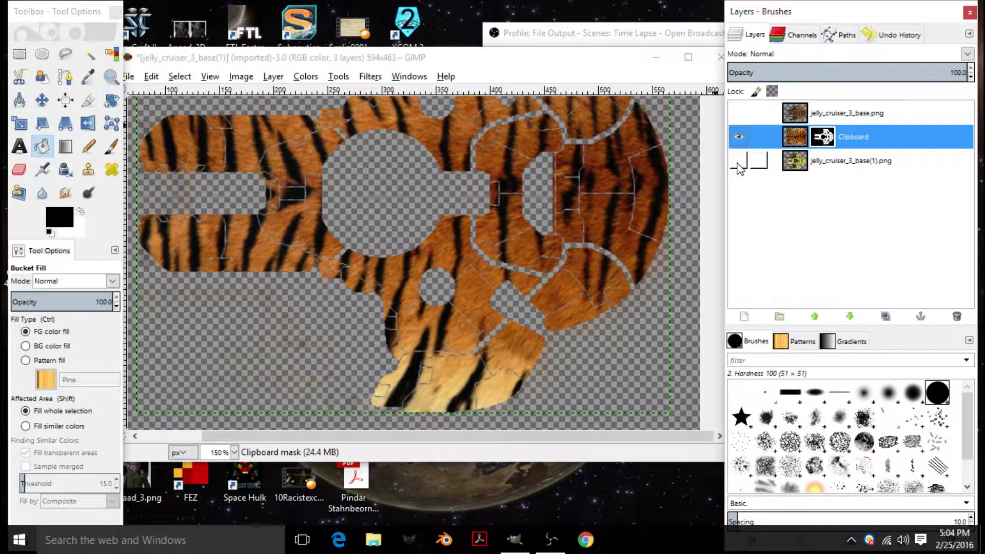
left_click_drag(503, 211, 411, 177)
scroll(470, 239, "up", 2)
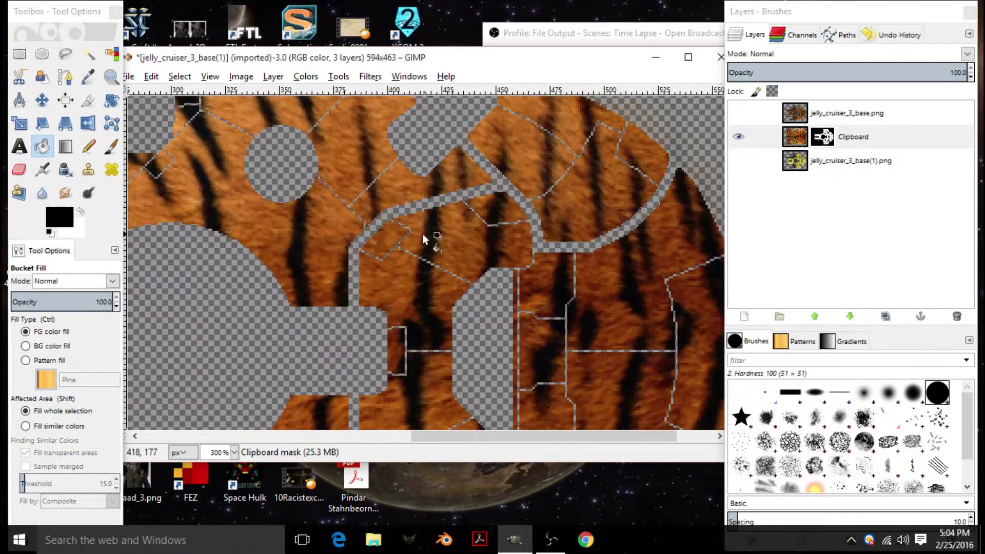
scroll(446, 208, "up", 2)
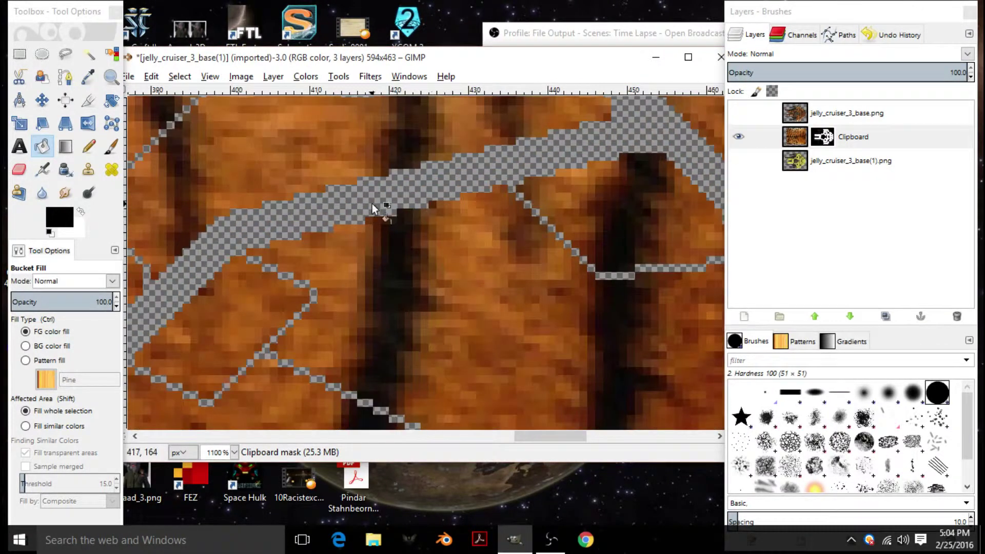
scroll(371, 204, "up", 2)
left_click_drag(439, 177, 450, 184)
scroll(449, 184, "down", 6)
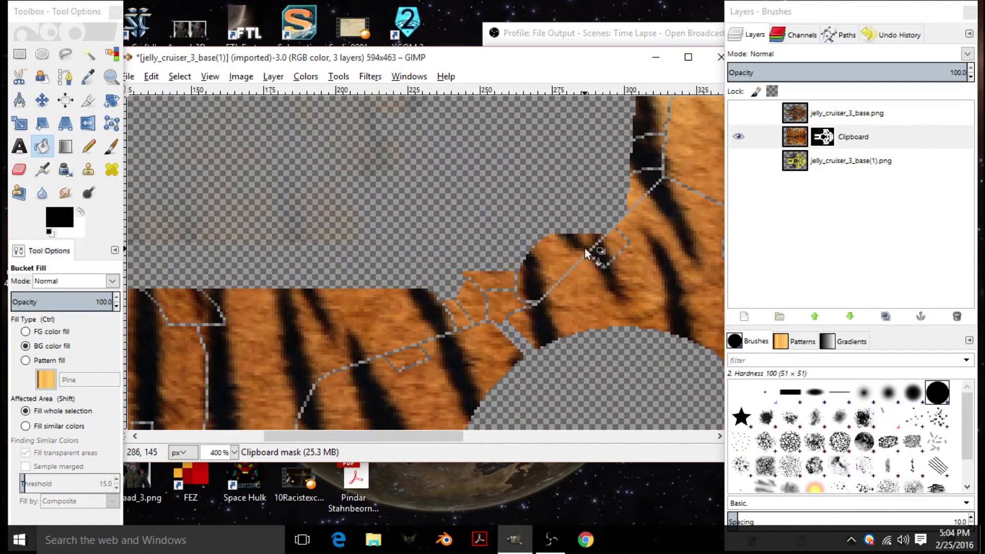
key("shift")
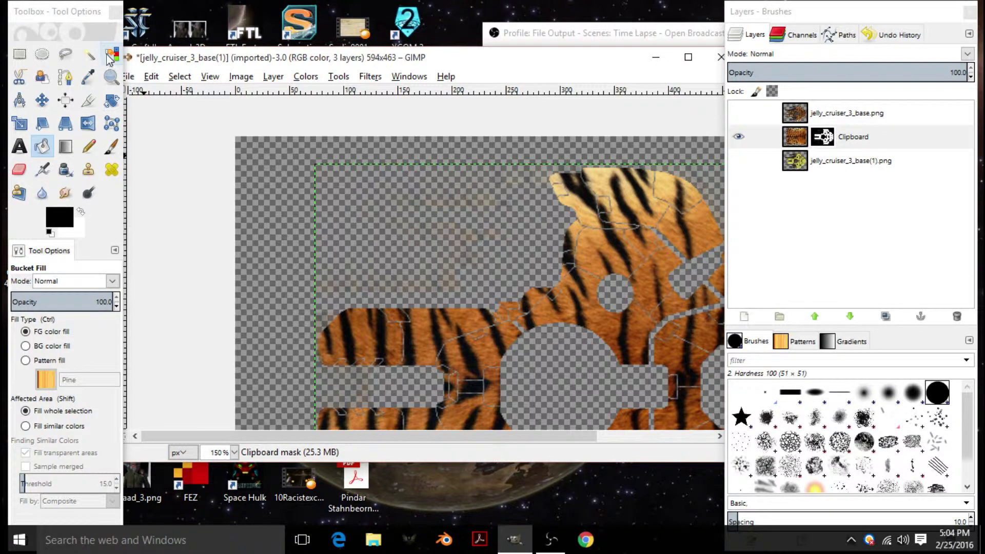
Step: Fuzzy-select the faint stray haze outside the hull, fill it with black on the Clipboard mask, and clear the selection
left_click(89, 54)
left_click(459, 251)
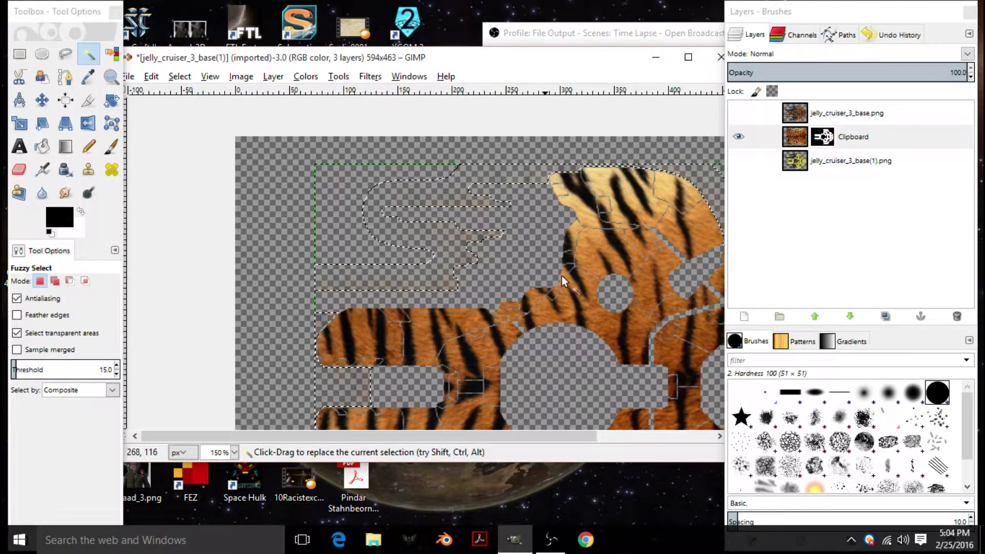
scroll(562, 275, "down", 5)
scroll(582, 279, "right", 4)
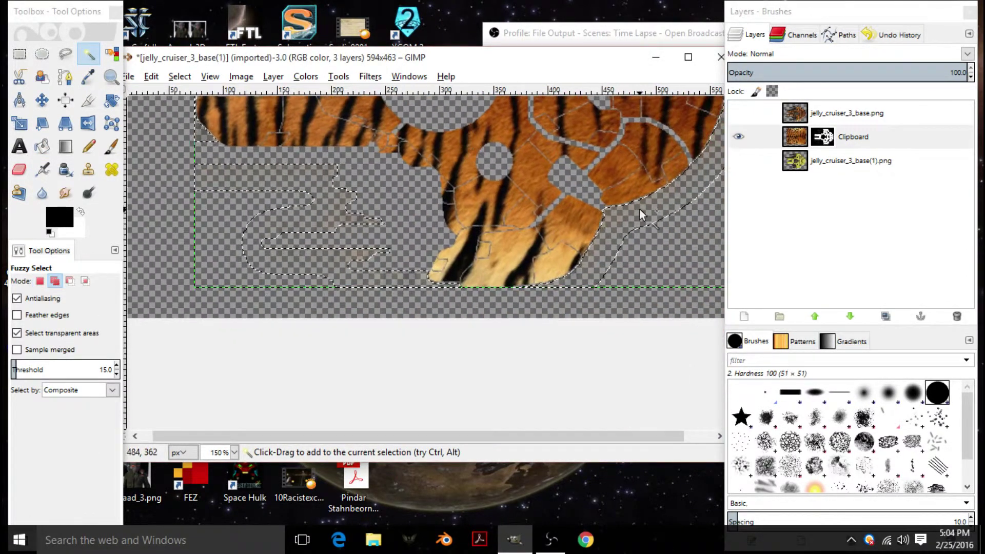
scroll(639, 209, "up", 5)
scroll(639, 209, "left", 3)
left_click(821, 139)
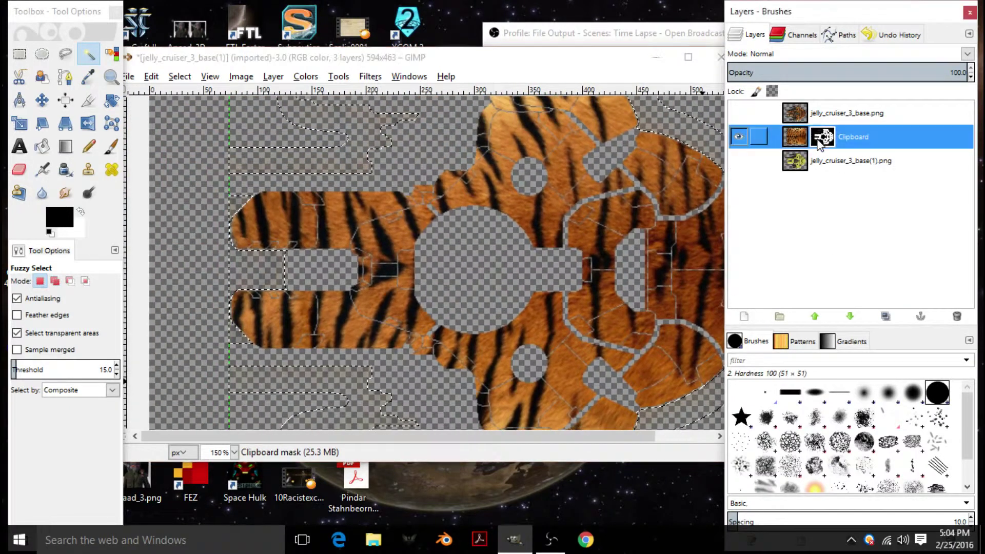
left_click(45, 147)
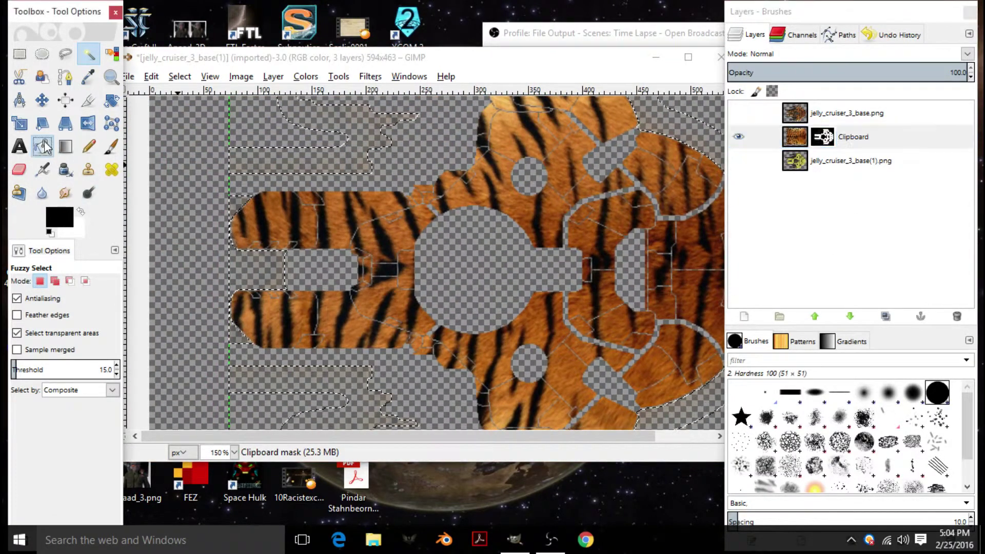
right_click(386, 151)
mouse_move(433, 203)
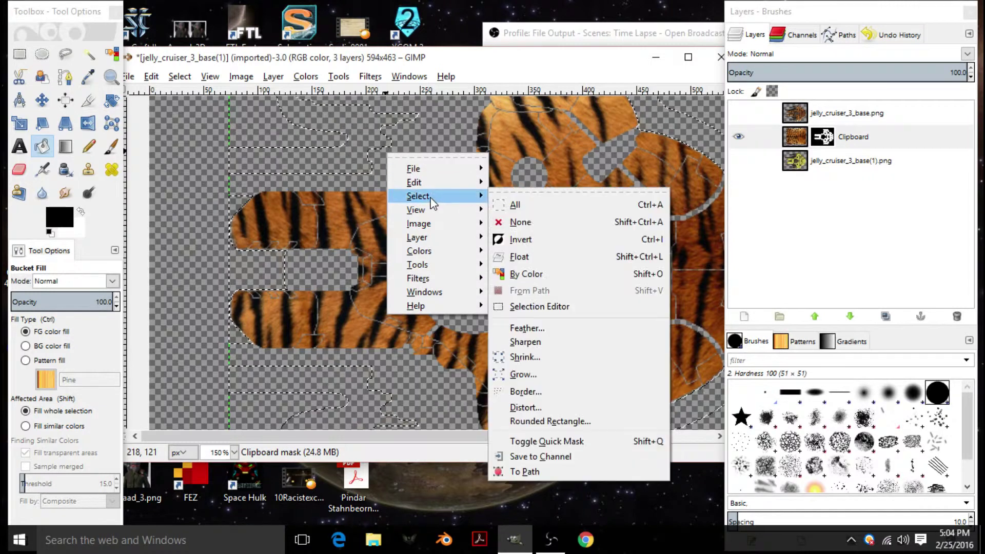
left_click(520, 222)
Step: Show the jelly_cruiser_3_base(1).png layer again and hide the Clipboard layer to examine the original yellow hull and its shading
key("space")
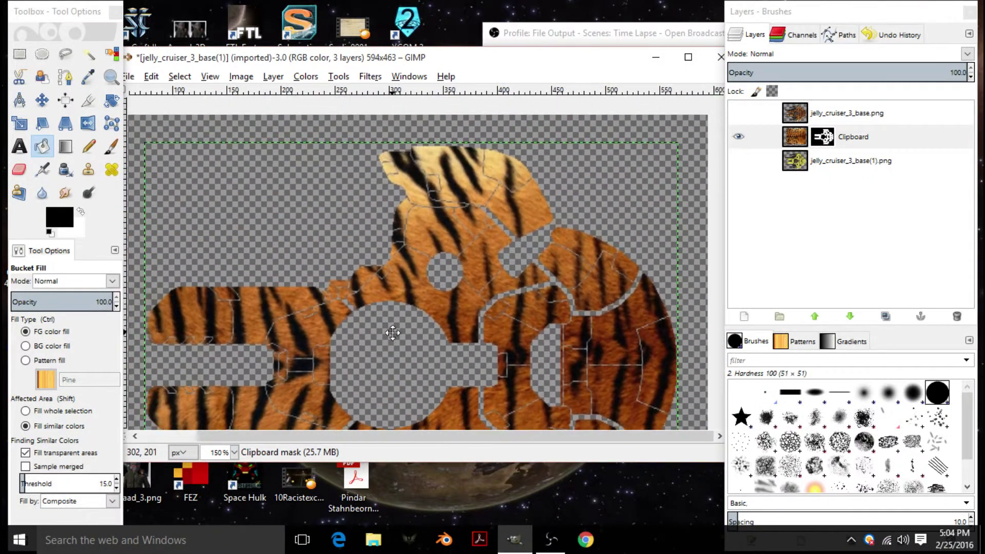
key("shift")
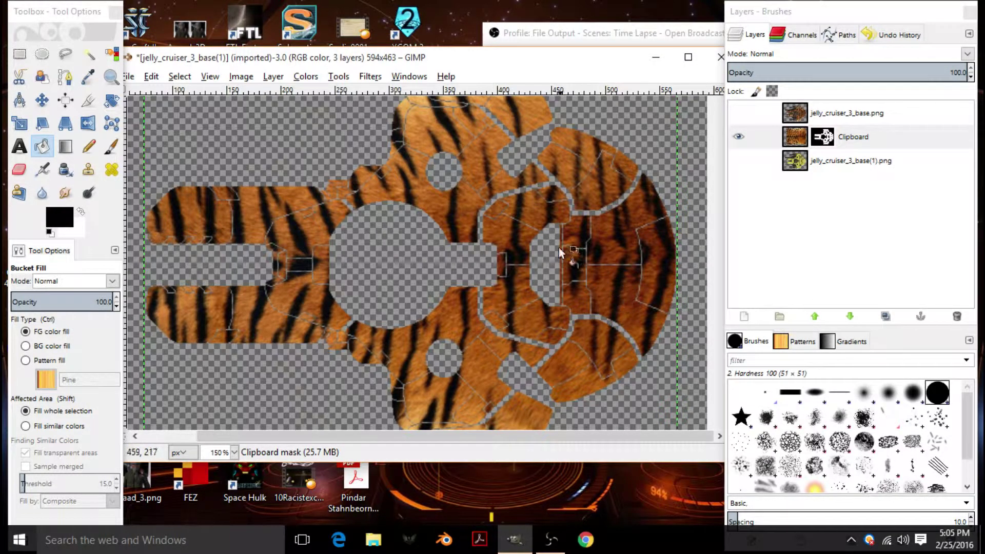
key("space")
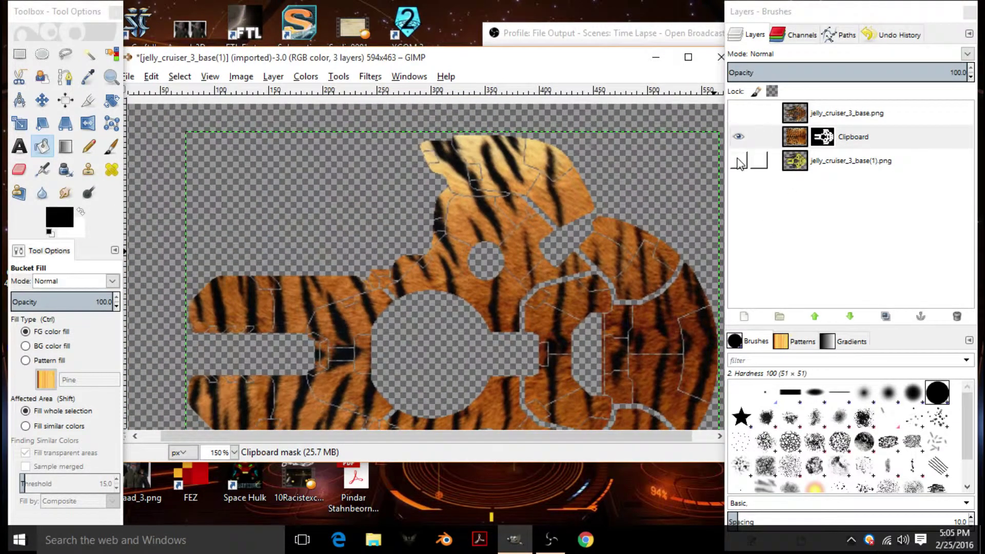
left_click(739, 162)
middle_click(558, 270)
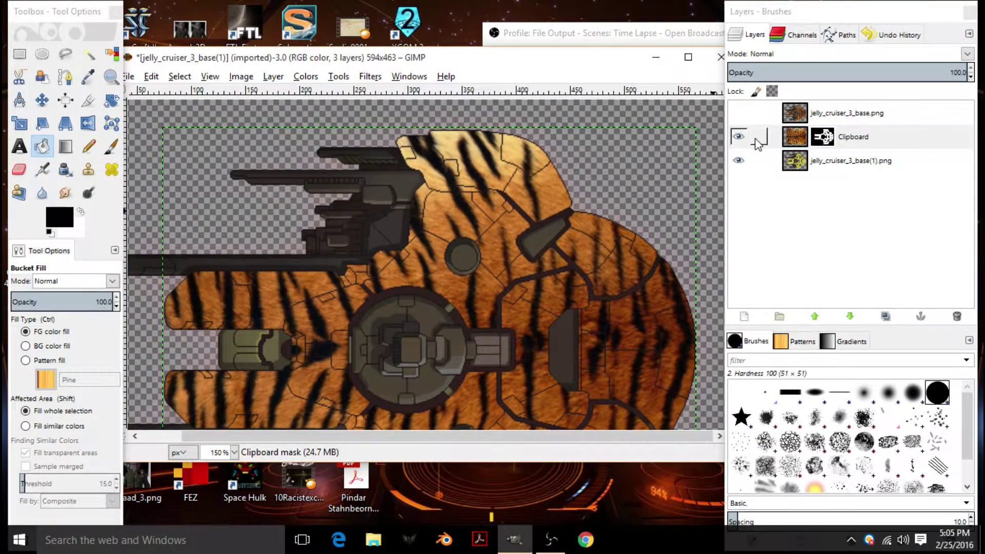
left_click(739, 138)
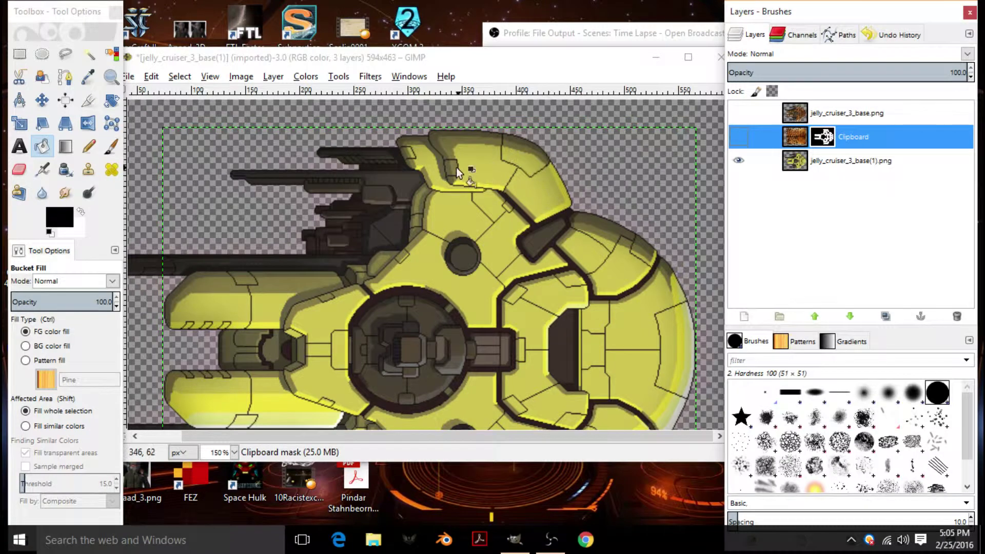
scroll(382, 298, "down", 5)
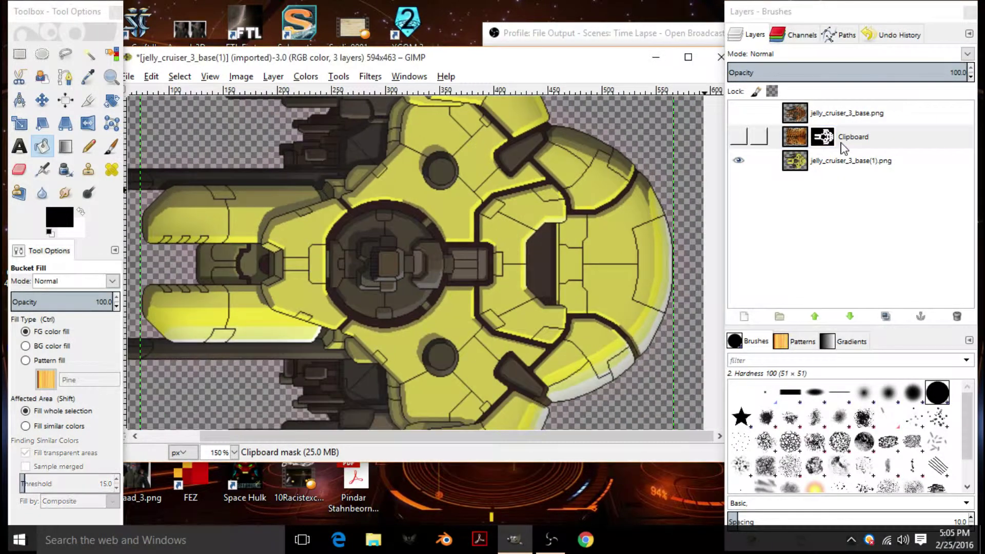
Step: Duplicate the jelly_cruiser_3_base(1).png layer
right_click(778, 168)
left_click(760, 212)
right_click(795, 167)
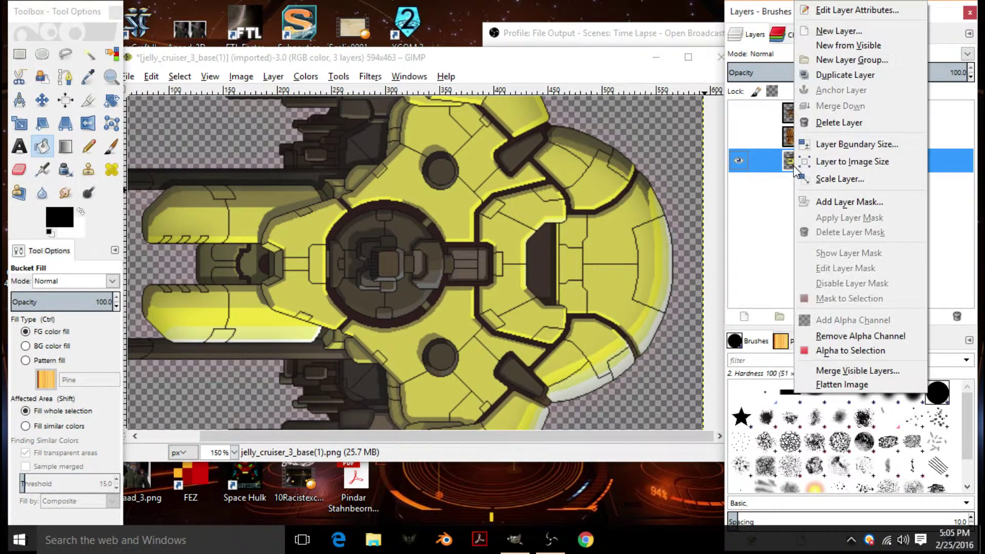
left_click(835, 75)
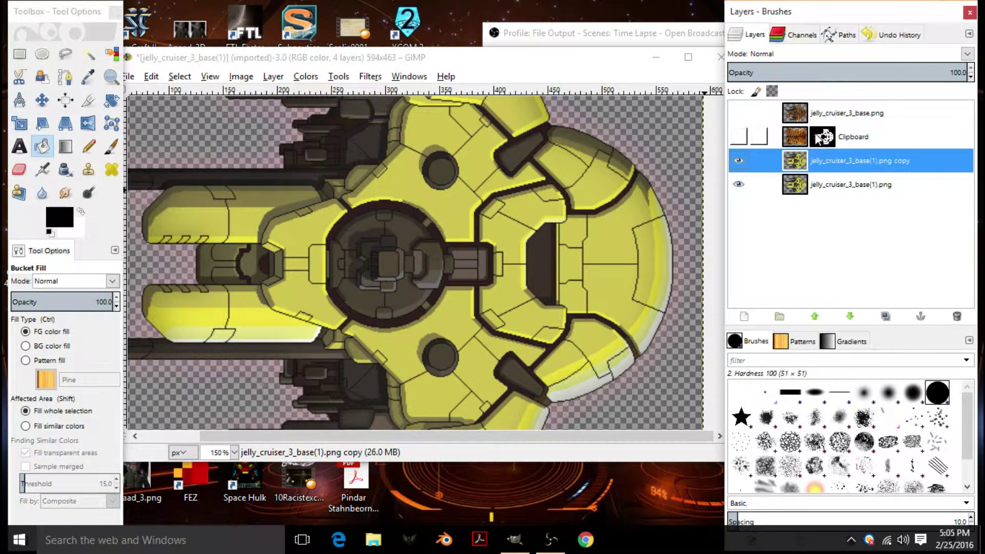
Step: Apply a Threshold with the range 135 to 255 to the jelly_cruiser_3_base(1).png copy layer
right_click(498, 195)
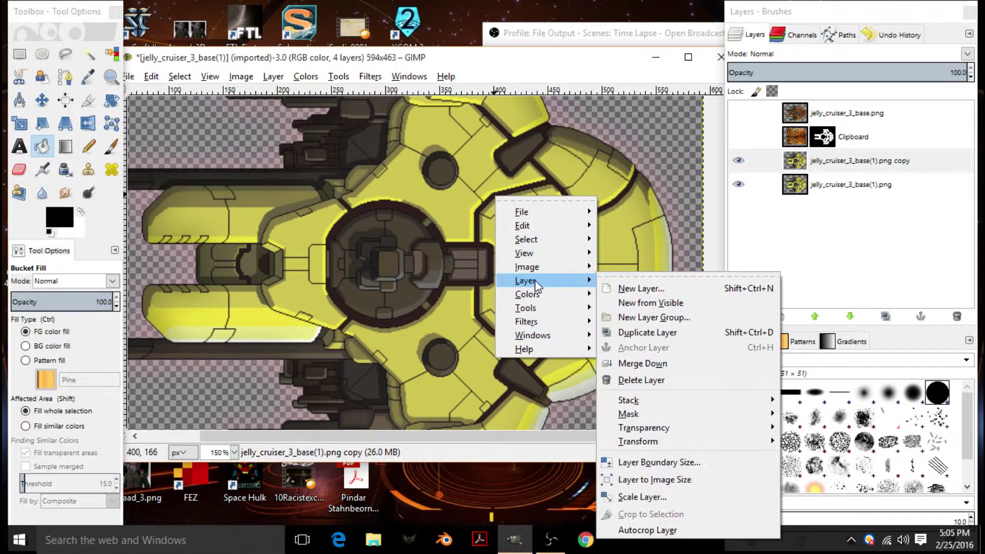
mouse_move(534, 303)
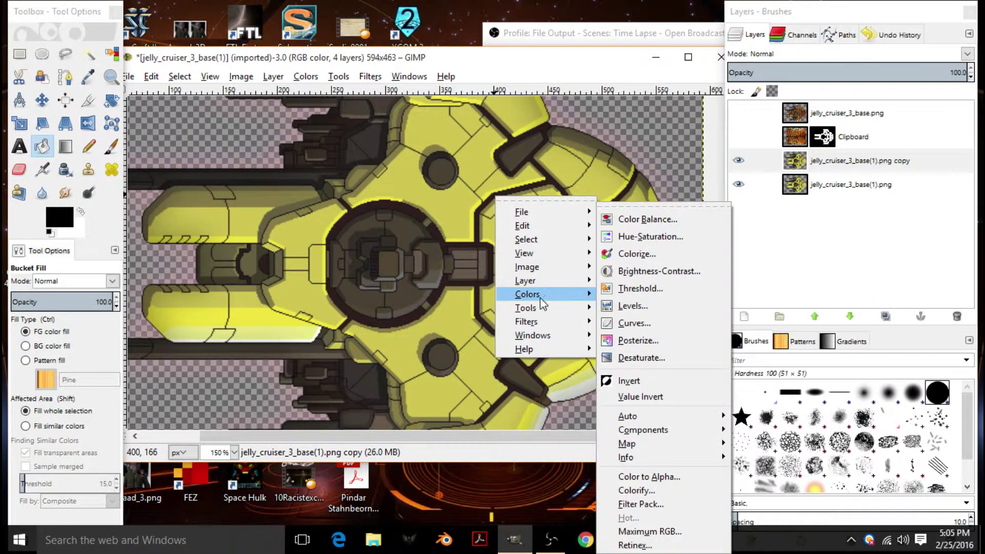
left_click(642, 290)
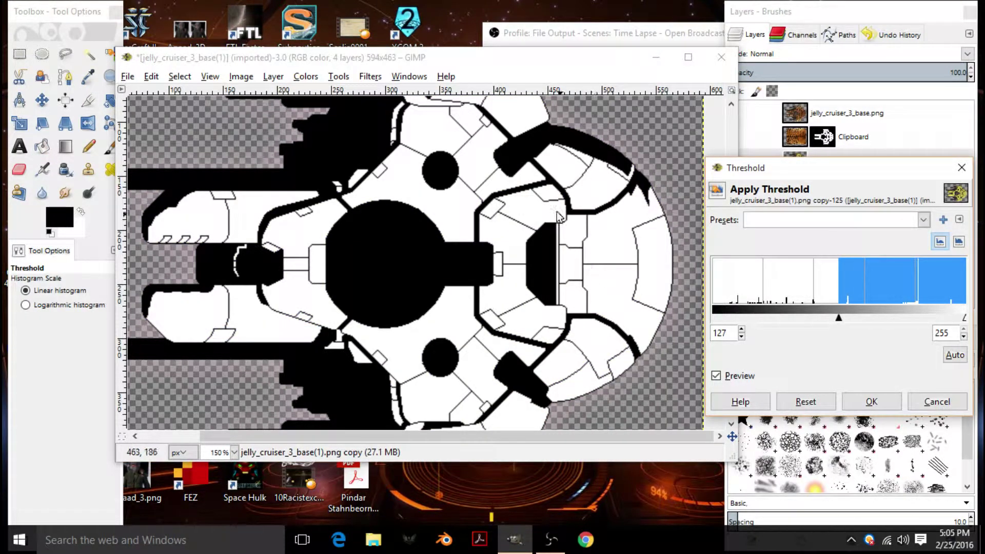
left_click_drag(554, 202, 234, 268)
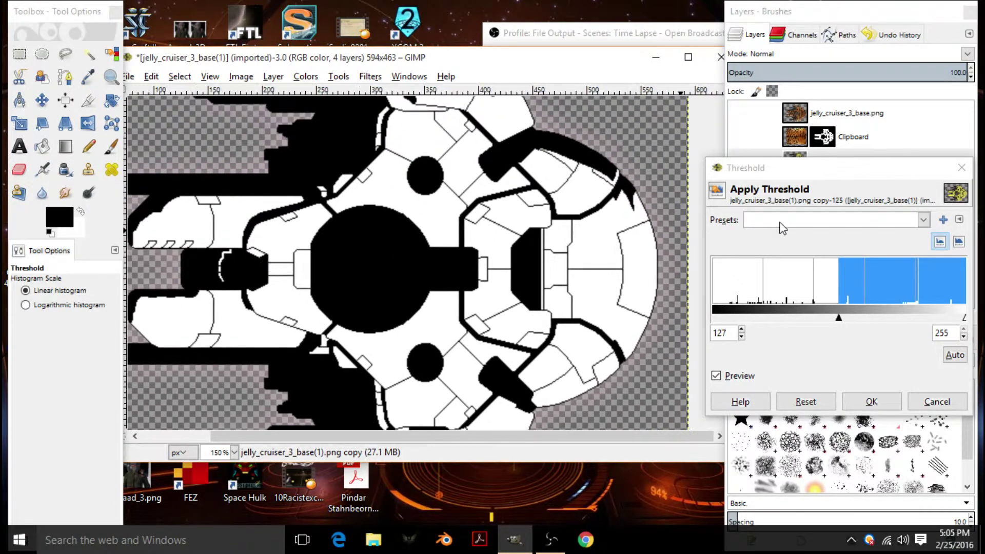
left_click_drag(838, 321, 847, 319)
left_click_drag(502, 134, 424, 299)
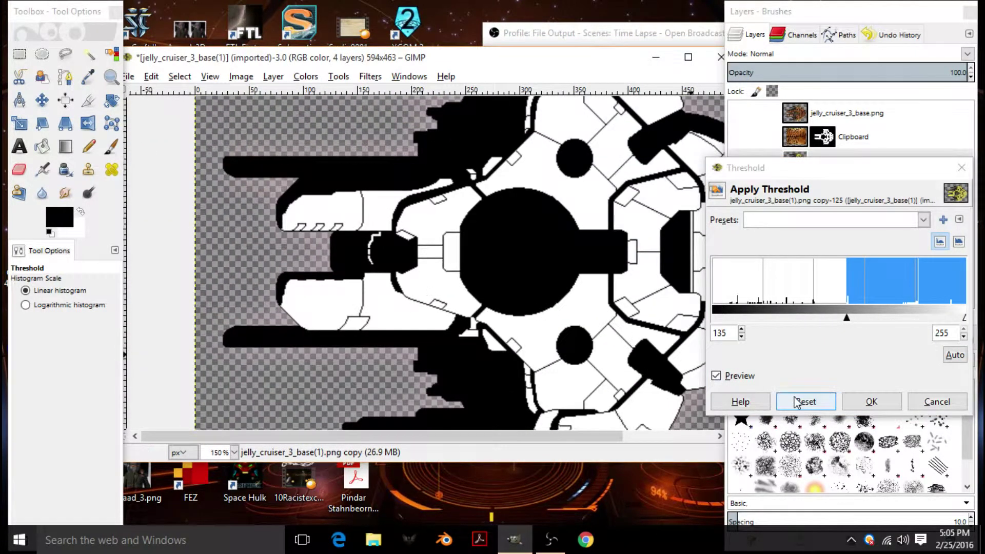
left_click(872, 401)
left_click_drag(602, 258, 402, 281)
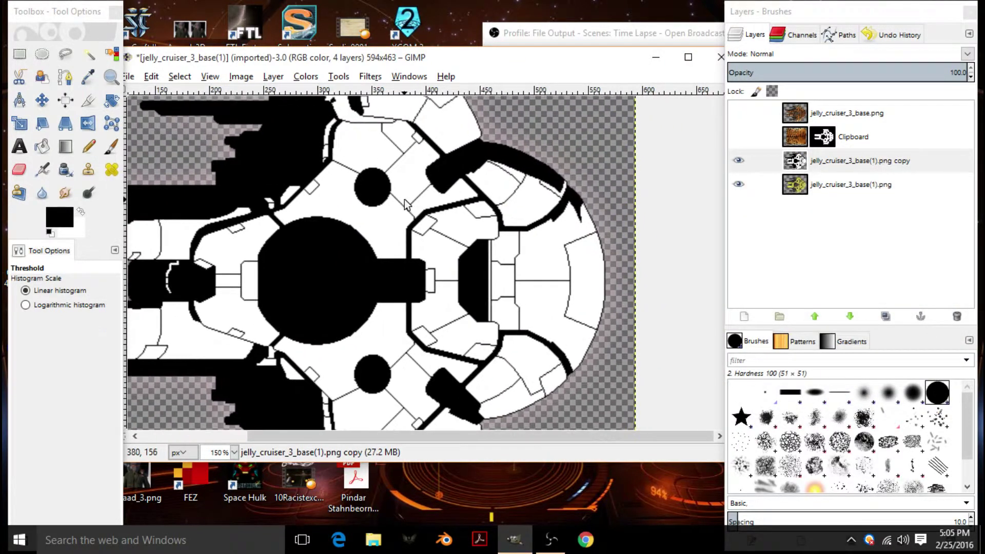
Step: Add a White (full opacity) layer mask to the jelly_cruiser_3_base(1).png copy layer
left_click(824, 137)
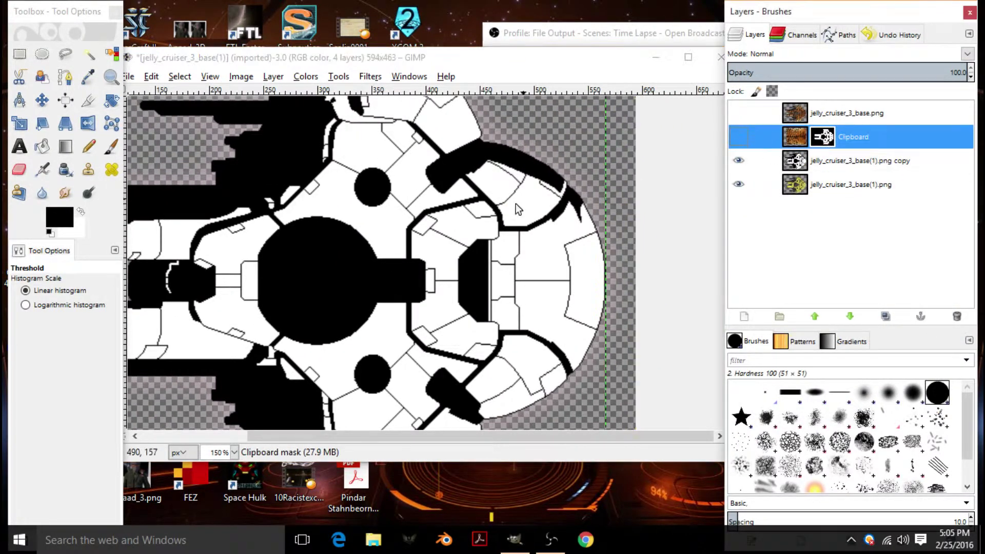
right_click(788, 170)
left_click(872, 200)
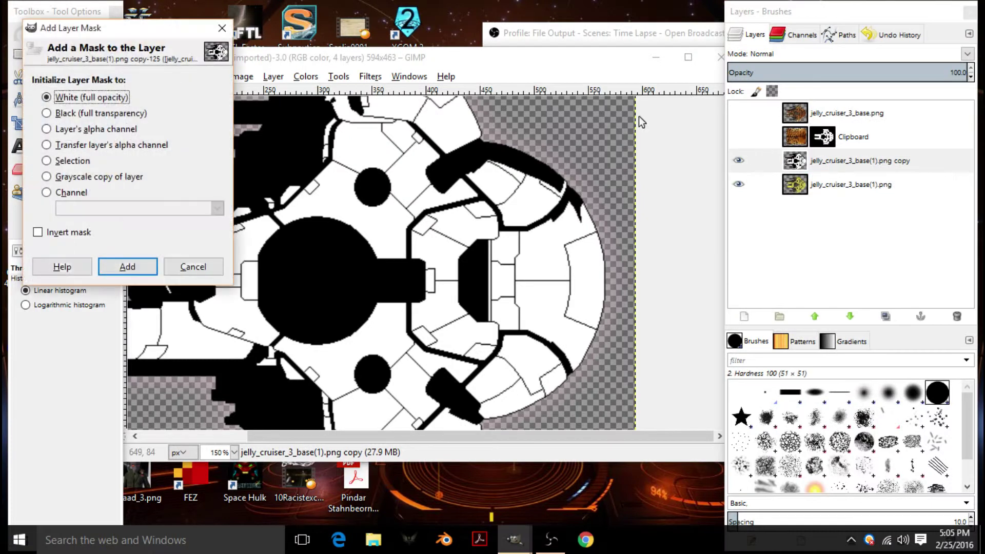
left_click(146, 264)
Step: Try to copy the Clipboard layer's mask into the white mask of the jelly_cruiser_3_base(1).png copy layer
left_click(825, 137)
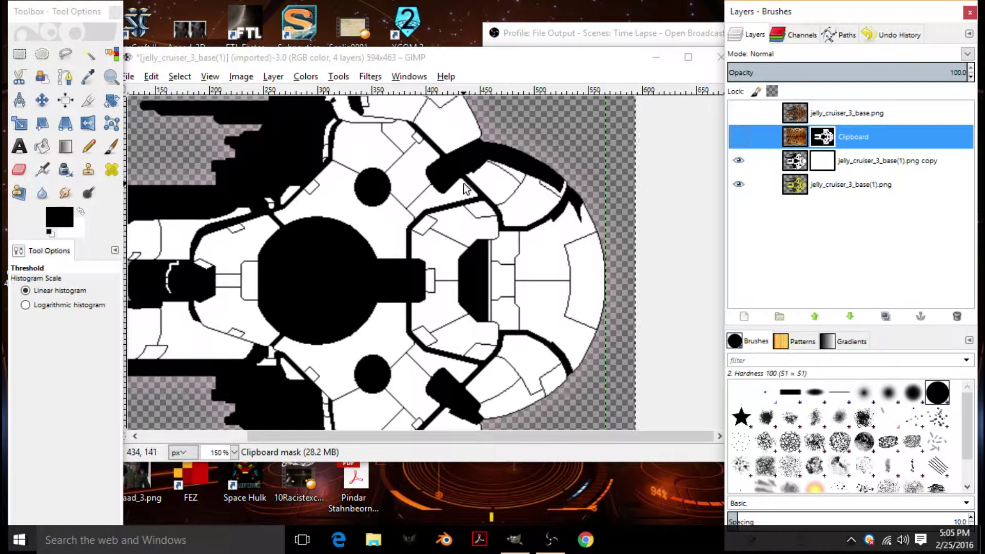
key("ctrl+c")
left_click(823, 161)
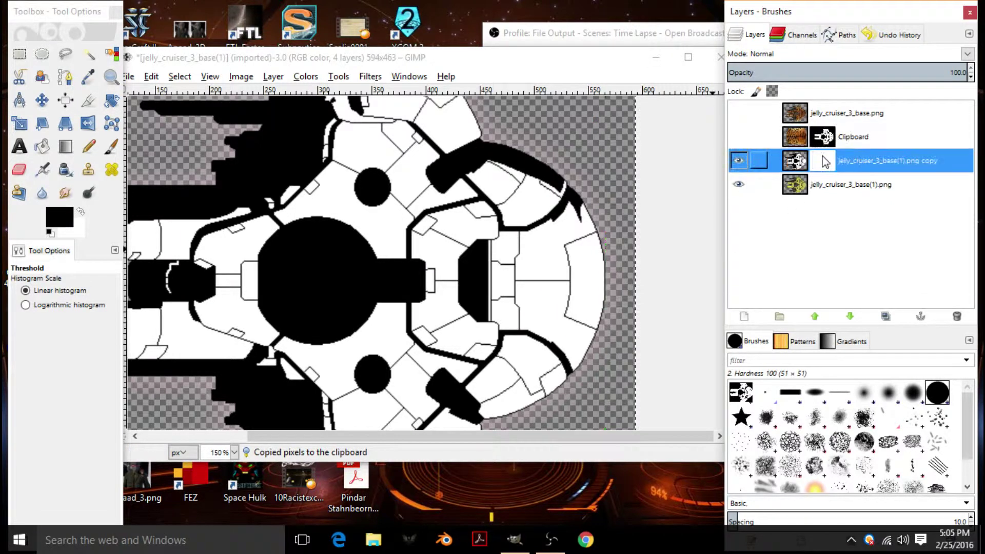
key("ctrl+v")
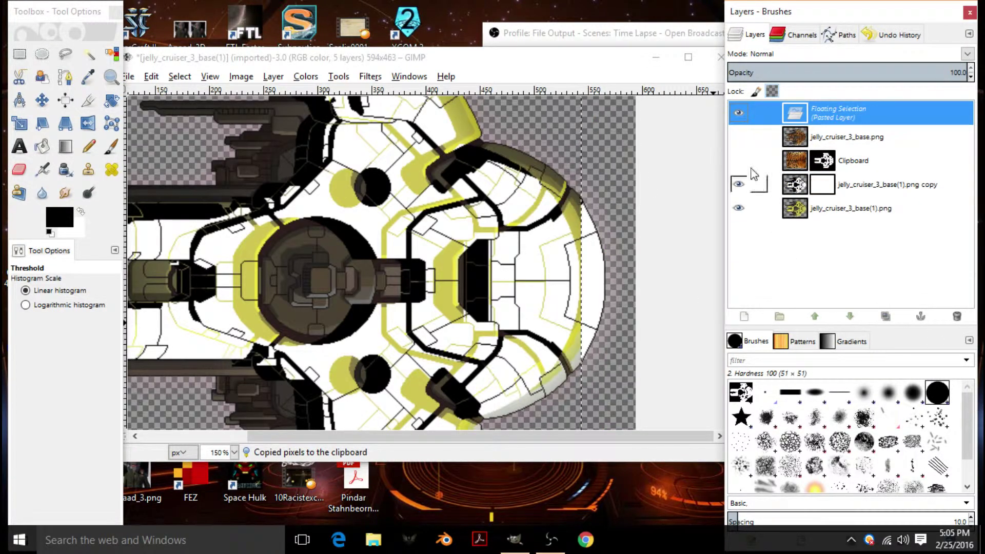
left_click(923, 318)
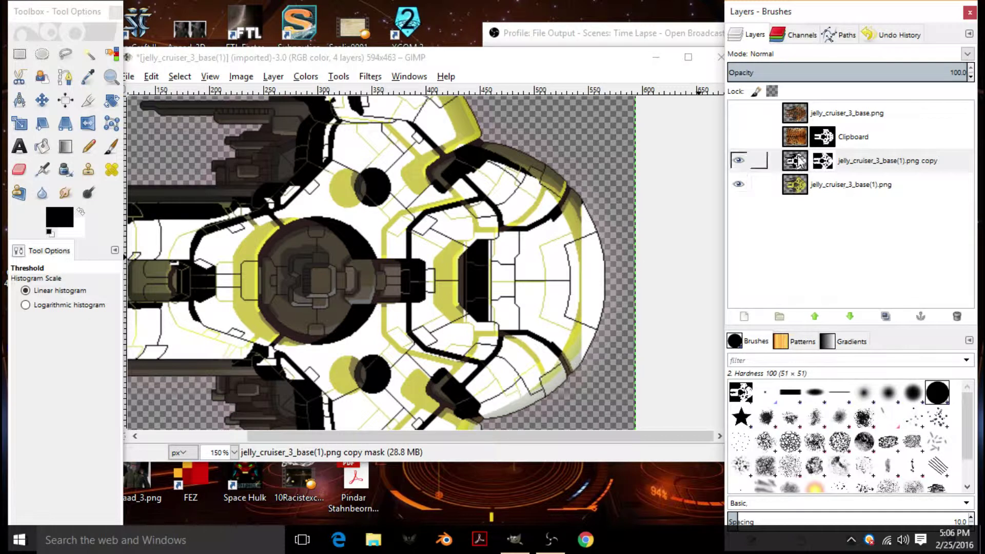
left_click(739, 161)
left_click(738, 162)
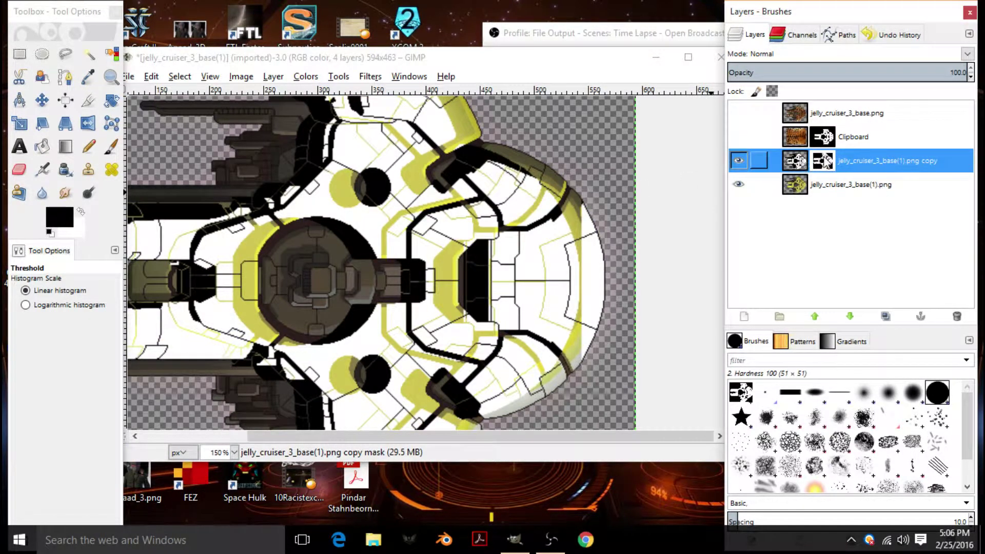
key("ctrl+v")
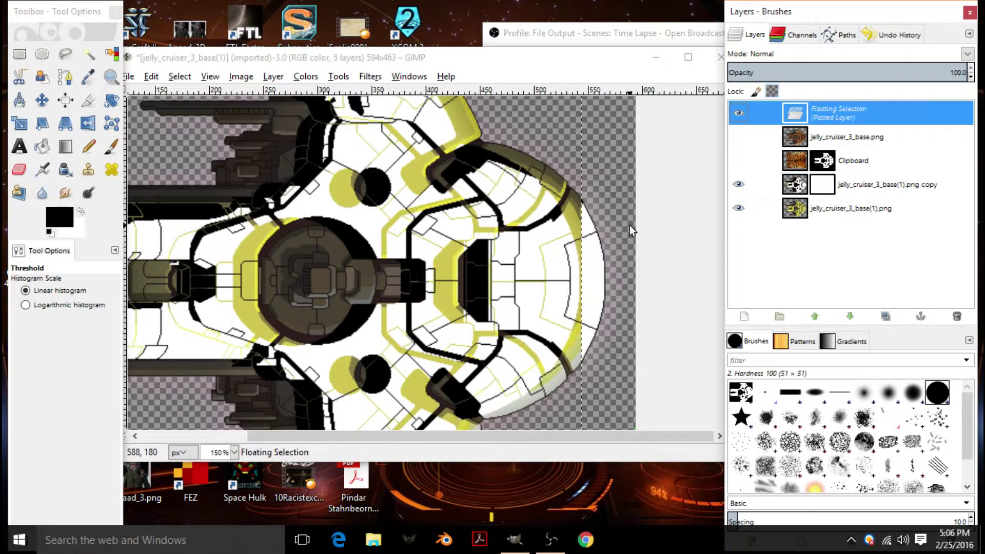
key("ctrl+h")
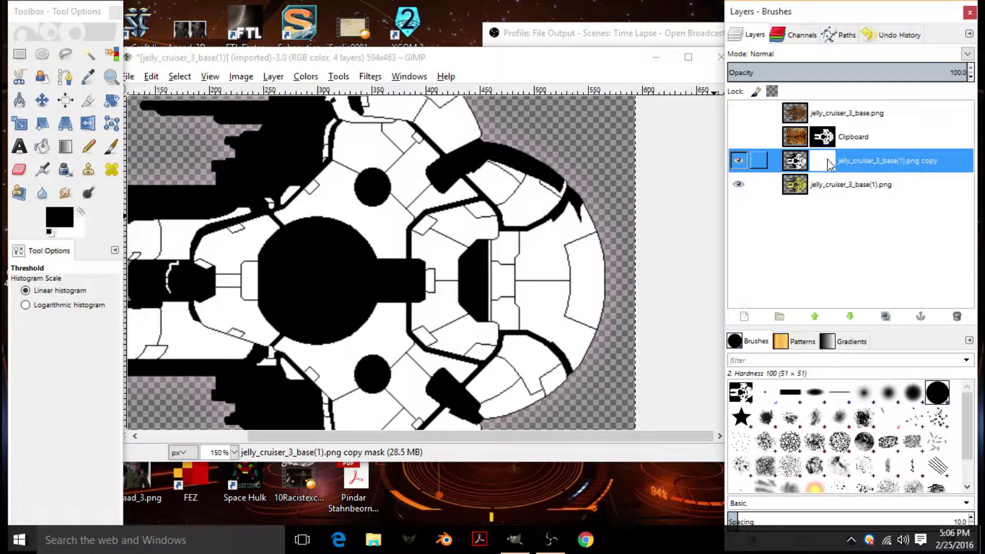
Step: Resize the Clipboard layer to the image size
left_click(827, 140)
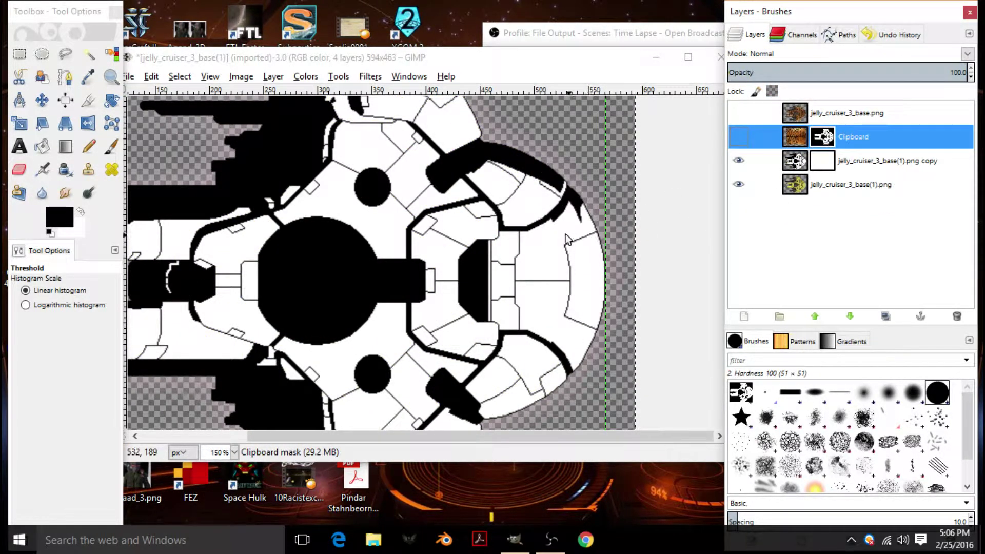
left_click(796, 135)
right_click(798, 135)
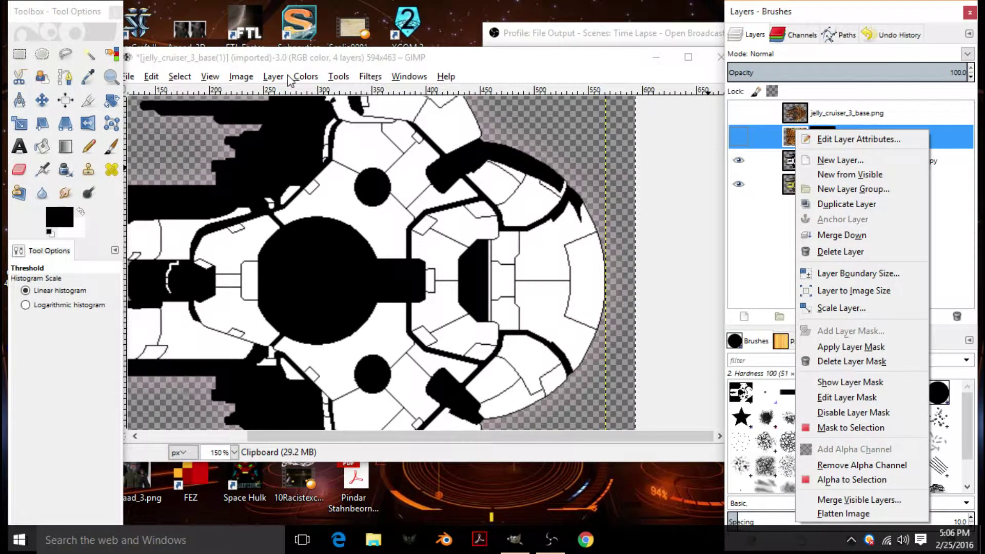
left_click(272, 77)
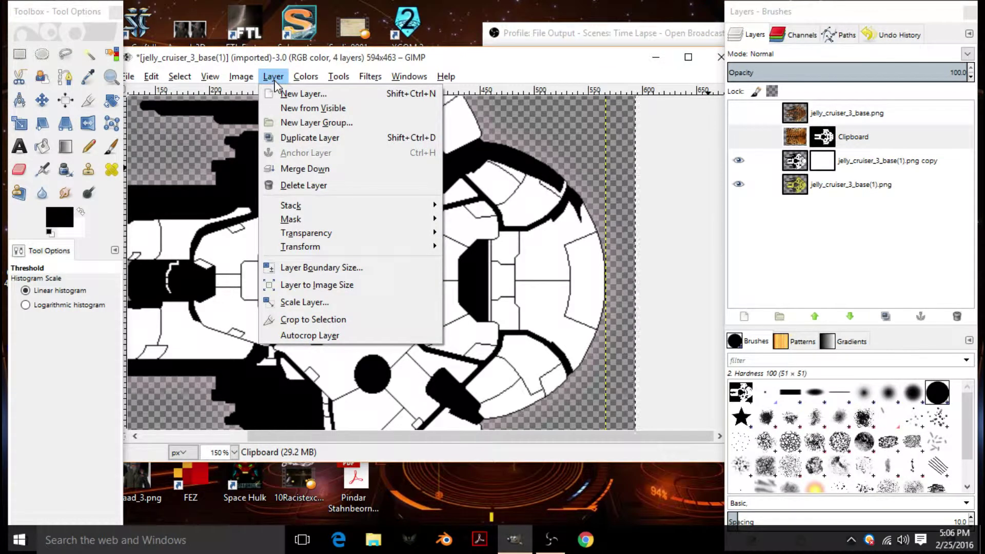
left_click(341, 285)
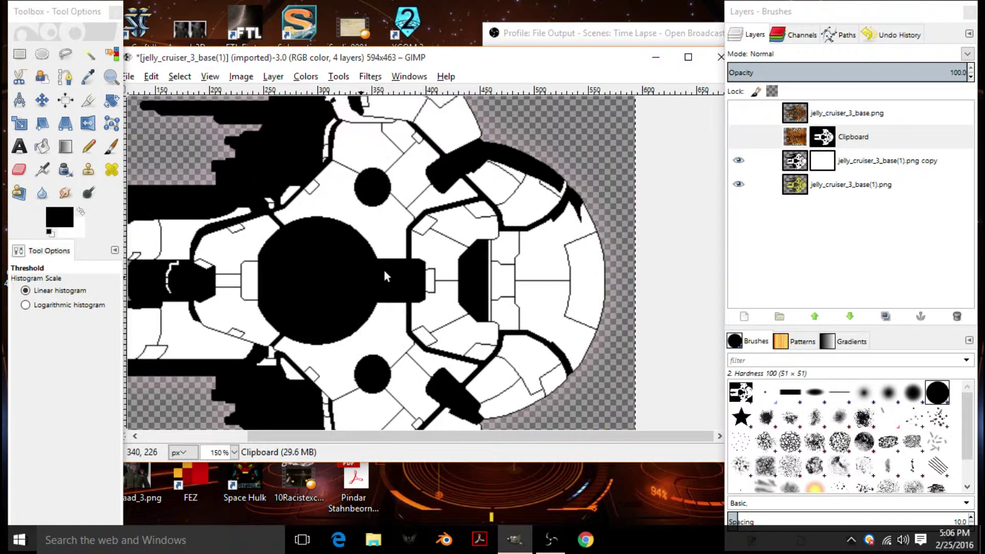
Step: Copy the resized Clipboard layer's mask, paste it into the mask of the jelly_cruiser_3_base(1).png copy layer, and anchor it
left_click(827, 136)
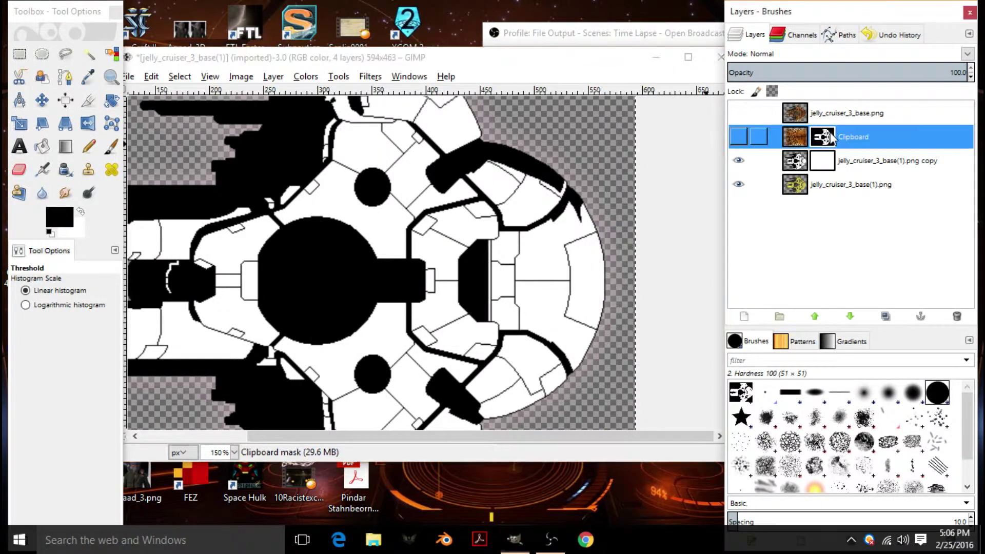
key("Page_Down")
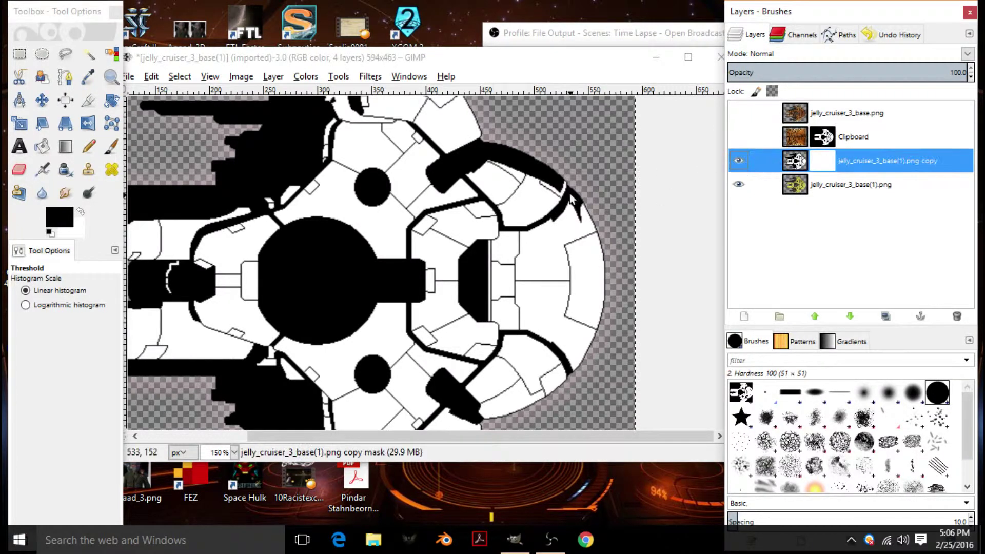
key("ctrl+c")
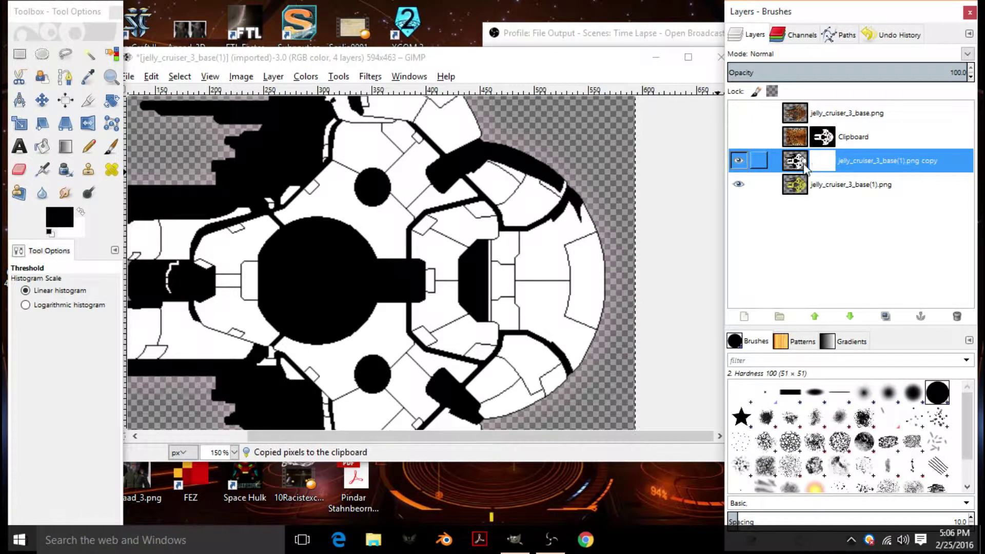
key("Page_Up")
key("ctrl+c")
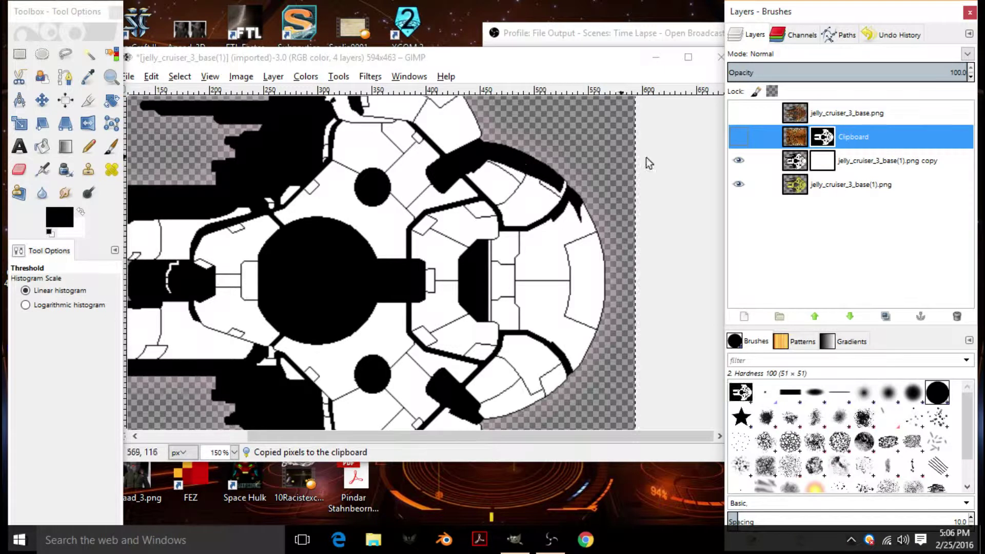
key("Page_Down")
key("ctrl+v")
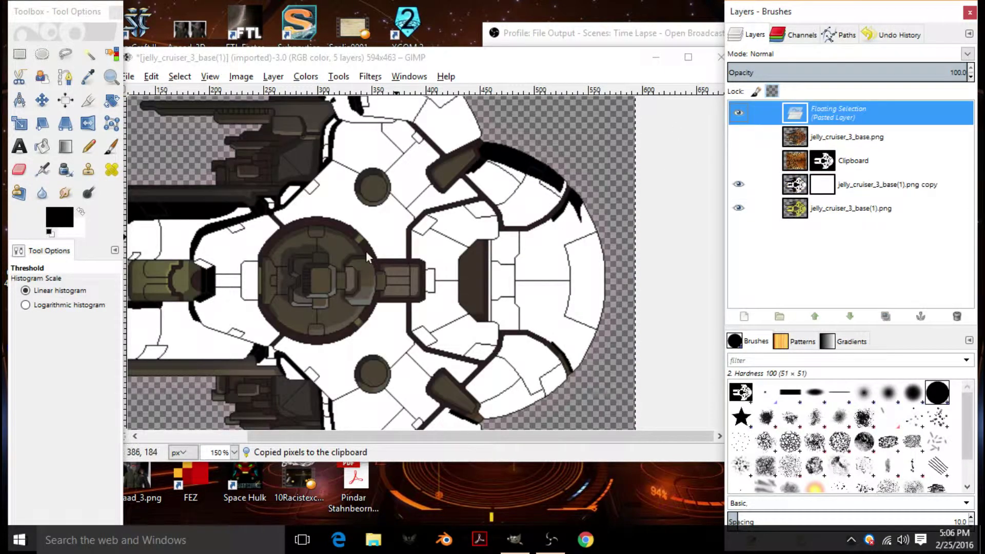
left_click_drag(313, 205, 484, 255)
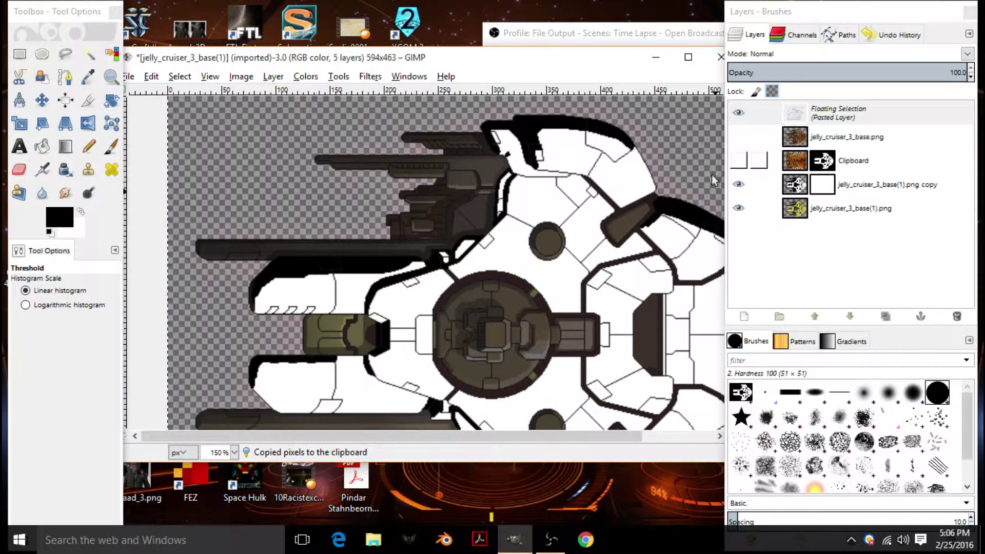
scroll(583, 207, "down", 2)
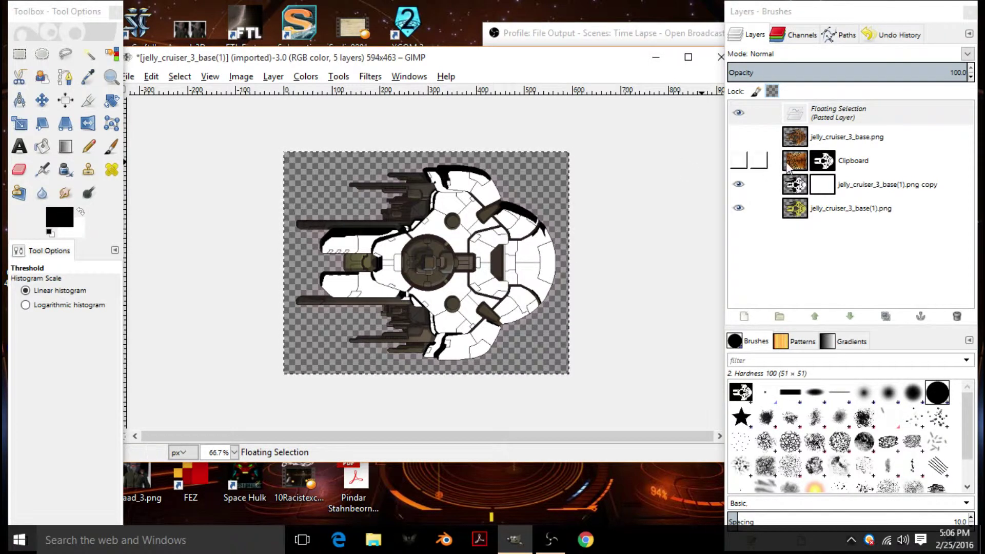
left_click(921, 316)
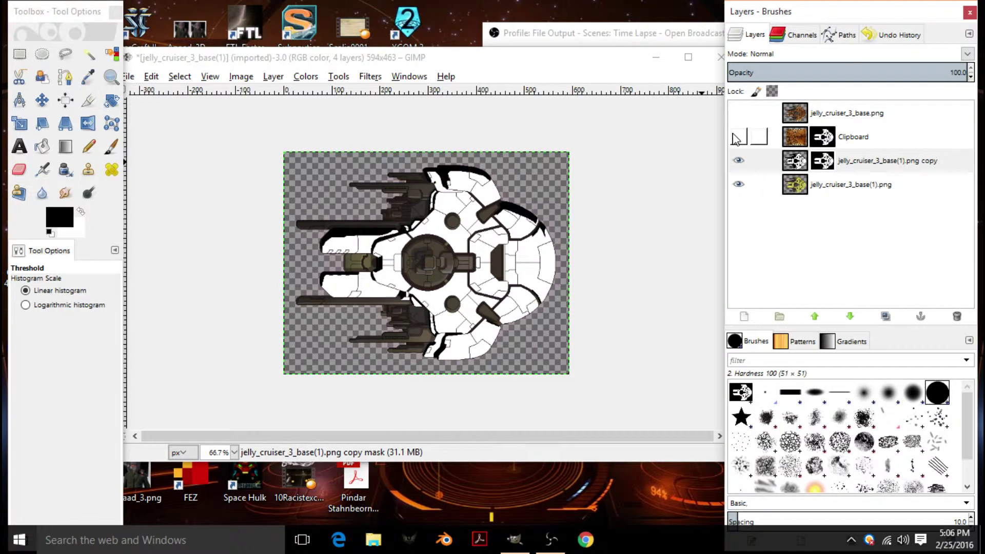
Step: Make the image content of the jelly_cruiser_3_base(1).png copy layer active instead of its mask
scroll(528, 260, "up", 2)
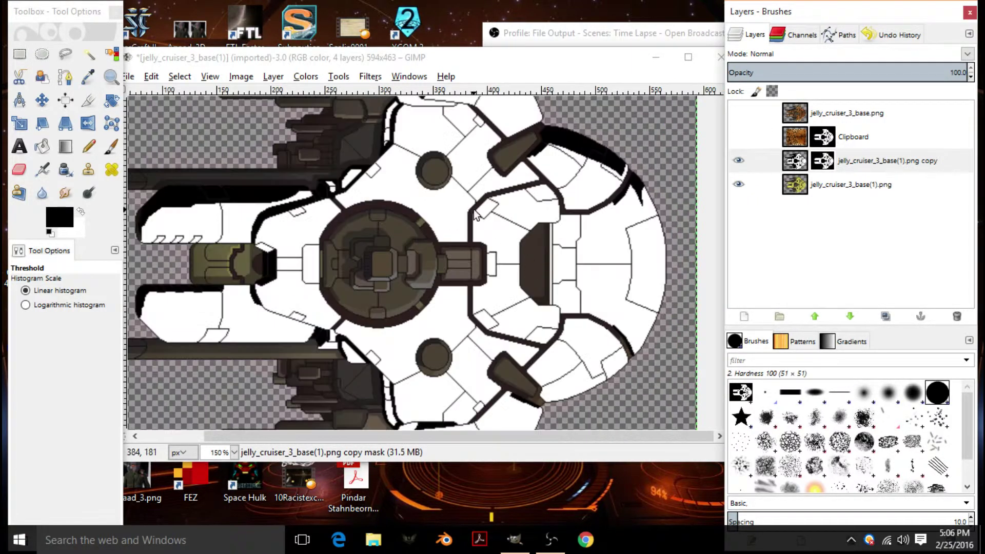
scroll(404, 207, "up", 1)
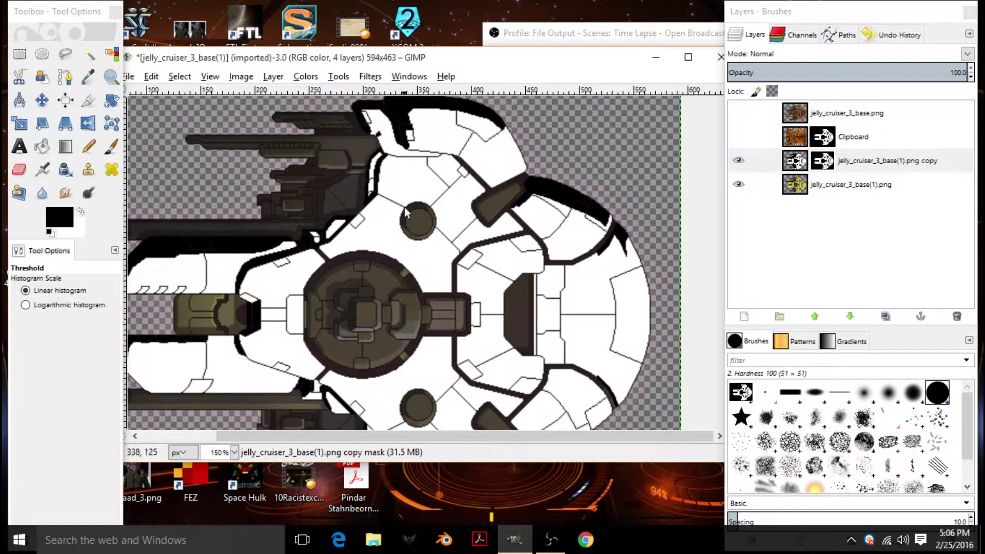
right_click(443, 137)
mouse_move(472, 232)
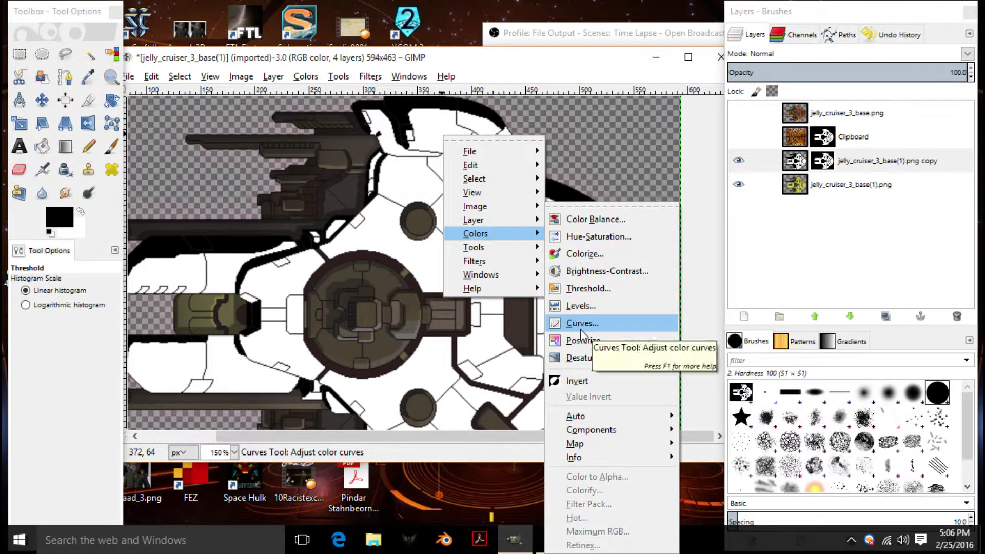
left_click(633, 310)
double_click(795, 160)
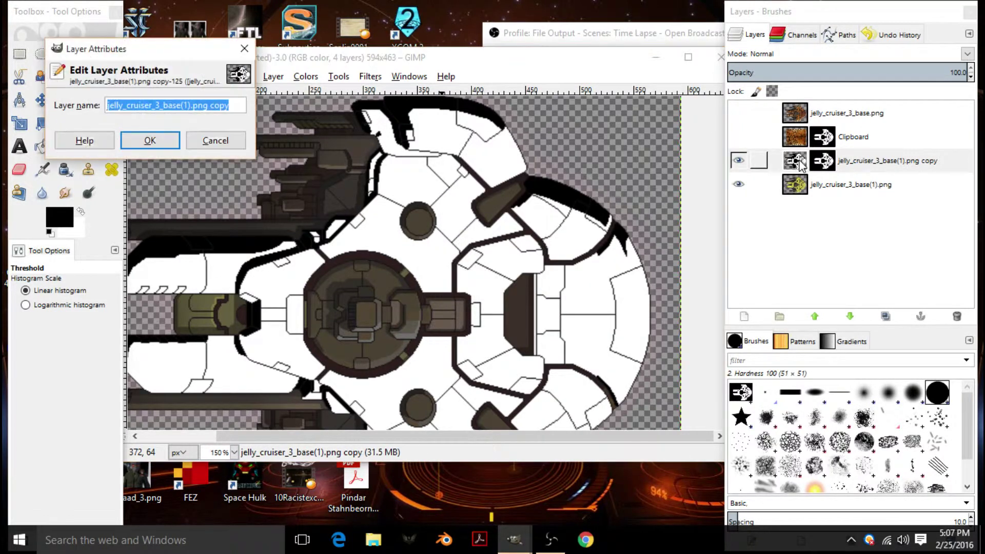
left_click(218, 140)
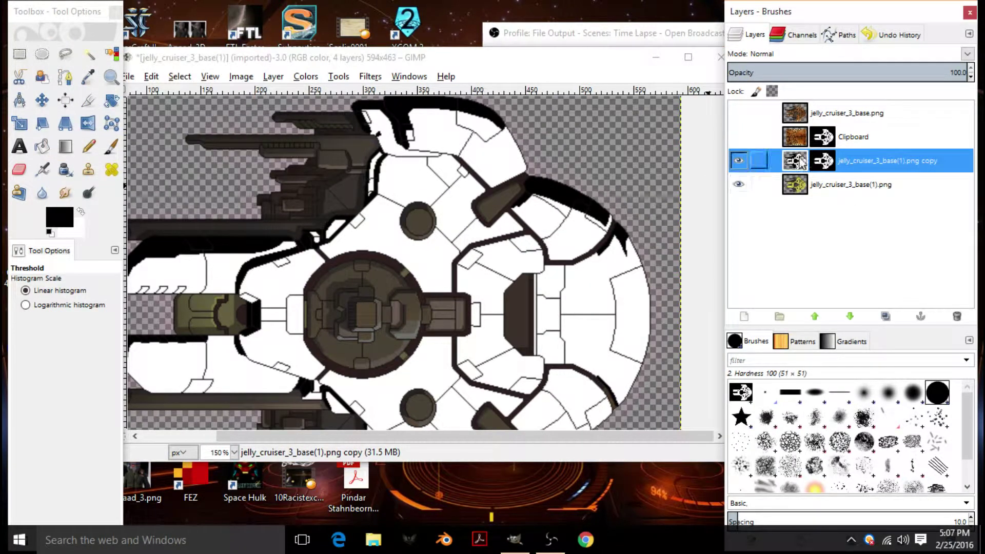
Step: Remove the white from the jelly_cruiser_3_base(1).png copy layer with Color to Alpha
right_click(420, 181)
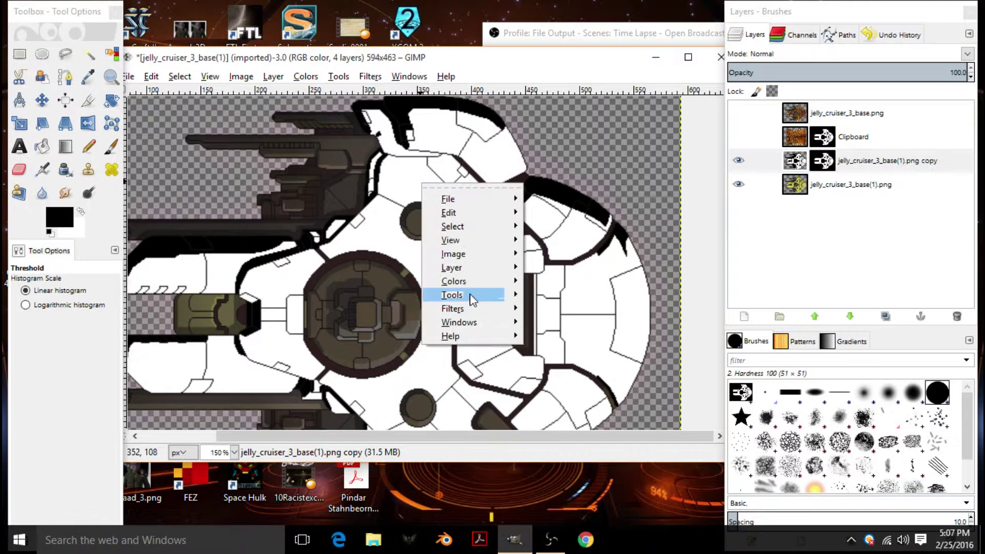
mouse_move(477, 281)
left_click(590, 474)
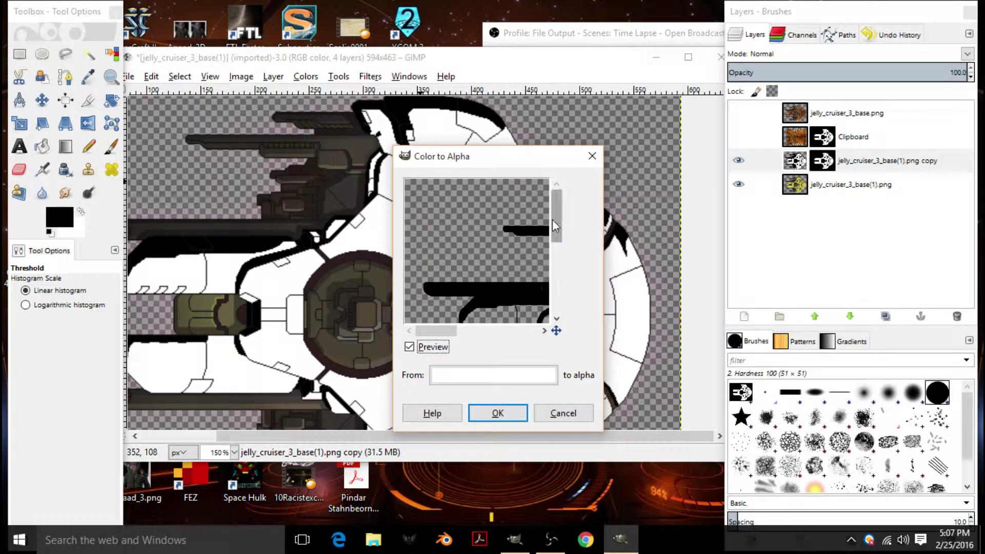
left_click_drag(552, 219, 552, 250)
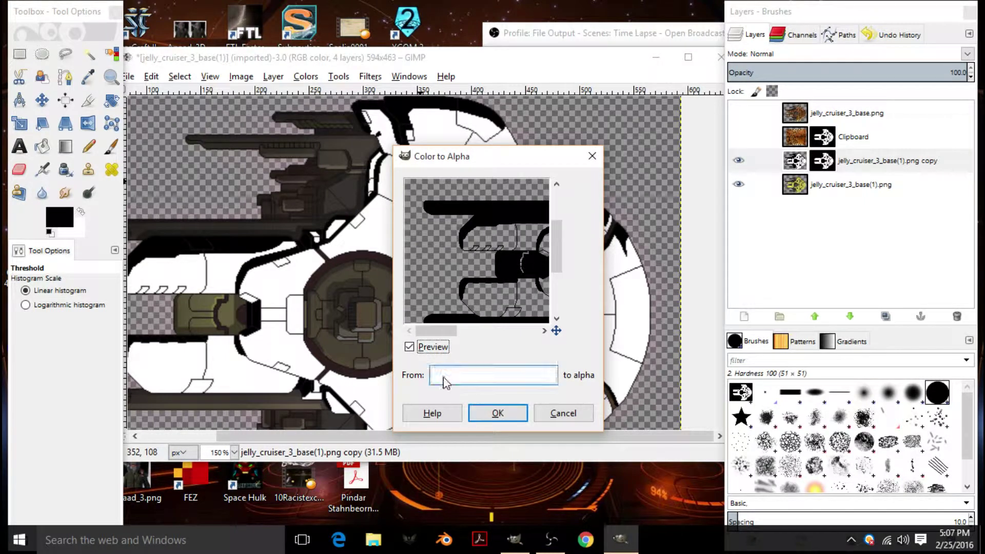
mouse_move(436, 331)
left_mouse_down()
mouse_move(457, 331)
mouse_move(436, 331)
left_mouse_up()
left_click(499, 413)
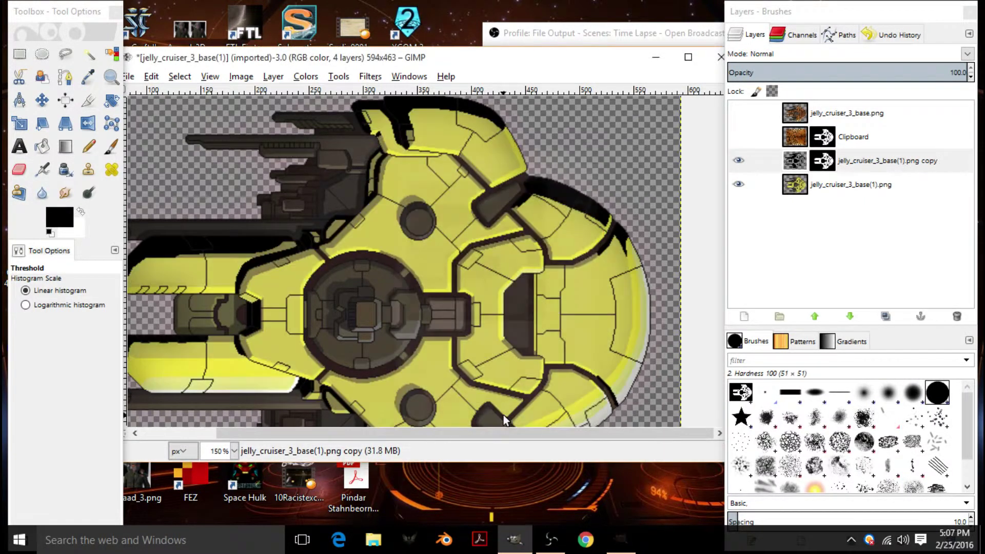
Step: Show the Clipboard tiger-stripe layer and move the jelly_cruiser_3_base(1).png copy layer directly above it
left_click_drag(376, 320, 492, 298)
left_click_drag(601, 284, 567, 276)
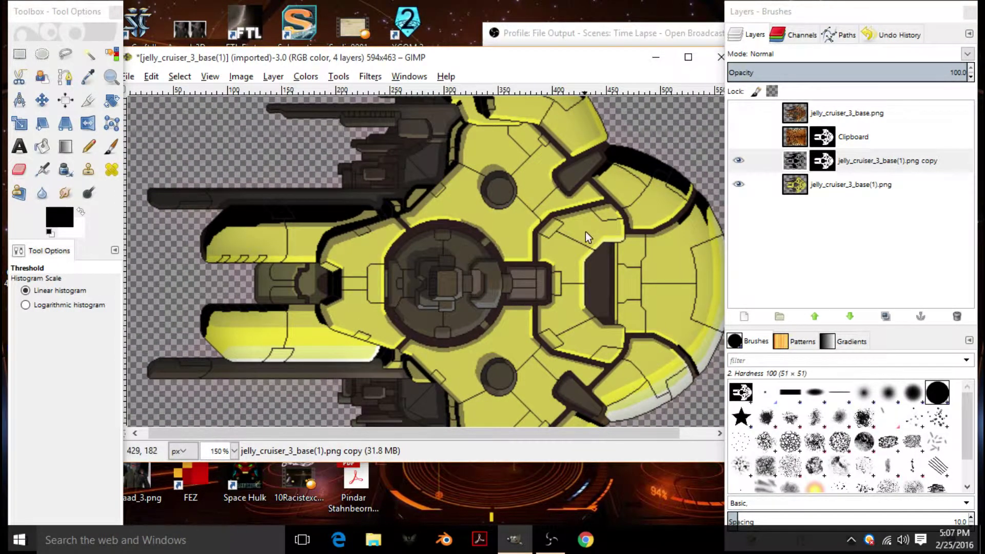
scroll(586, 232, "up", 4)
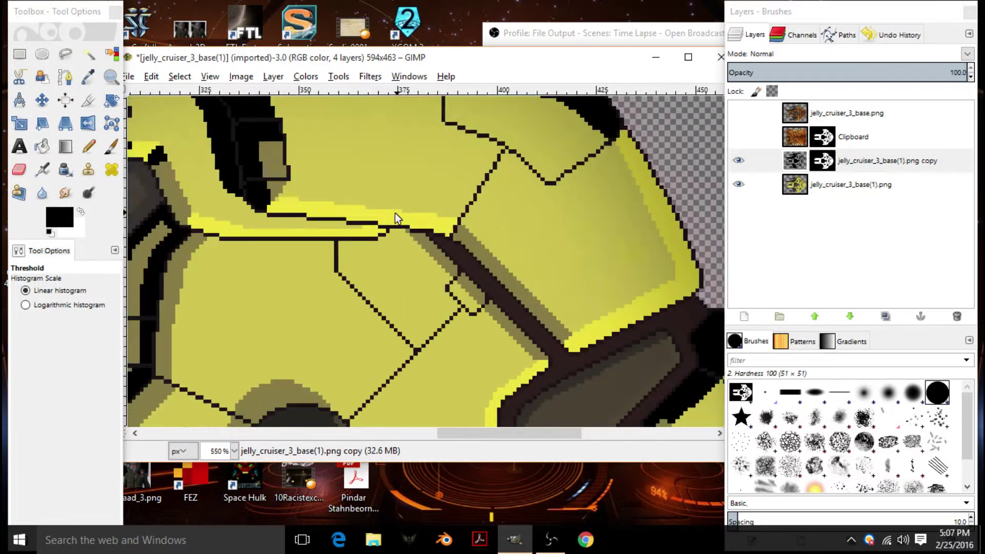
scroll(433, 175, "down", 2)
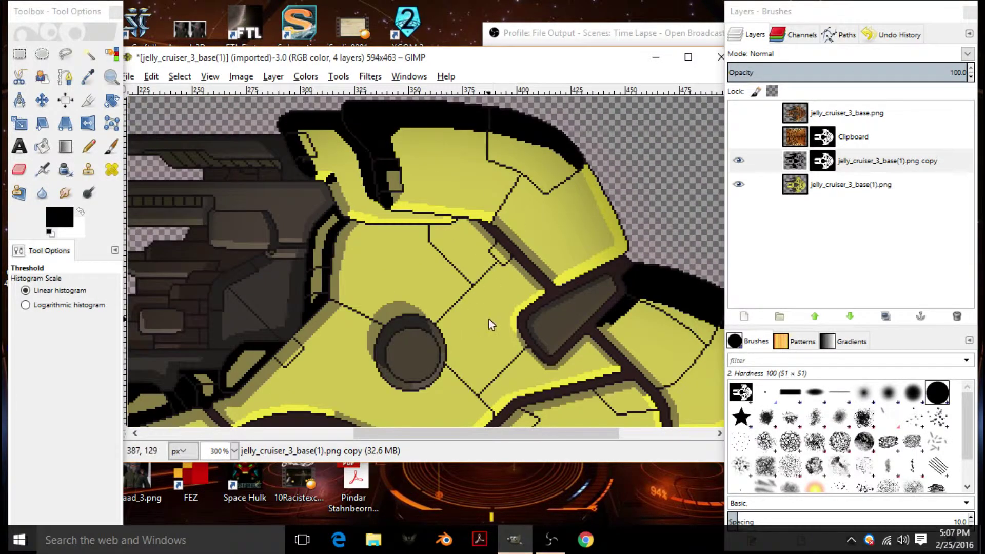
scroll(490, 322, "right", 1)
mouse_move(947, 71)
left_mouse_down()
mouse_move(864, 81)
mouse_move(950, 71)
left_mouse_up()
left_click(740, 137)
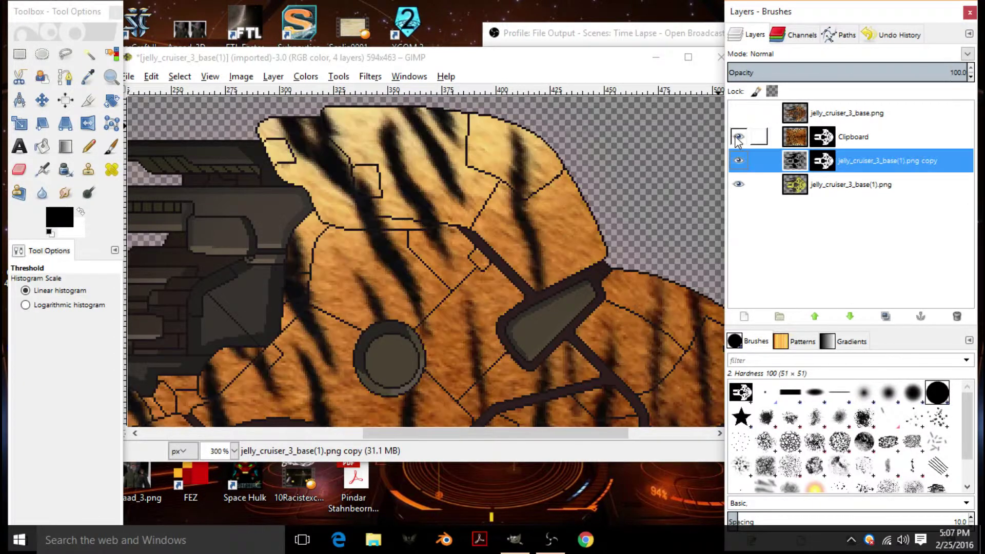
left_click_drag(795, 160, 832, 123)
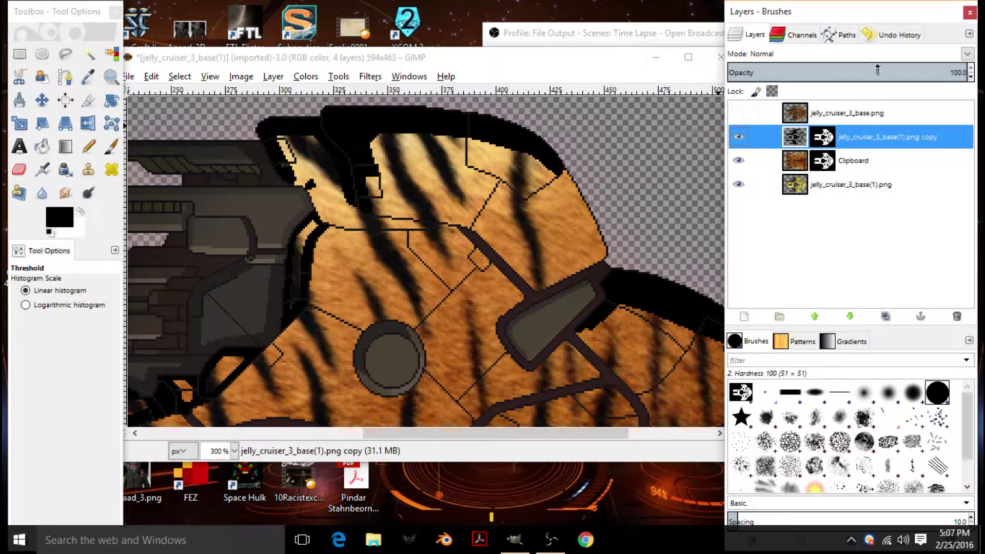
Step: Set the opacity of the jelly_cruiser_3_base(1).png copy layer to 39.9
left_click(798, 162)
left_click(795, 140)
left_click_drag(922, 77, 825, 91)
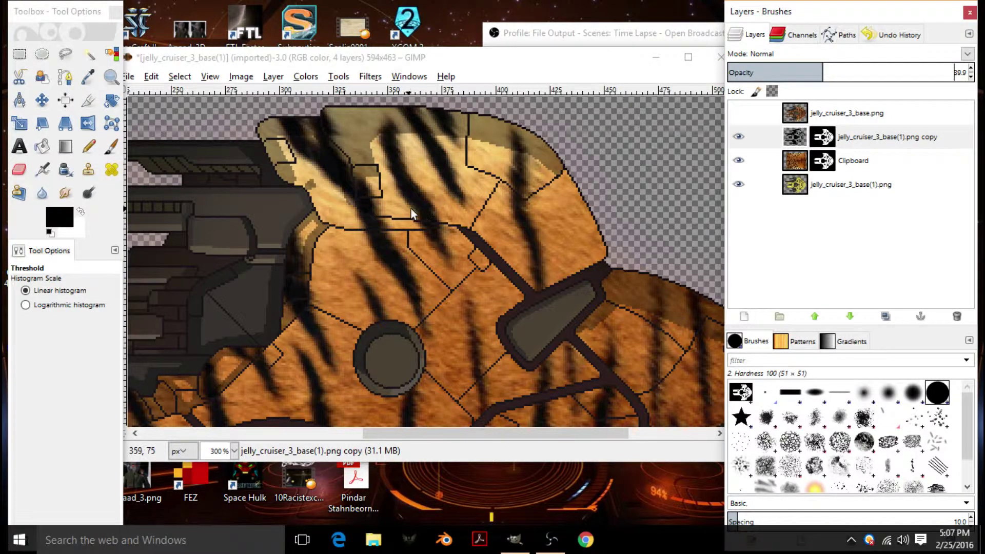
Step: Duplicate the jelly_cruiser_3_base(1).png layer and place the duplicate directly above the Clipboard layer
scroll(411, 208, "down", 4)
scroll(519, 215, "up", 1)
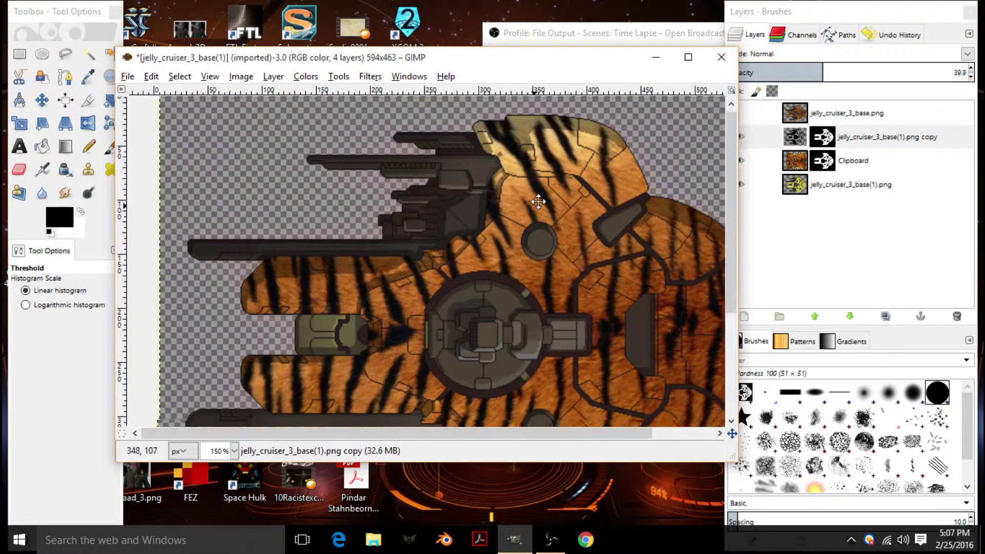
left_click_drag(538, 202, 553, 193)
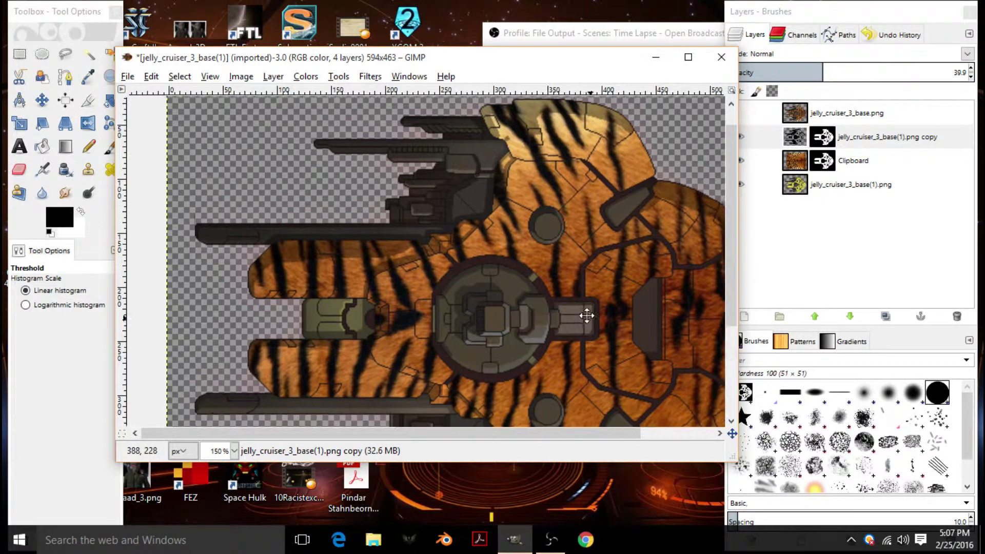
left_click_drag(630, 330, 516, 226)
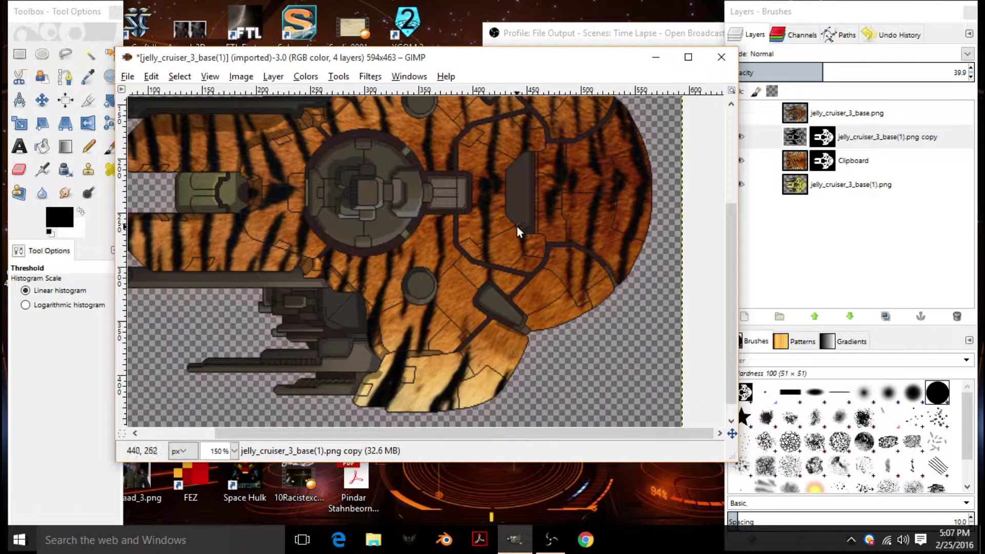
right_click(799, 181)
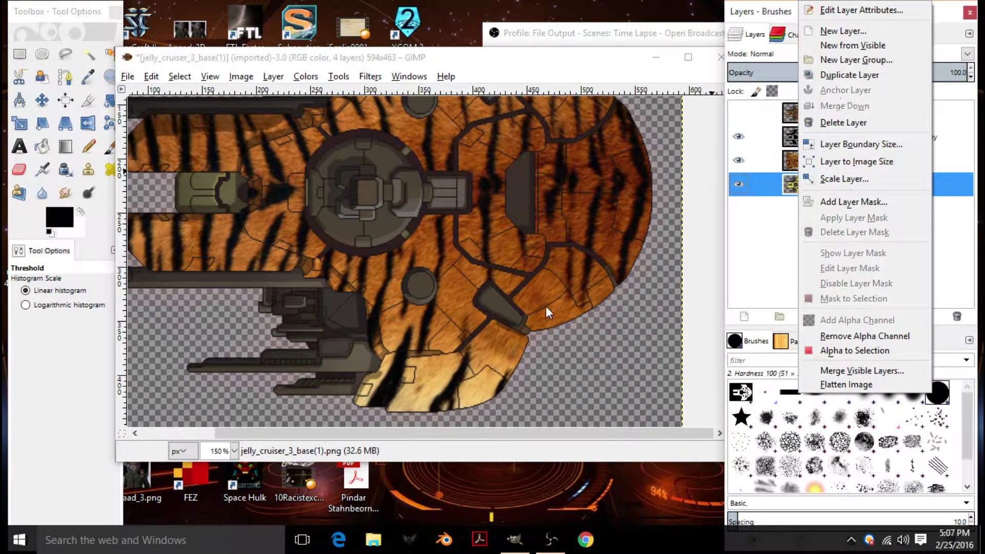
left_click(849, 74)
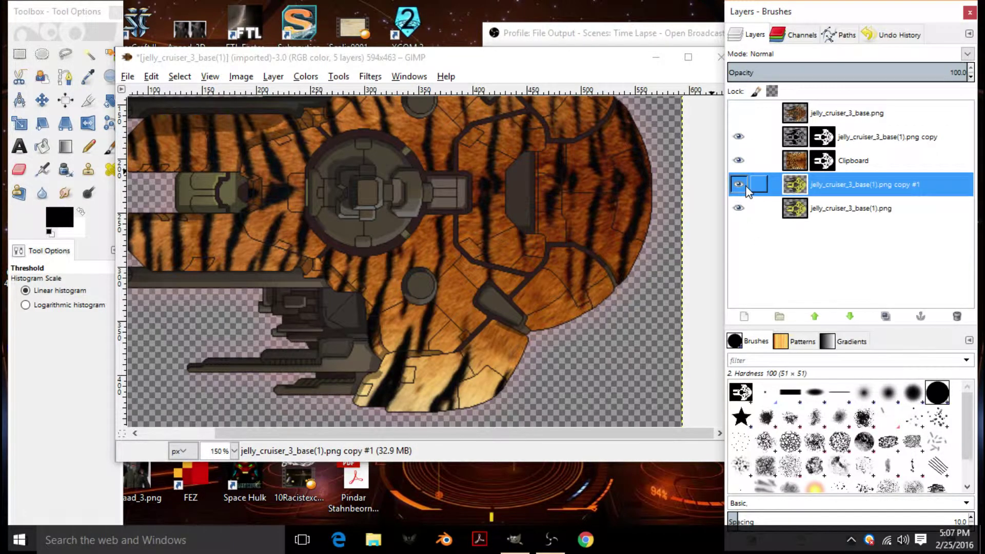
left_click_drag(803, 190, 816, 167)
right_click(545, 162)
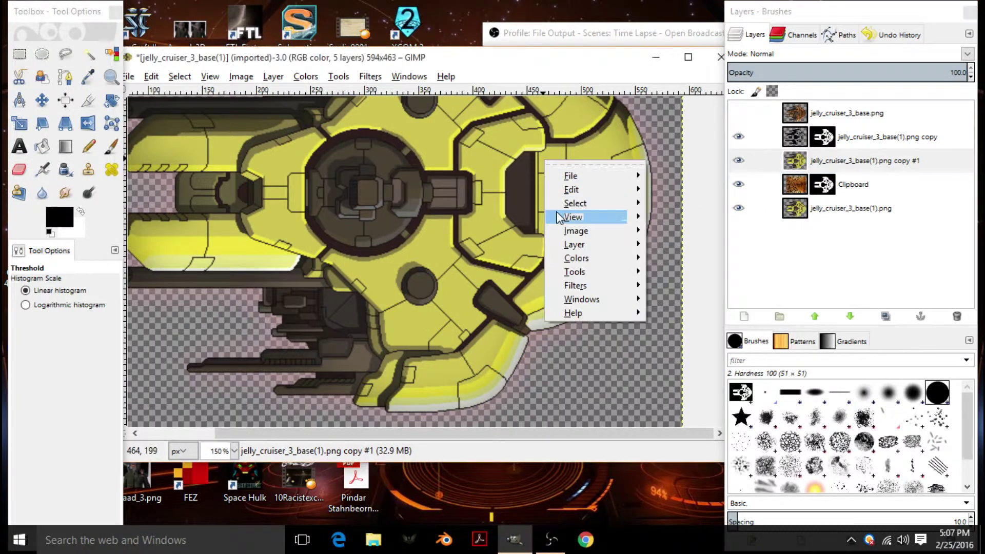
mouse_move(573, 257)
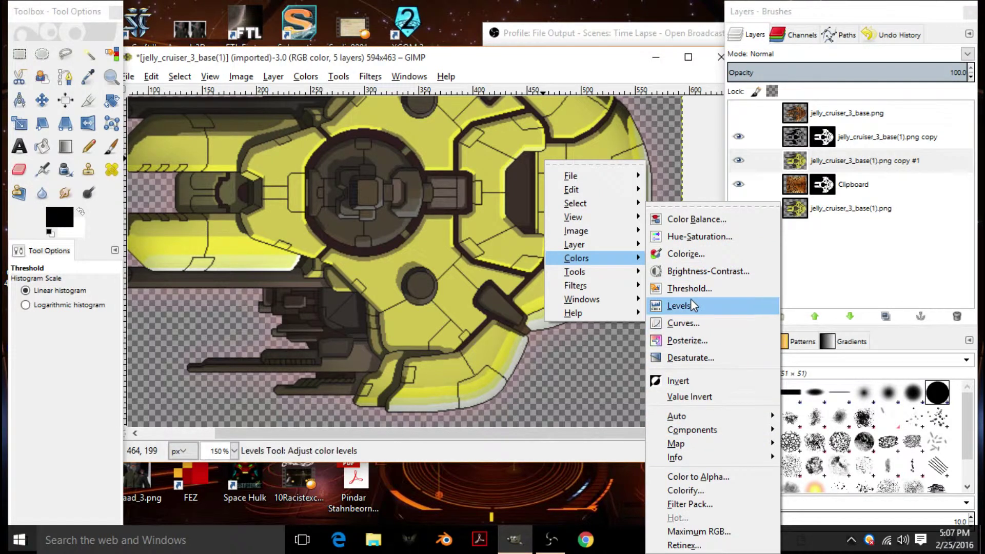
left_click(687, 273)
left_click(823, 402)
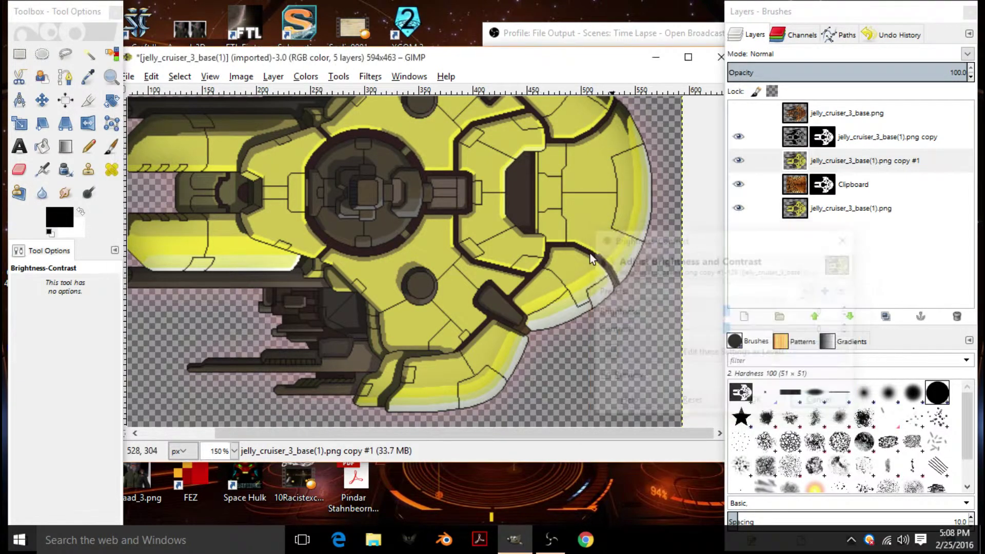
Step: Apply a Threshold with a range of 0 to 209 to the new hull duplicate, isolating its brightest highlights
right_click(545, 196)
mouse_move(571, 290)
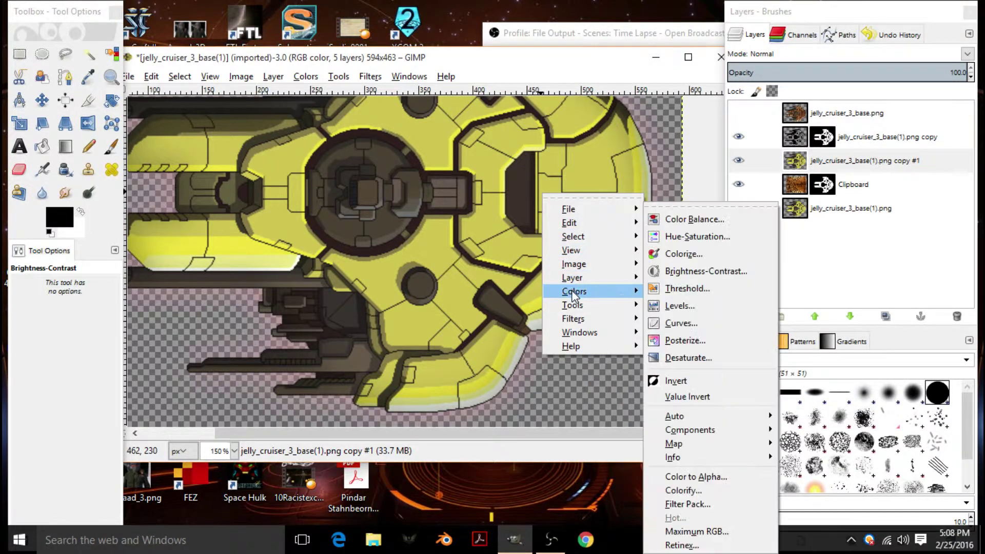
left_click(679, 288)
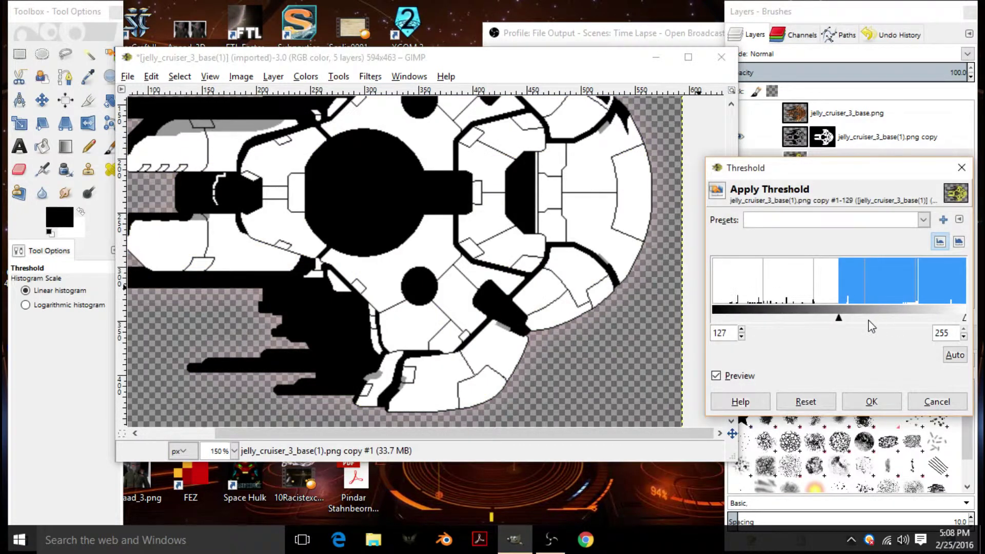
mouse_move(966, 322)
left_mouse_down()
mouse_move(914, 324)
mouse_move(983, 320)
left_mouse_up()
left_click_drag(847, 317, 690, 314)
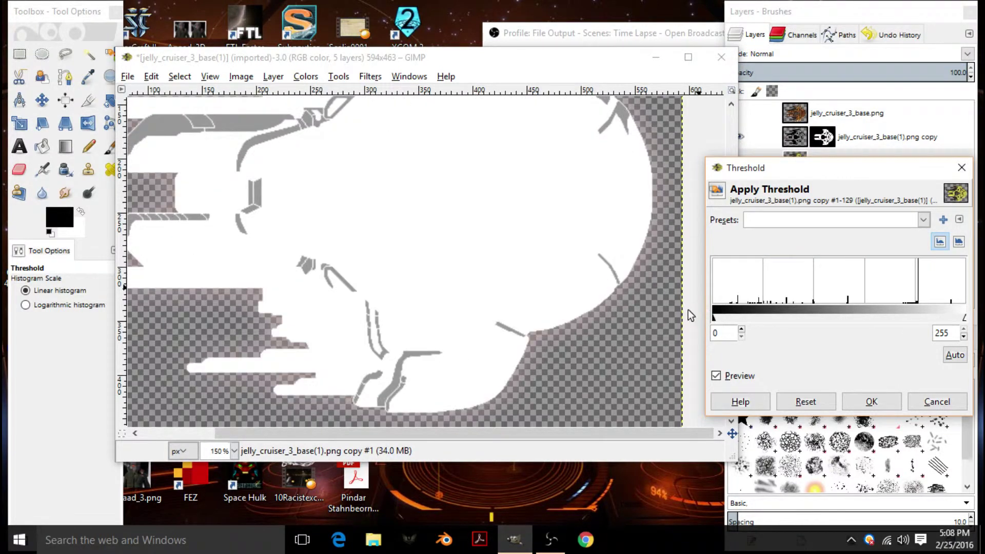
left_click_drag(966, 322, 922, 322)
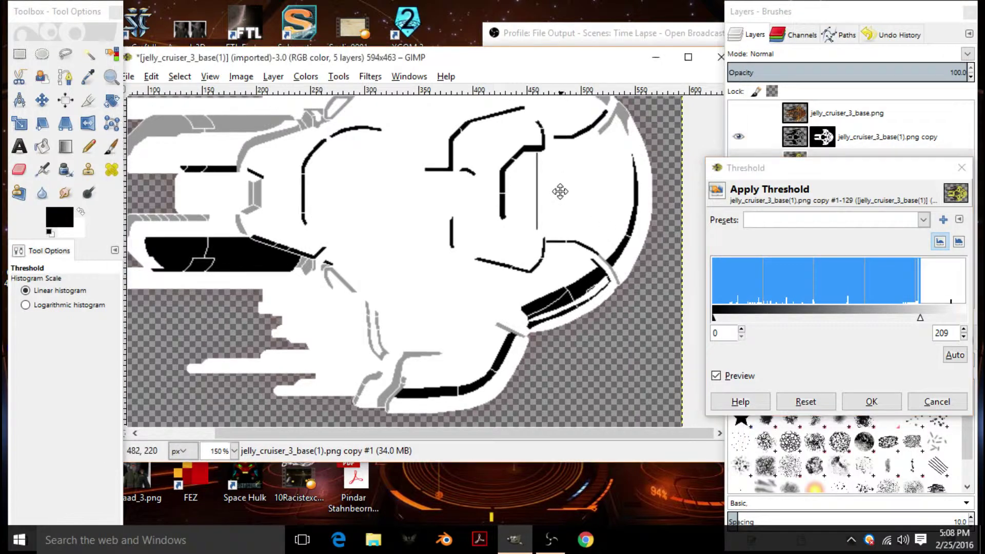
left_click_drag(572, 296, 616, 224)
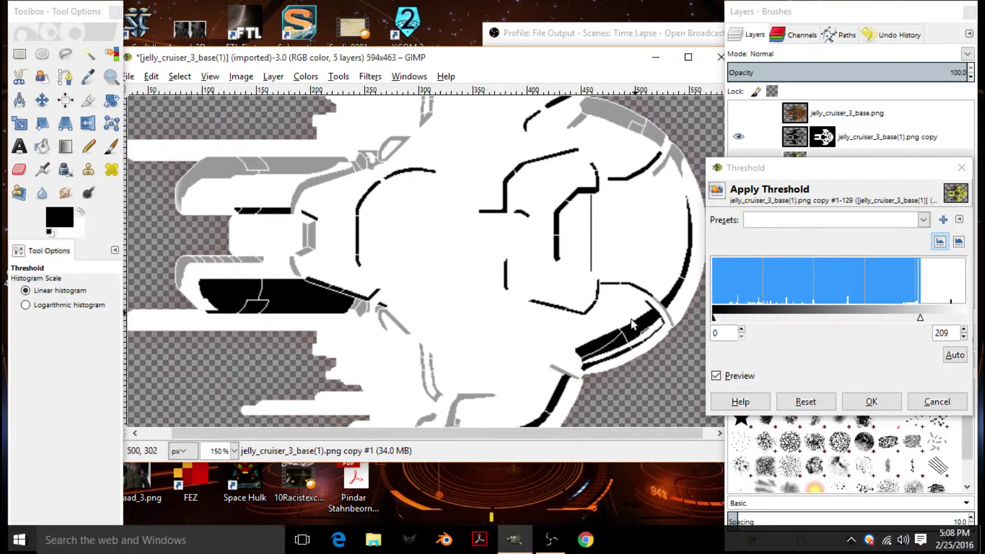
left_click(871, 402)
Step: Invert the colors of the thresholded jelly_cruiser_3_base(1).png copy #1 layer
right_click(460, 174)
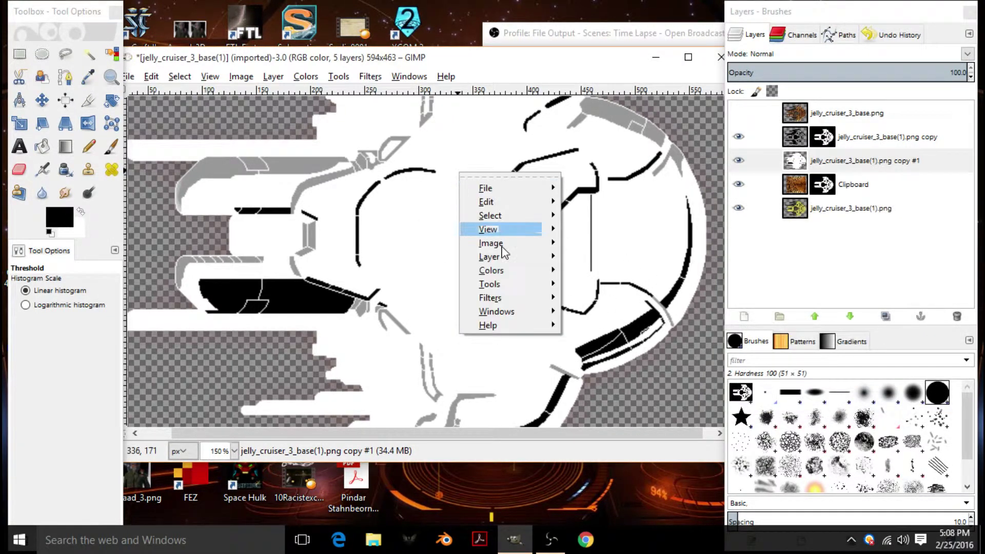
mouse_move(513, 270)
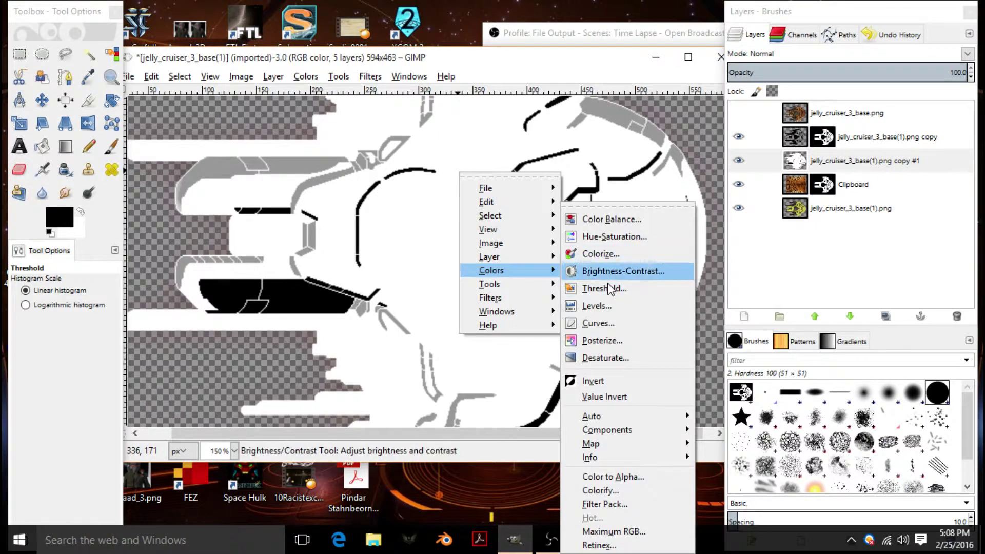
left_click(604, 385)
Step: Turn the black of the jelly_cruiser_3_base(1).png copy #1 layer transparent with Color to Alpha, using color 000000
right_click(447, 209)
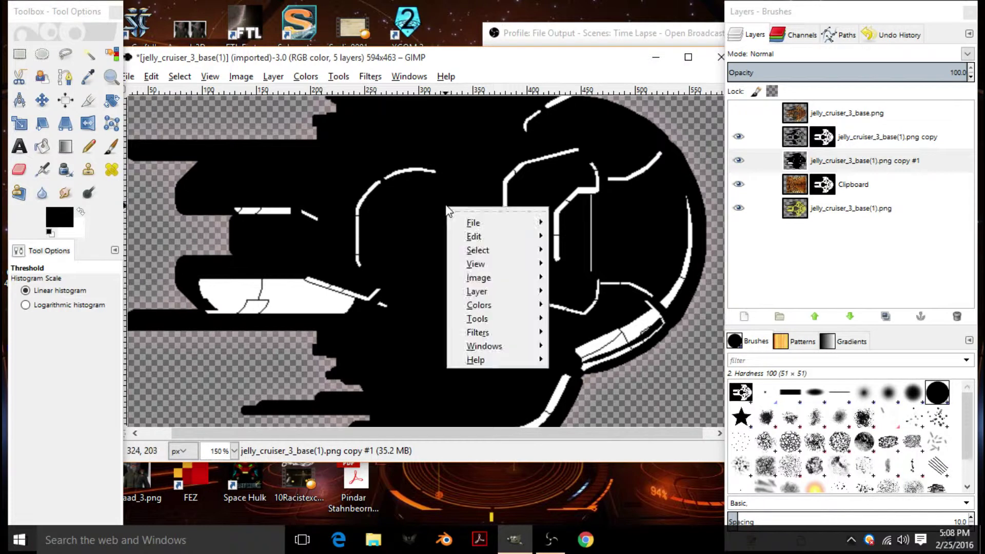
mouse_move(489, 305)
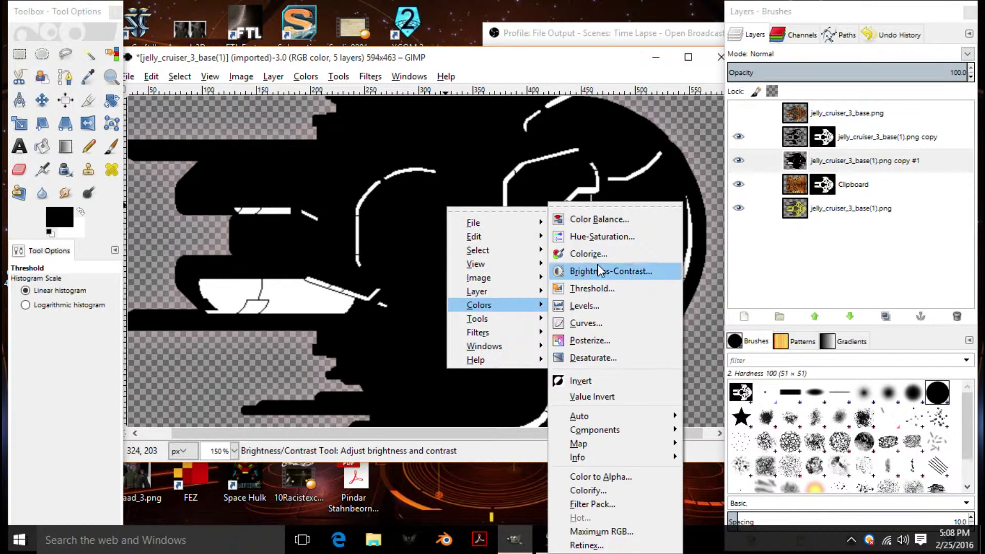
left_click(608, 476)
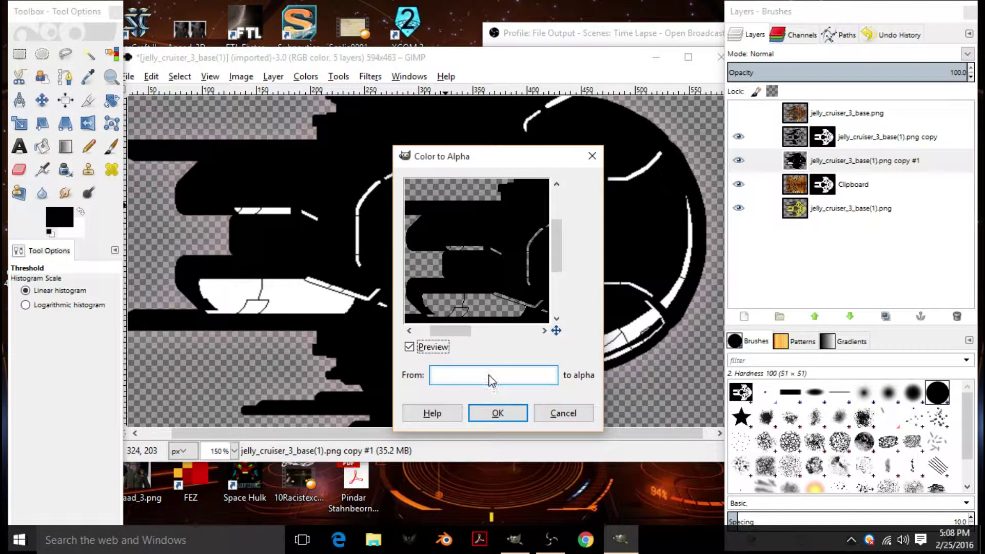
left_click(491, 381)
left_click_drag(554, 267, 512, 350)
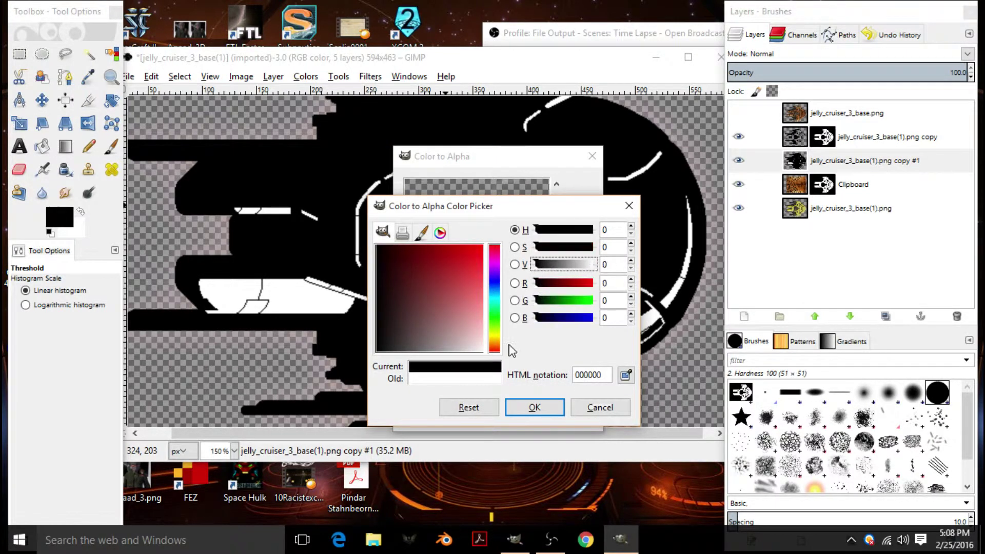
left_click(534, 406)
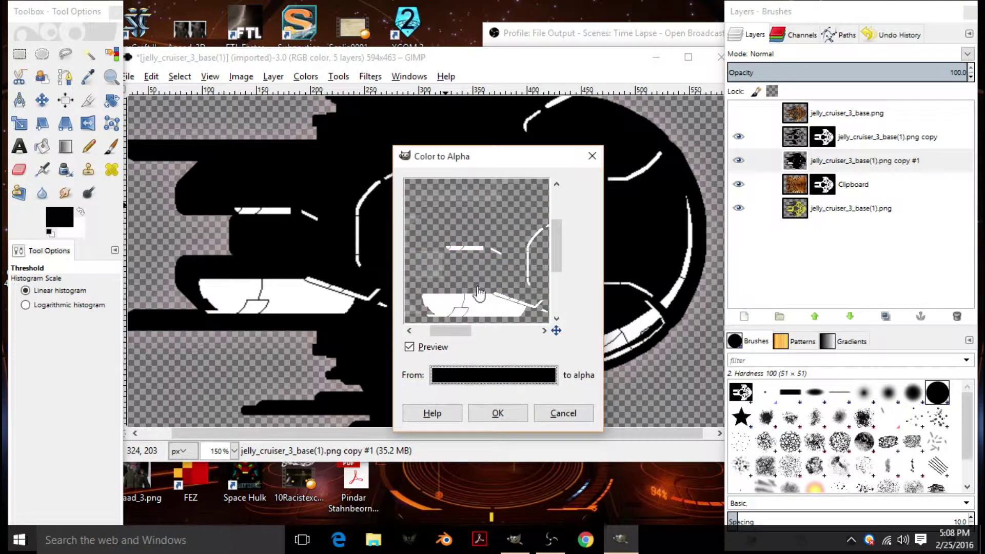
left_click(507, 415)
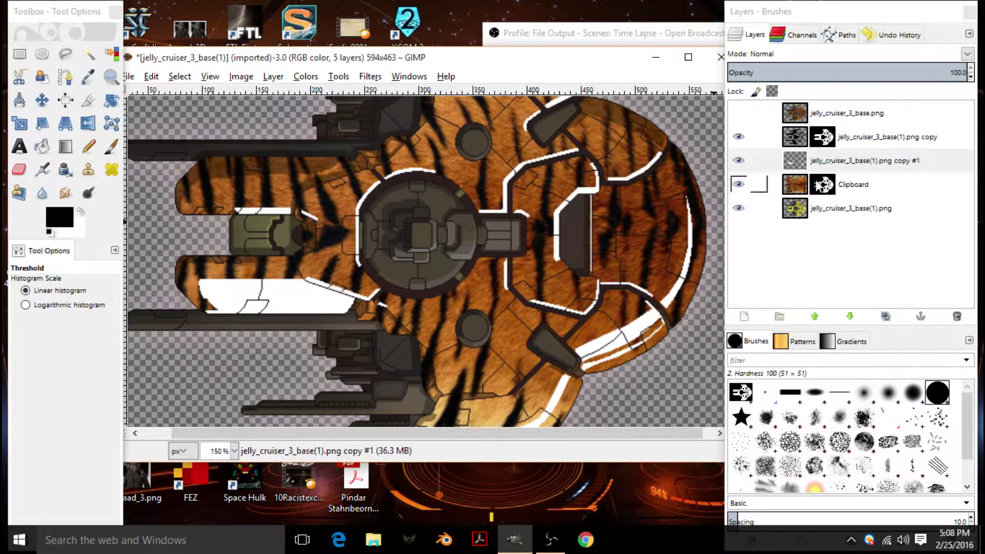
Step: Add a white (full opacity) layer mask to jelly_cruiser_3_base(1).png copy #1 and anchor the pasted hull mask into it
right_click(795, 163)
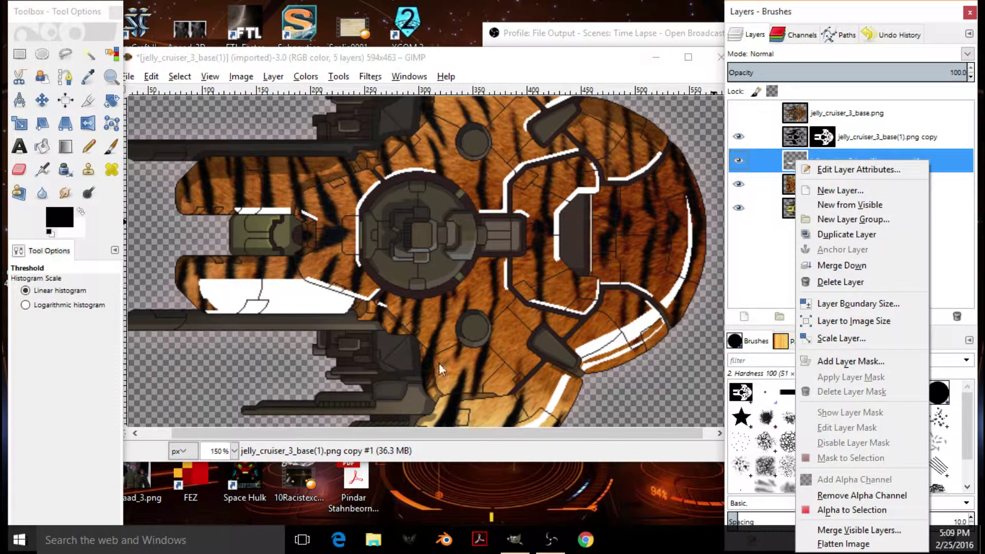
left_click(839, 361)
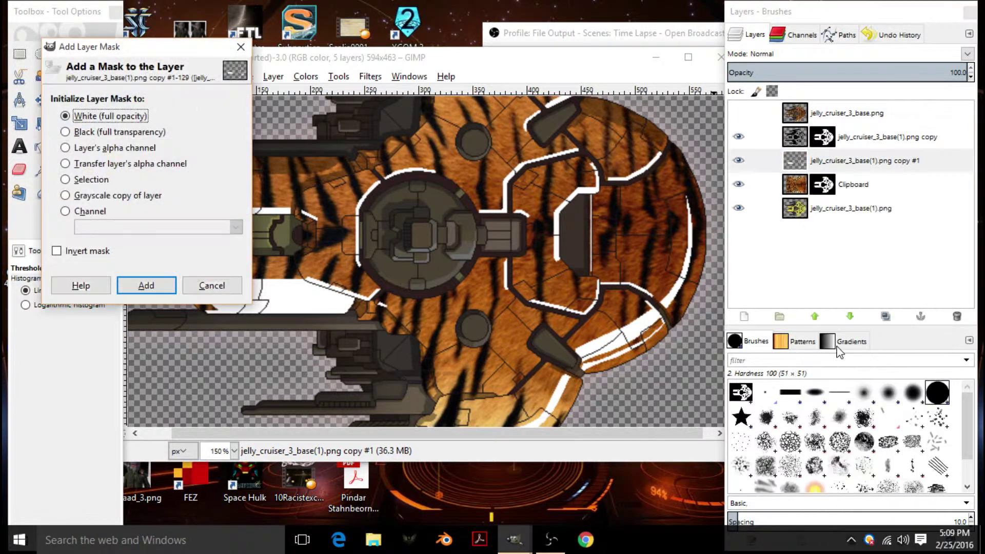
left_click(159, 285)
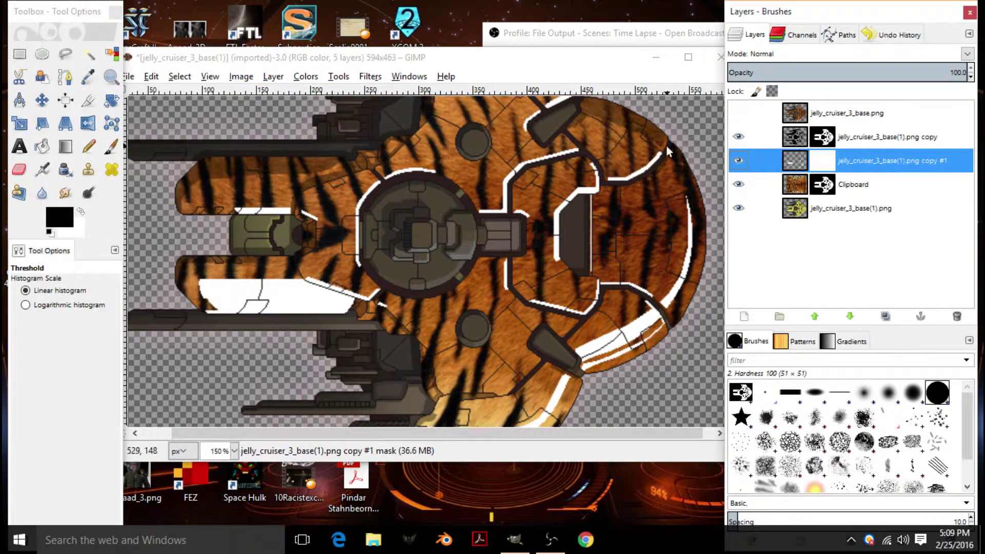
key("ctrl+v")
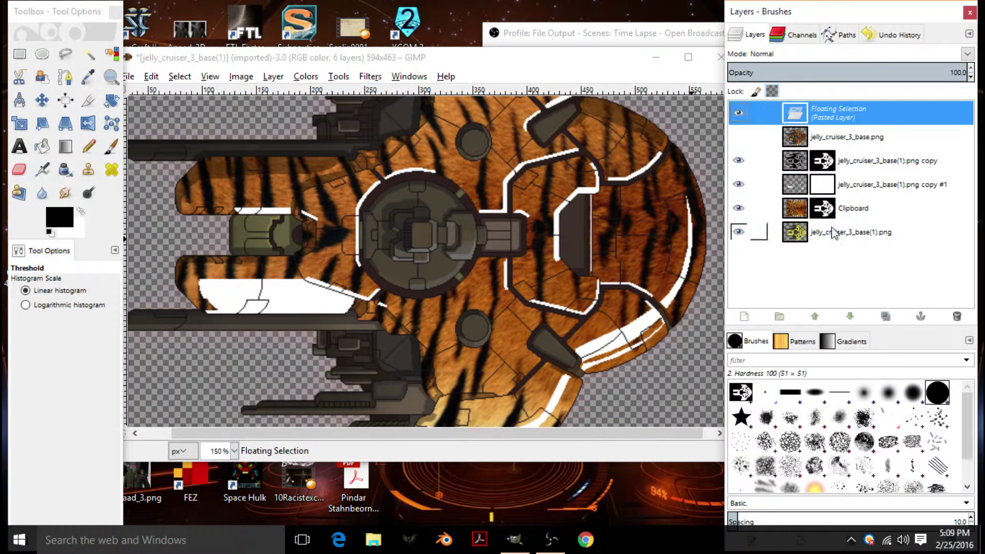
left_click(920, 317)
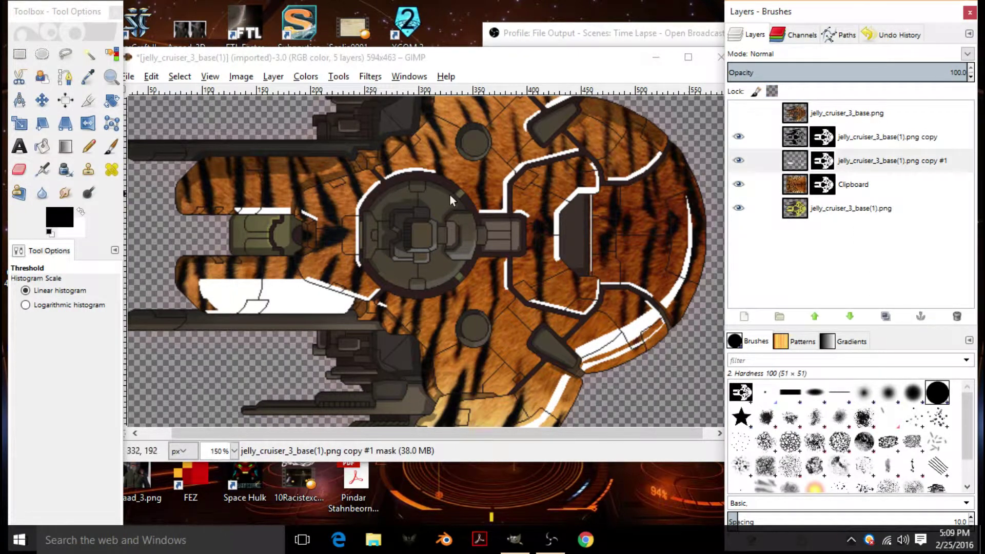
Step: Set the opacity of the jelly_cruiser_3_base(1).png copy #1 highlight layer to 32.7
left_click_drag(864, 76, 803, 73)
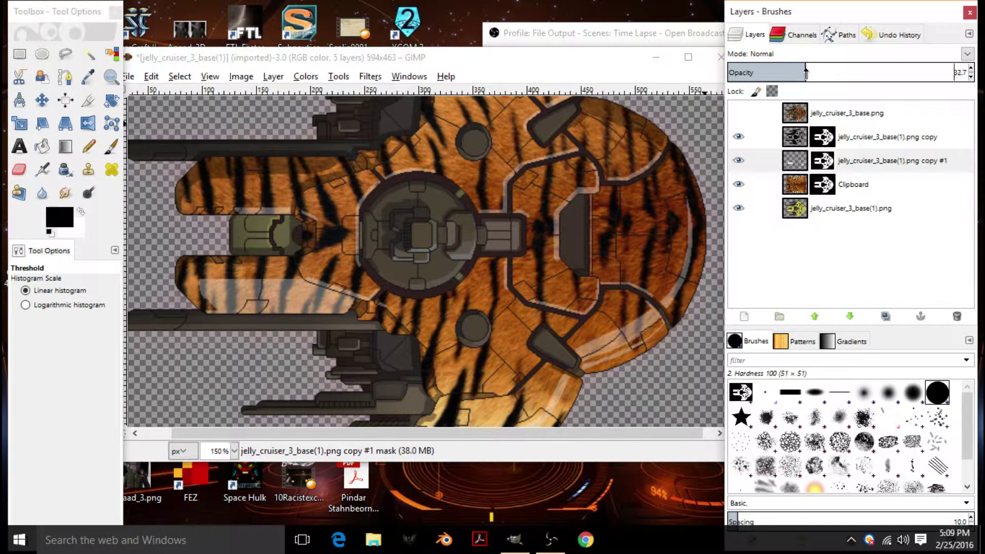
scroll(666, 253, "down", 2)
key("minus")
key("minus")
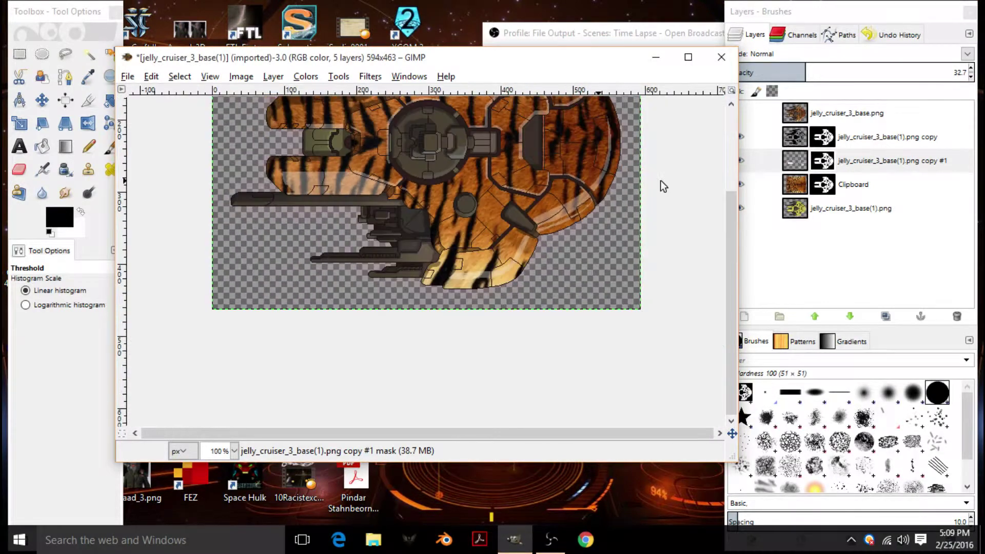
key("2")
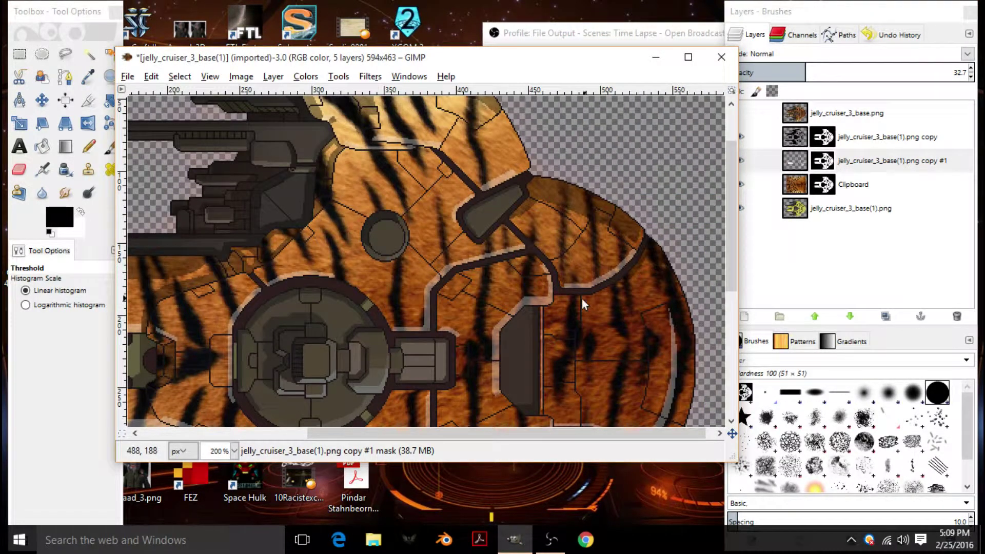
scroll(513, 369, "down", 3)
left_click_drag(762, 160, 797, 163)
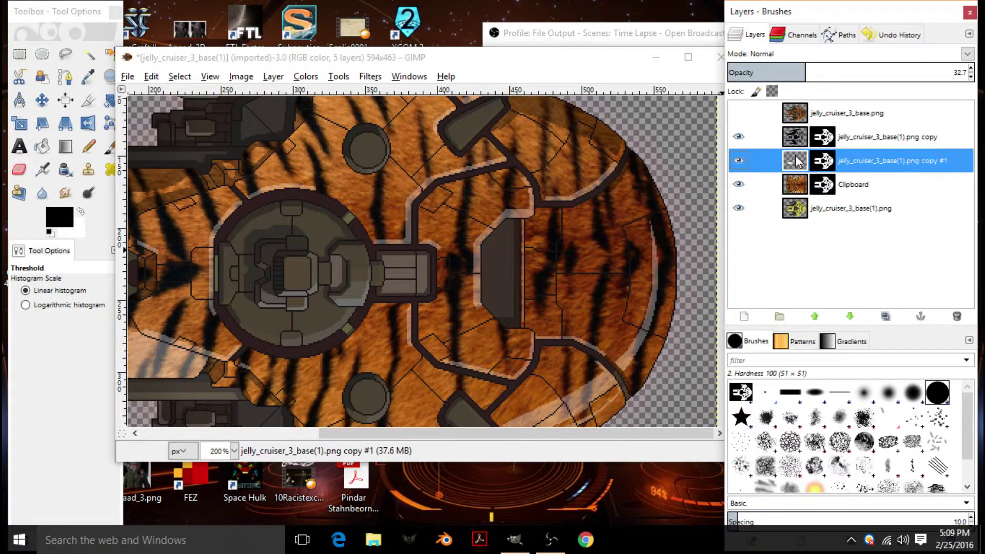
Step: Compare the tiger-striped hull against the jelly_cruiser_3_base.png layer by repeatedly showing and hiding that layer
left_click(738, 112)
left_click(738, 113)
left_click(738, 112)
left_click(738, 112)
left_click(739, 112)
left_click(738, 112)
left_click(739, 112)
left_click(738, 112)
left_click(739, 113)
left_click(739, 112)
left_click(738, 112)
left_click(739, 113)
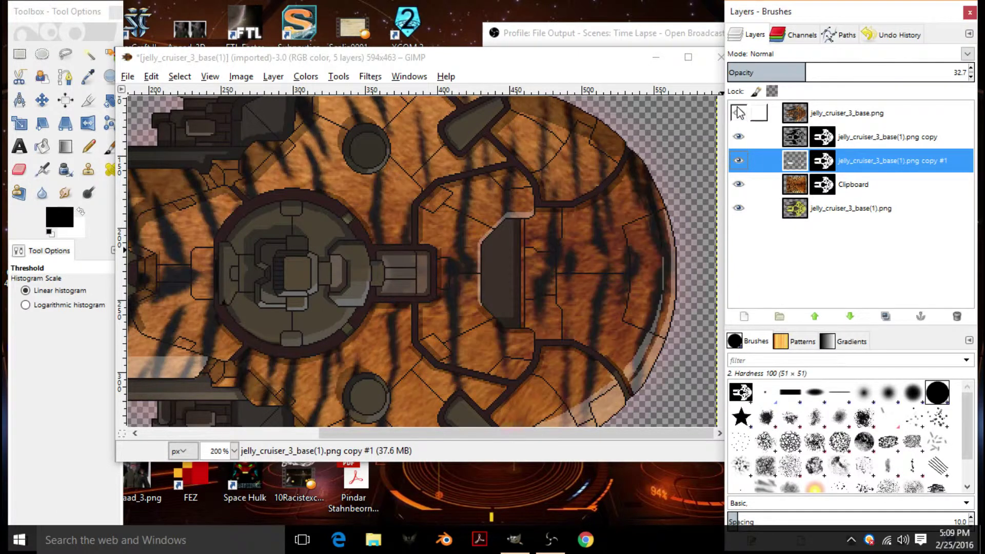
left_click(739, 112)
scroll(556, 211, "down", 2)
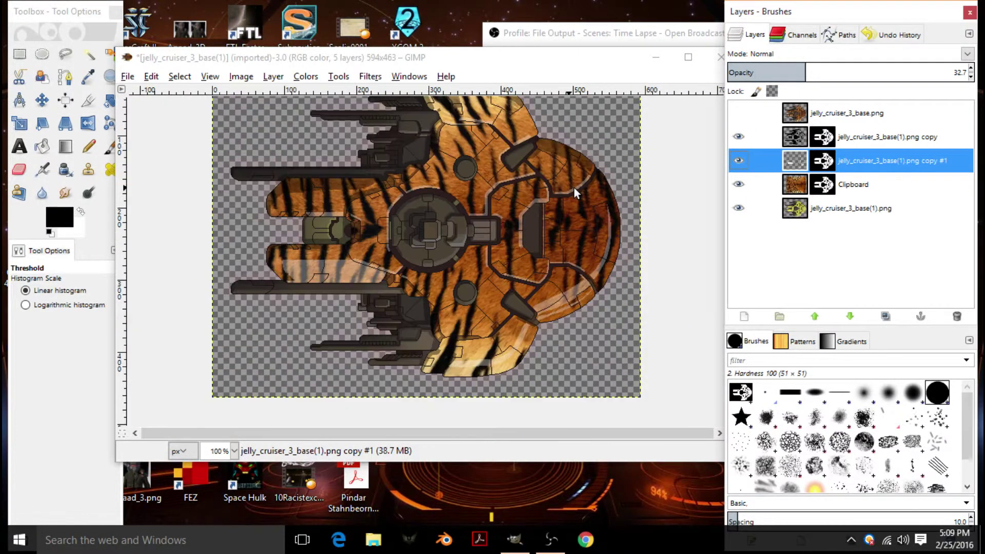
left_click(587, 220)
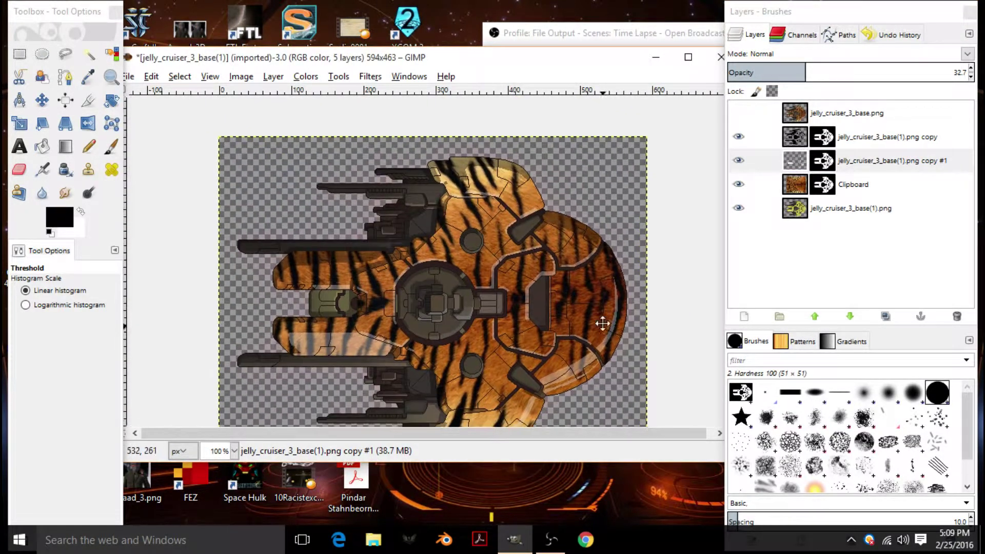
scroll(579, 314, "down", 3)
scroll(475, 193, "up", 2)
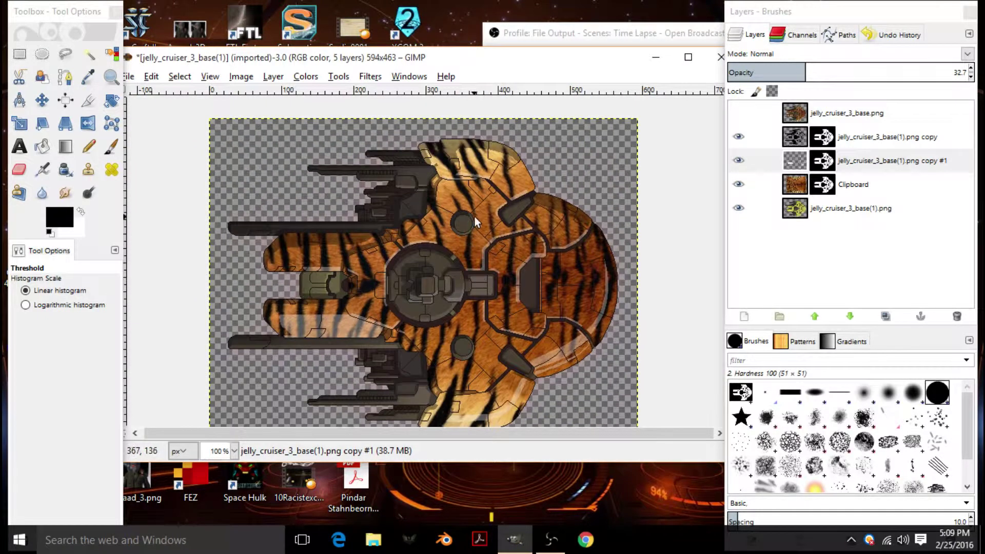
left_click(747, 114)
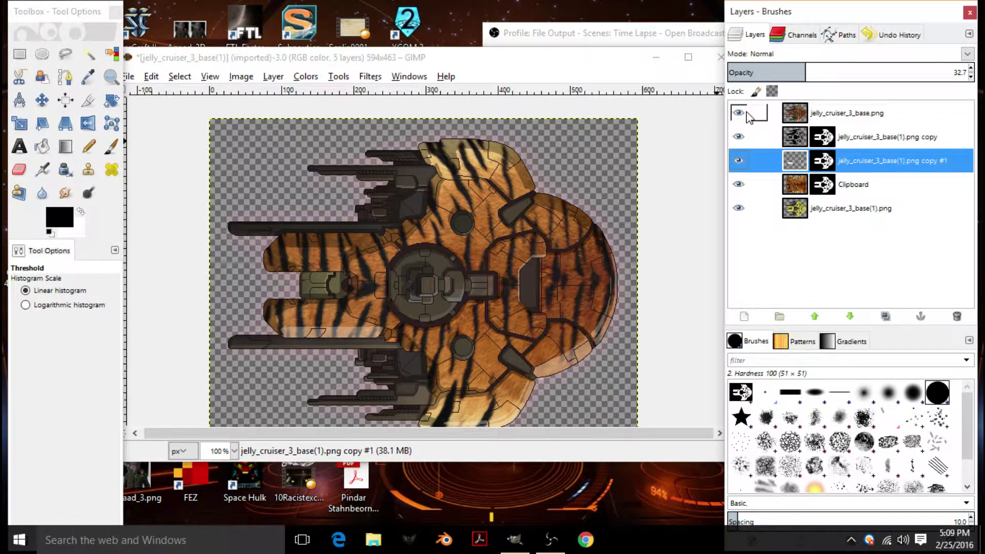
left_click(738, 114)
left_click(739, 114)
left_click(749, 118)
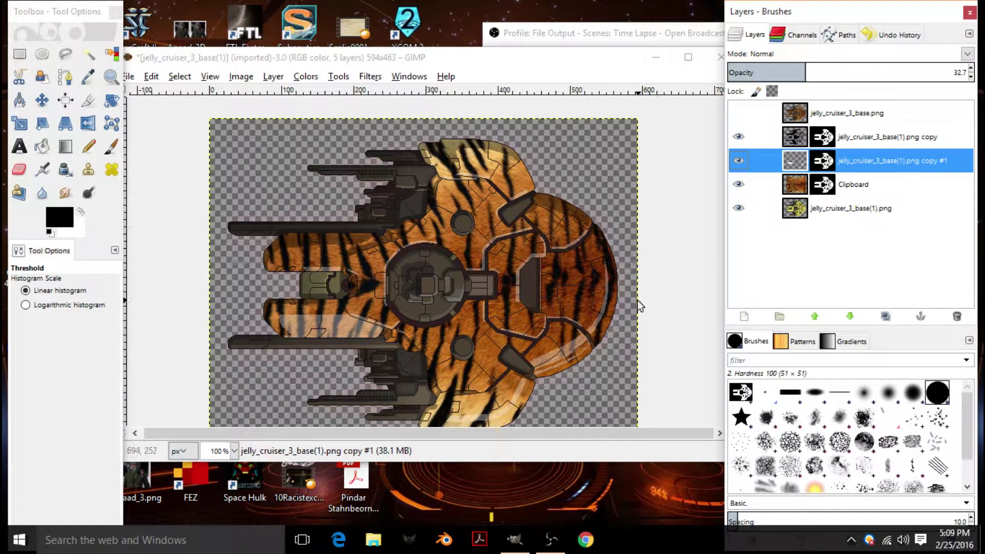
left_click_drag(619, 302, 600, 218)
left_click_drag(540, 185, 574, 221)
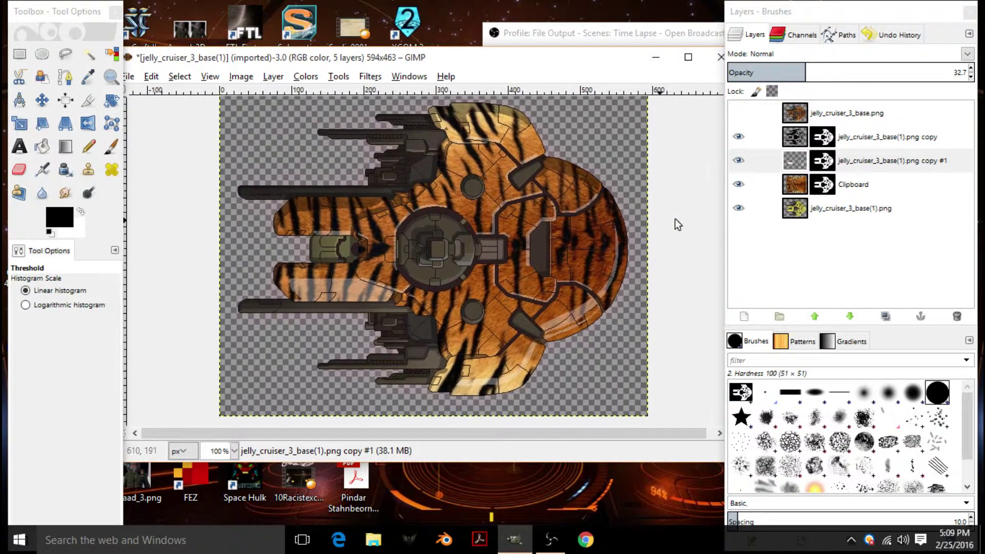
Step: Examine each layer's contribution and the hull's outer outline up close, checking it with the jelly_cruiser_3_base.png layer shown and hidden
left_click(738, 208)
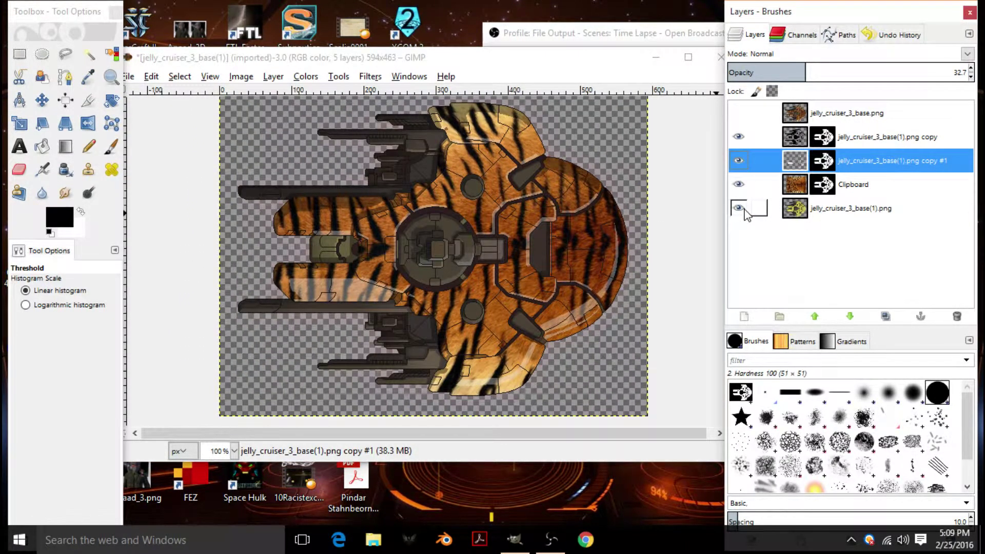
double_click(744, 212)
left_click(739, 113)
left_click(738, 160)
left_click(738, 160)
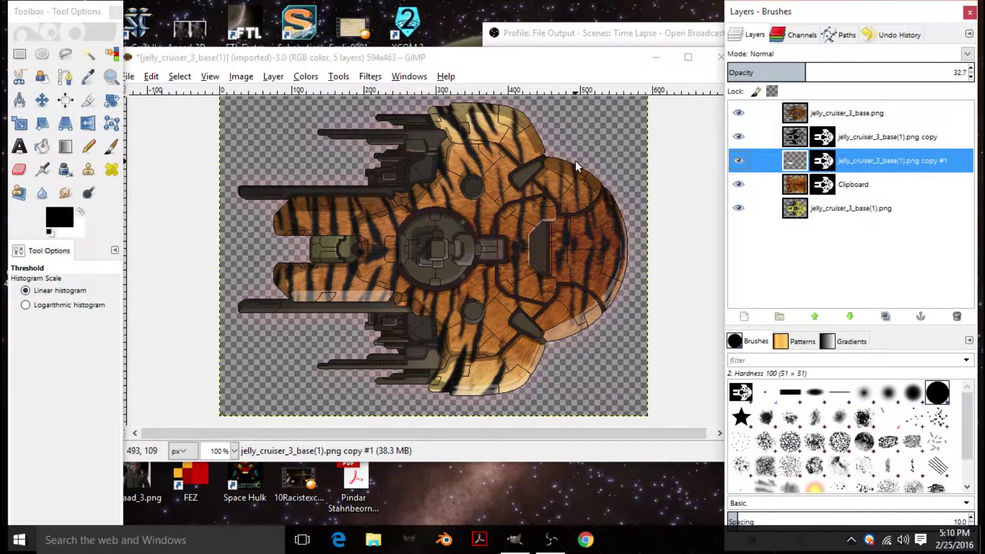
scroll(576, 161, "up", 5)
scroll(608, 202, "up", 1)
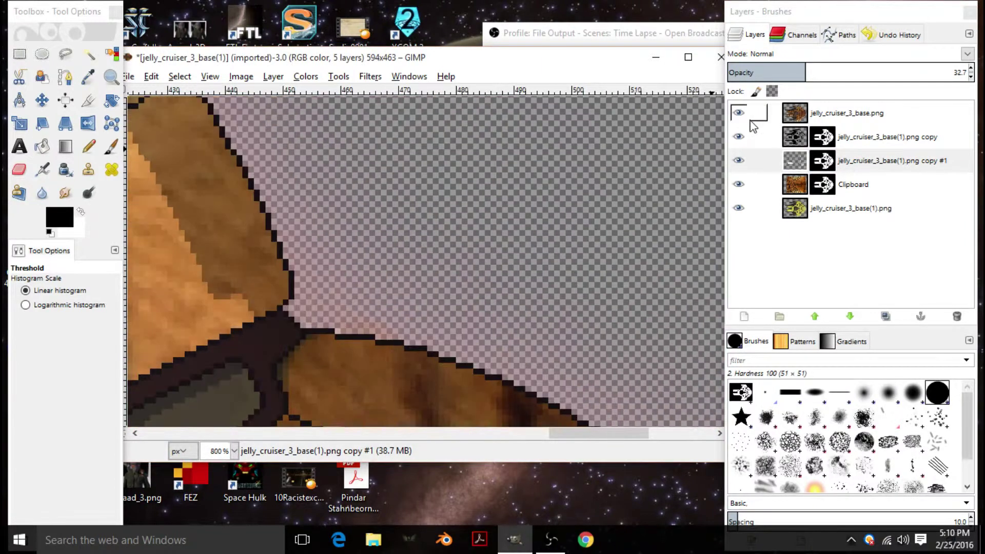
left_click_drag(573, 239, 604, 175)
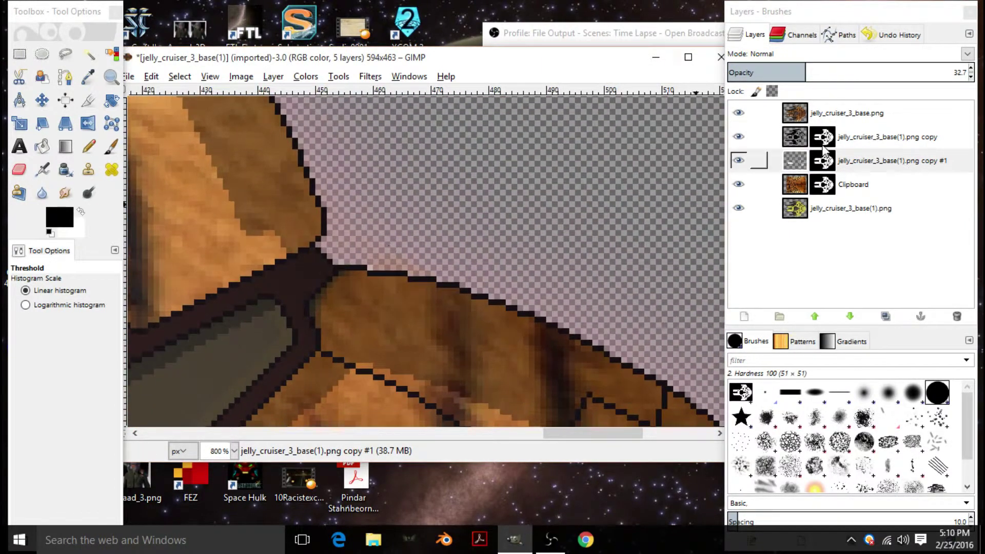
left_click(741, 116)
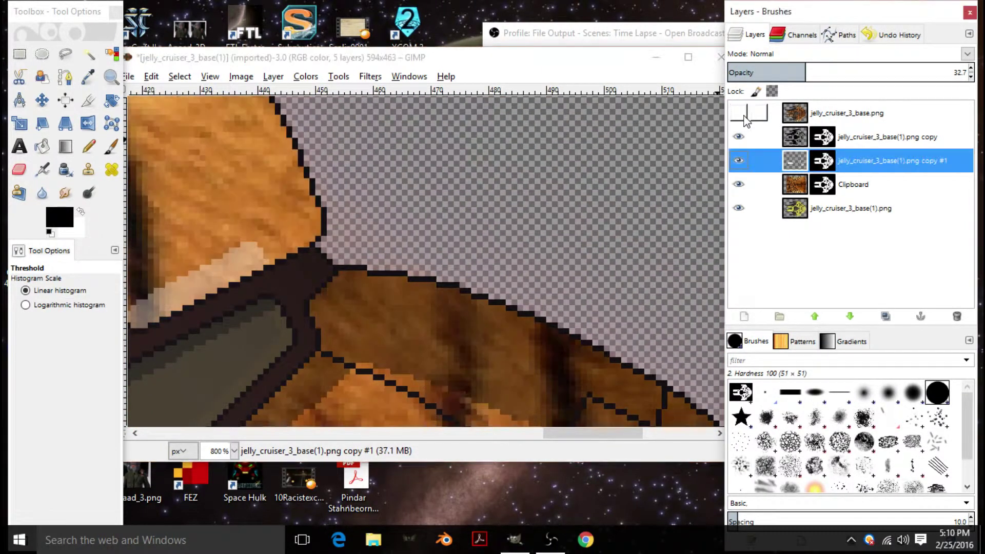
left_click(744, 118)
left_click(744, 119)
scroll(651, 194, "down", 3)
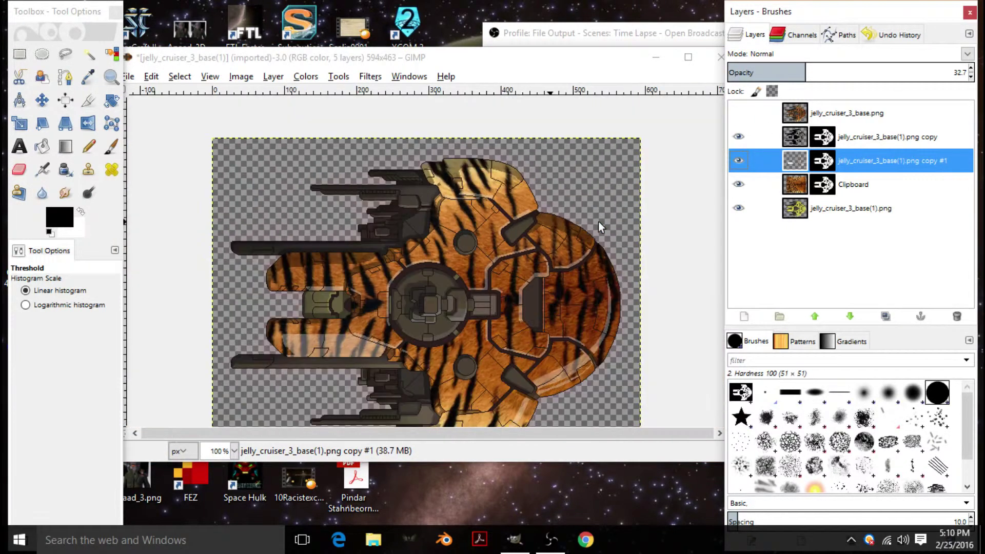
left_click_drag(510, 300, 539, 246)
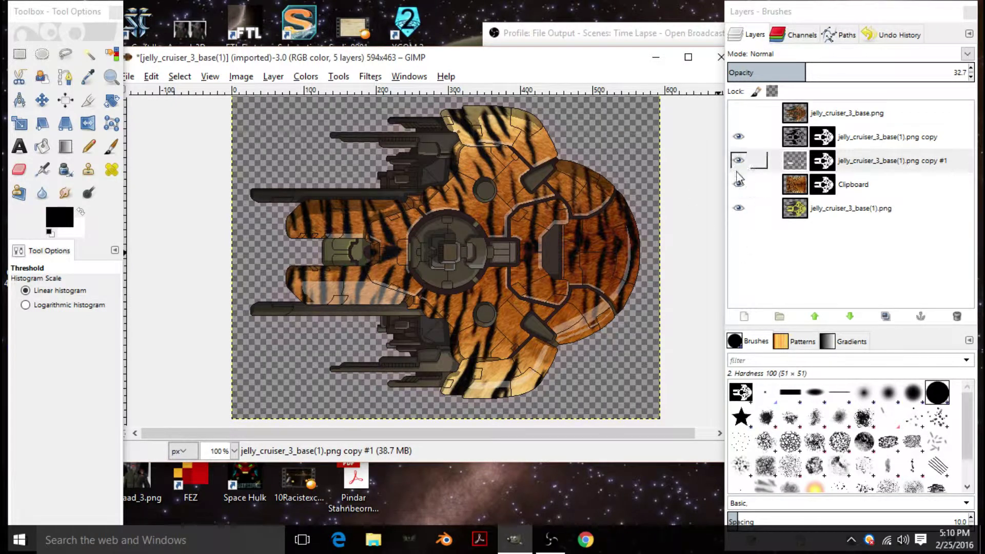
left_click(739, 187)
Step: Export the image to the Downloads folder as jelly_cruiser_3_base(2).png
left_click_drag(135, 59, 201, 59)
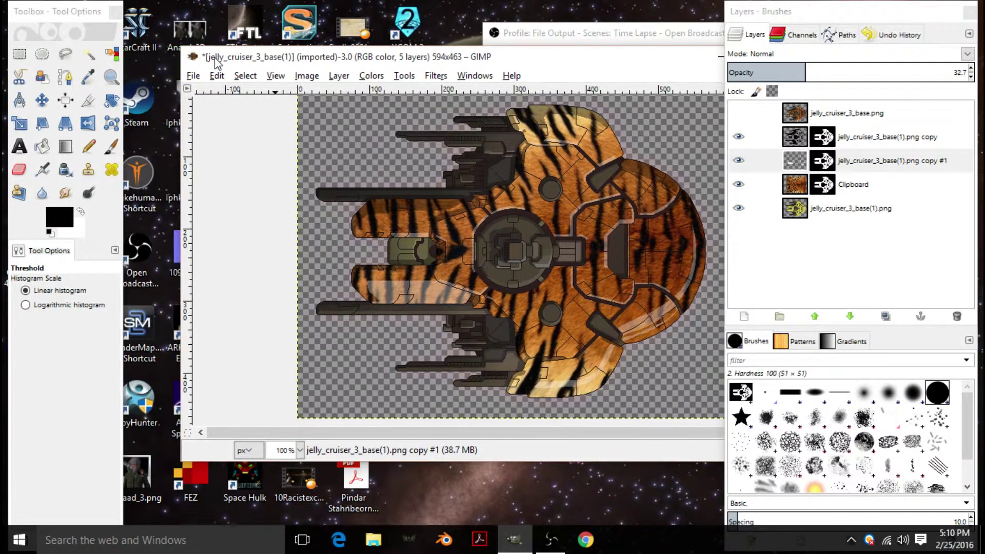
left_click(194, 76)
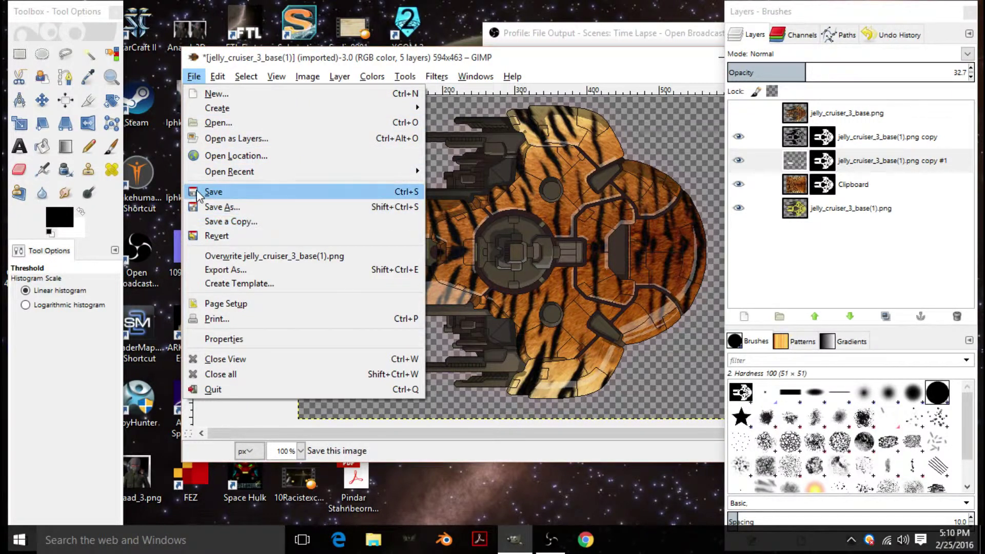
left_click(227, 270)
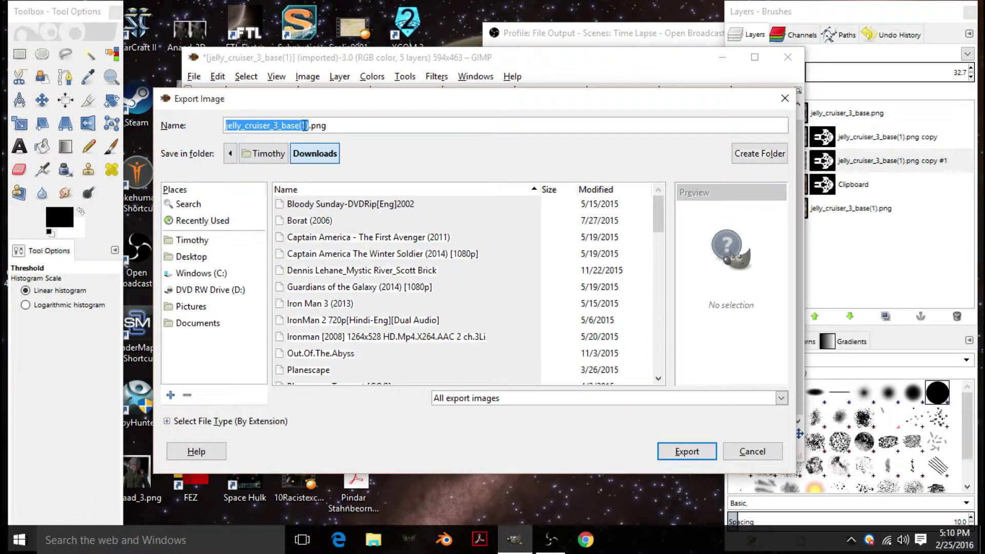
left_click(306, 125)
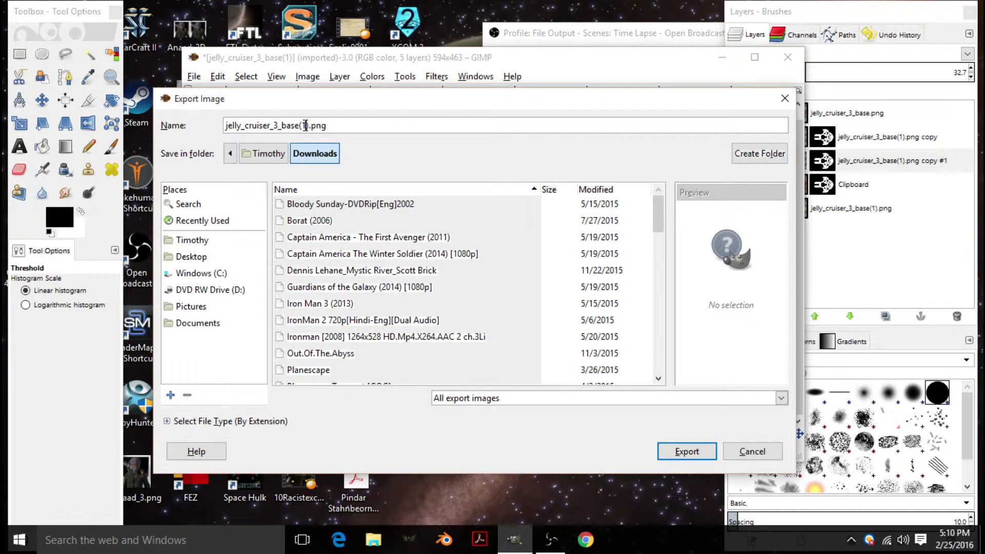
key("BackSpace")
type("2")
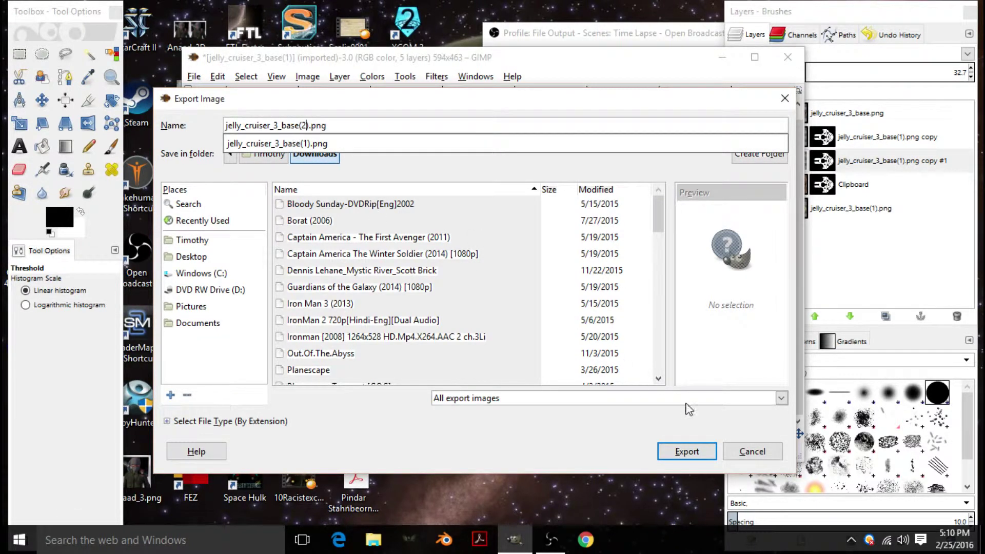
left_click(687, 454)
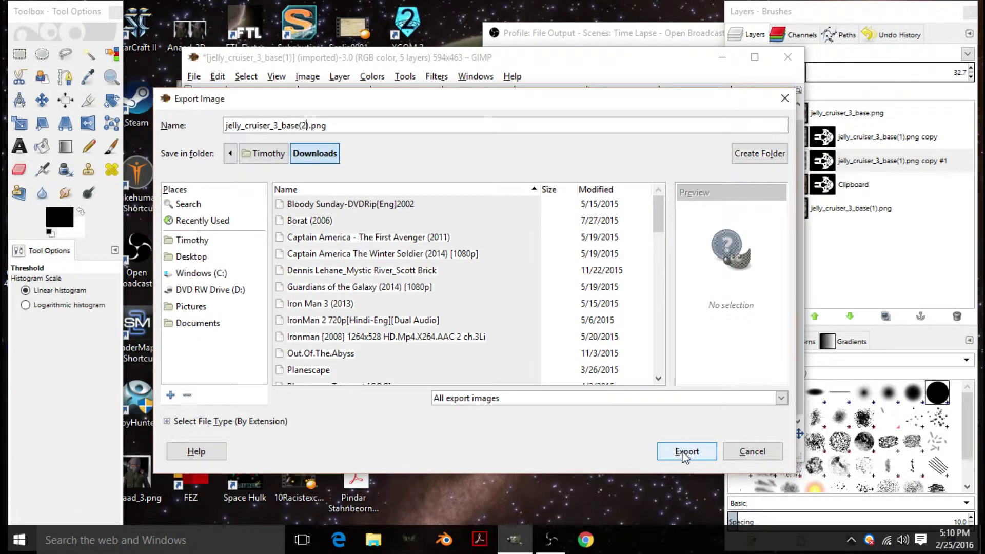
Step: Complete the PNG export of jelly_cruiser_3_base(2).png with the offered export options
left_click(686, 453)
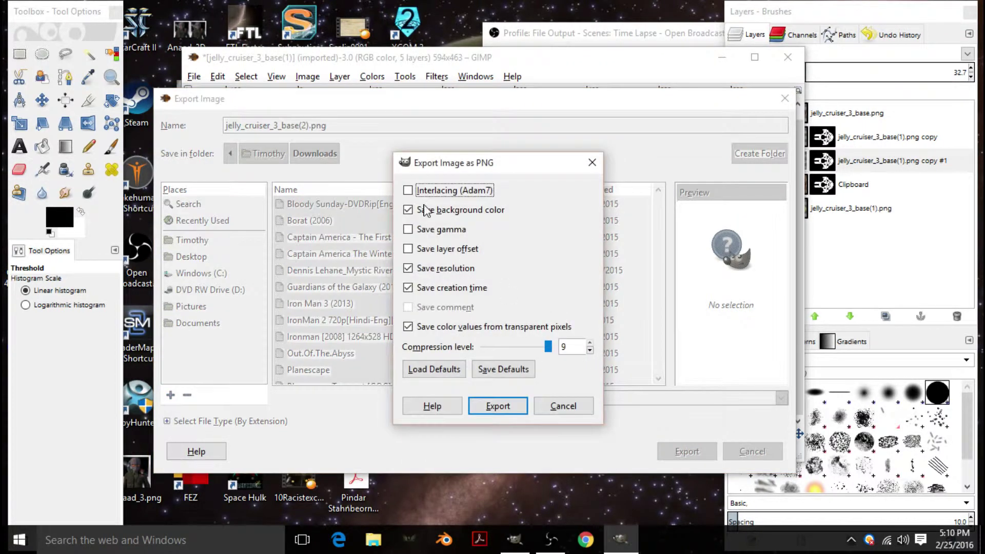
left_click(498, 405)
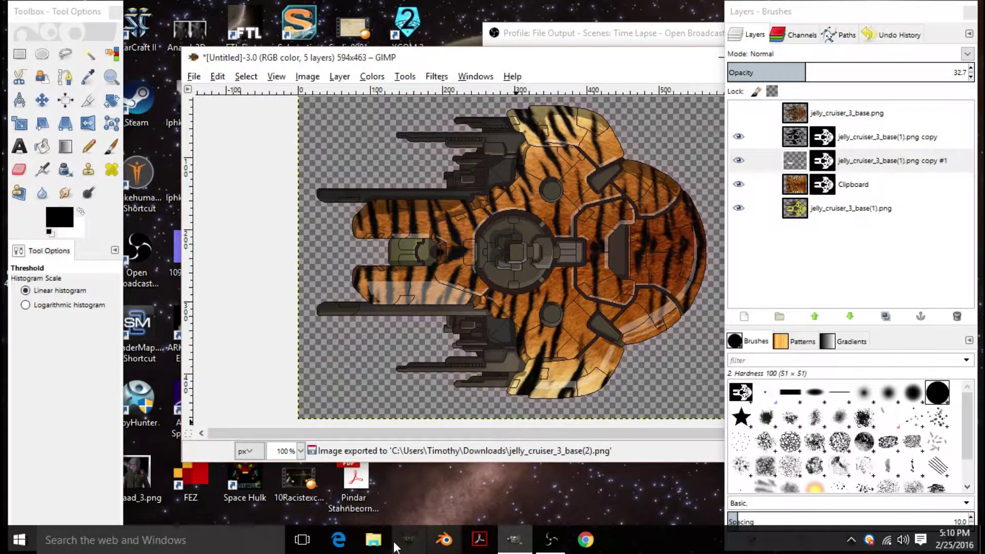
Step: Switch to File Explorer, open jelly_cruiser_3_base(2).png from the Downloads folder to inspect the exported hull, and close the viewer
left_click(374, 539)
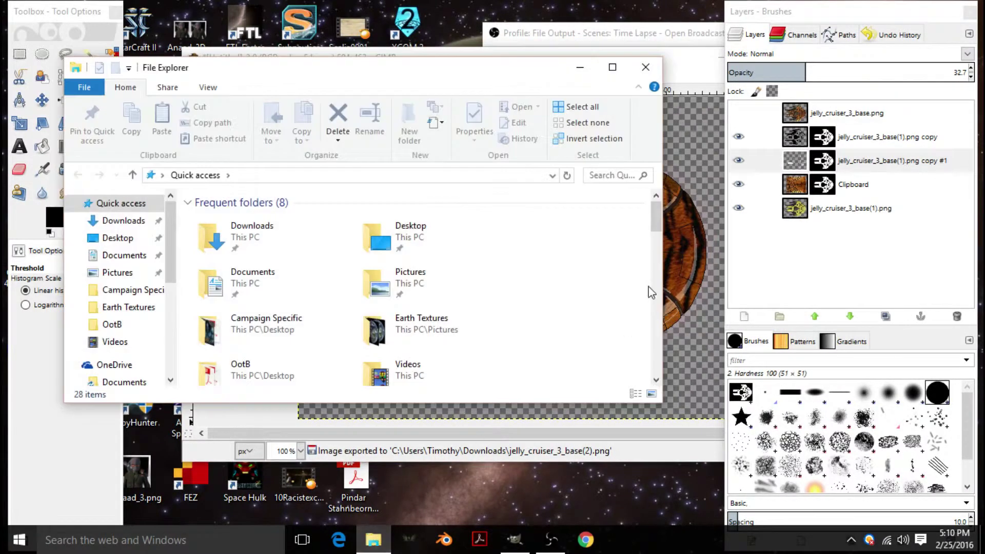
scroll(611, 277, "down", 5)
left_click(115, 220)
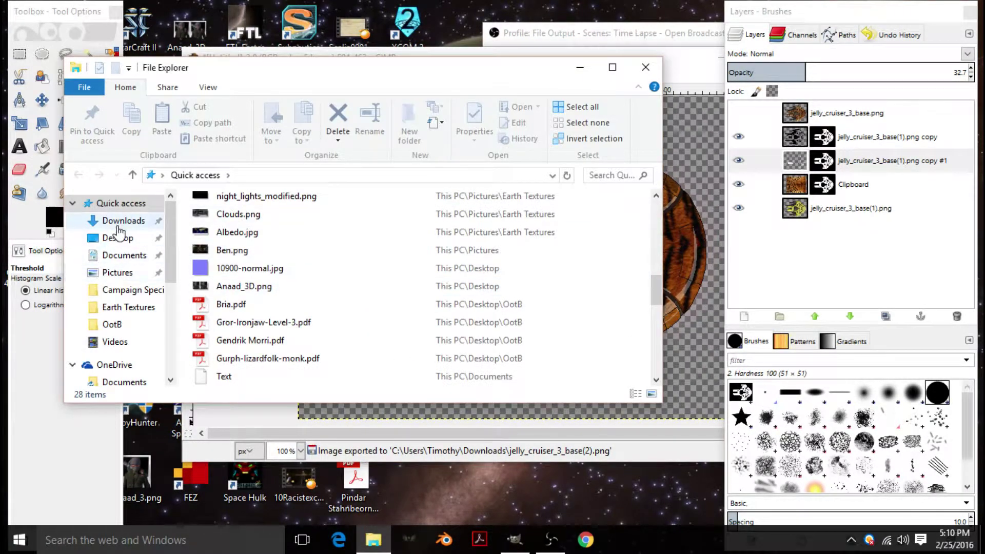
scroll(387, 259, "down", 10)
scroll(387, 268, "down", 10)
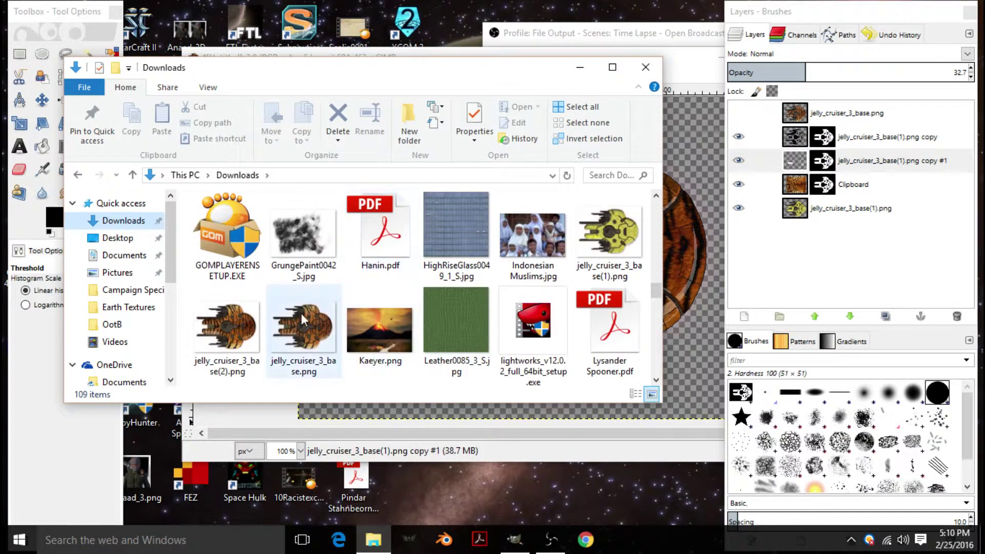
double_click(220, 319)
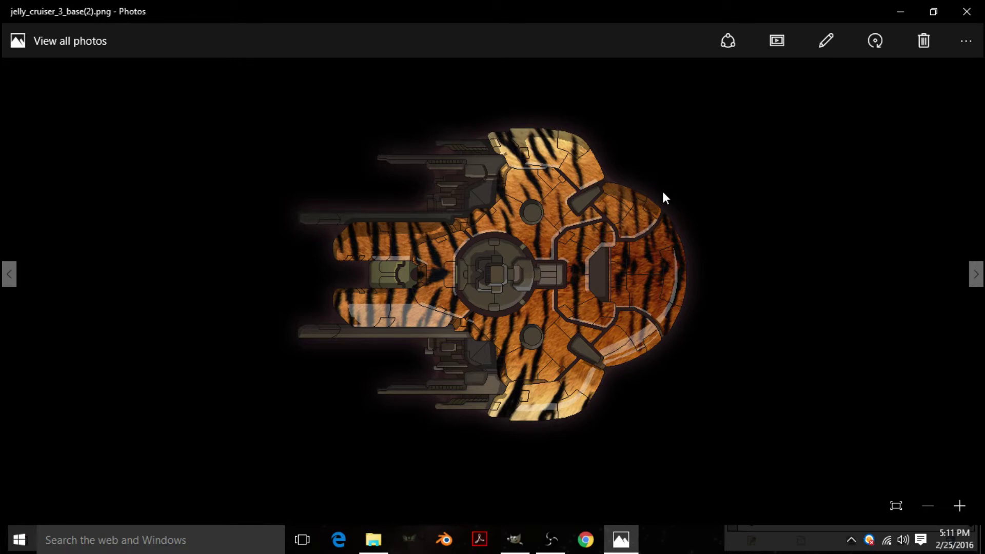
left_click(967, 11)
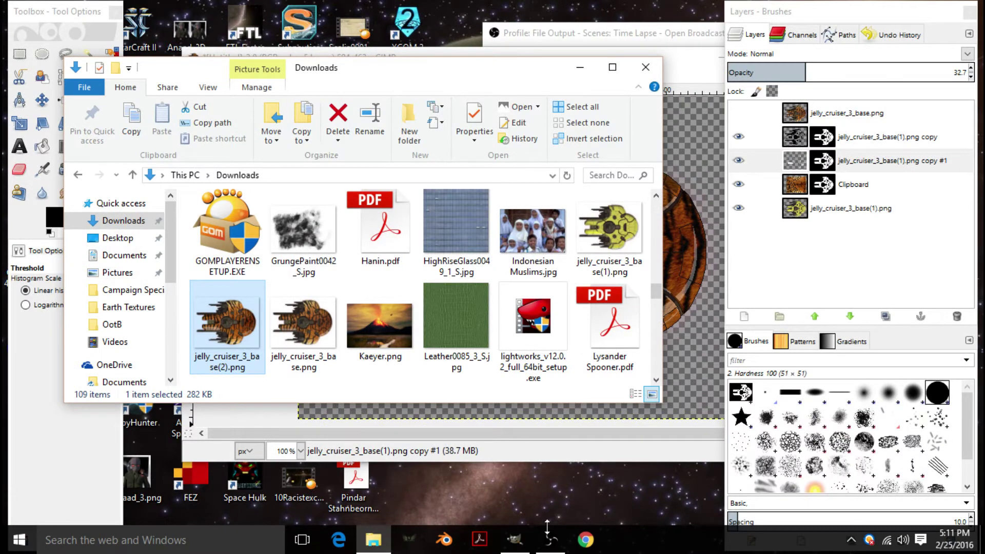
mouse_move(547, 530)
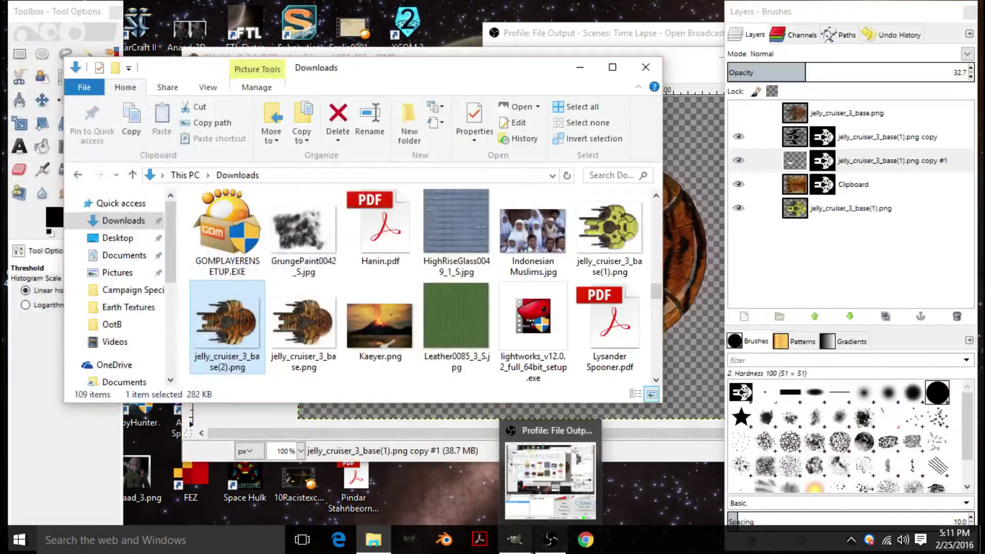
mouse_move(533, 549)
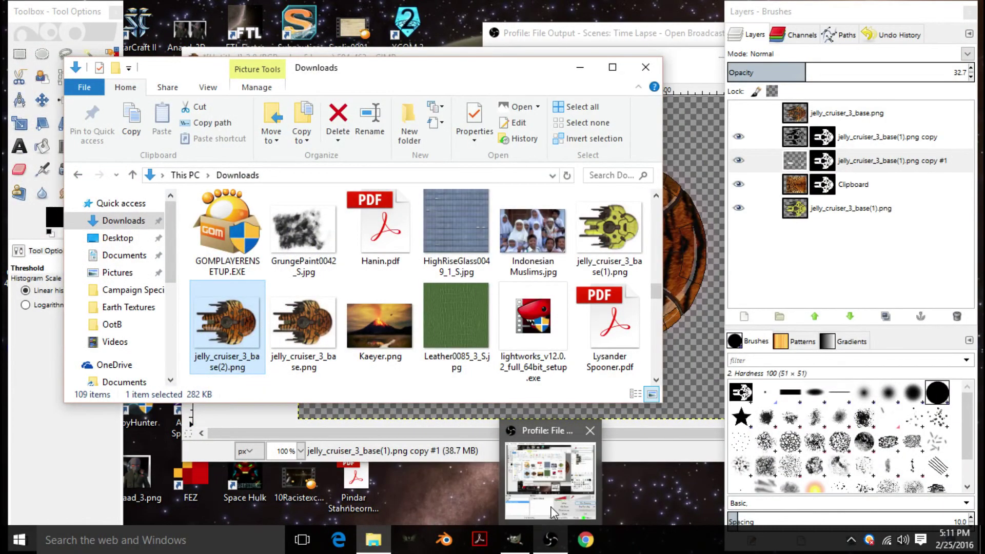
left_click(550, 540)
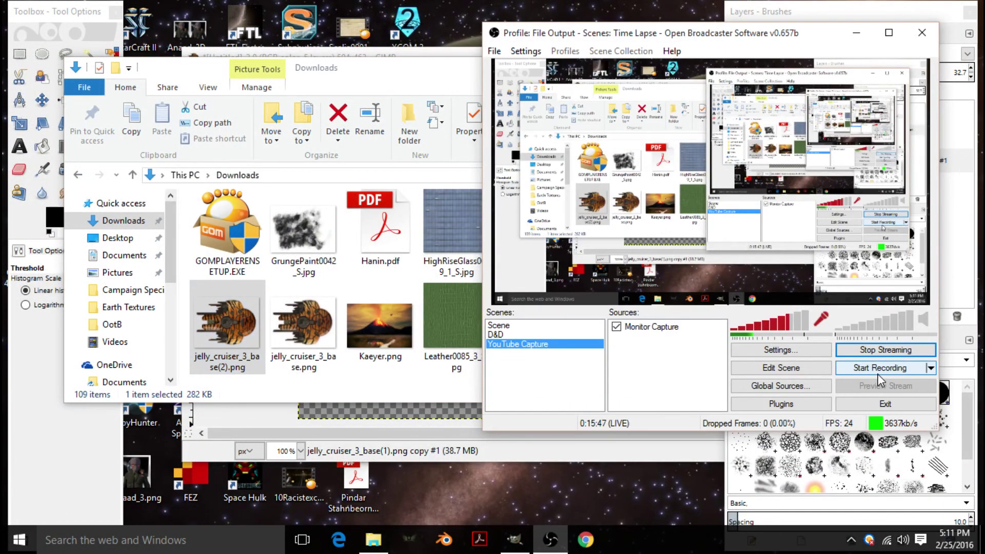